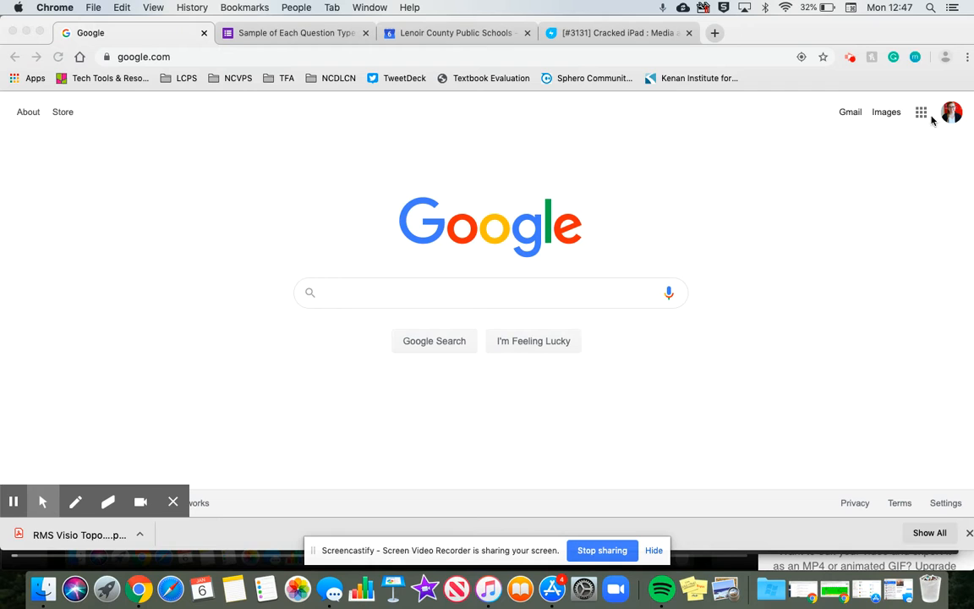
Open Google Forms from the Google apps list and create a new blank form.
click(921, 112)
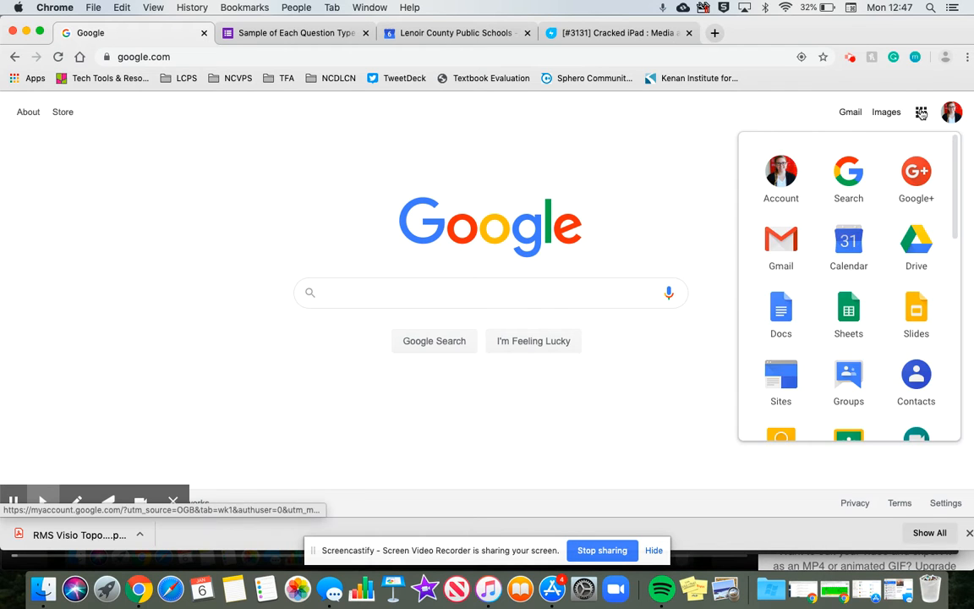
scroll(878, 259, down, 2)
scroll(879, 260, down, 4)
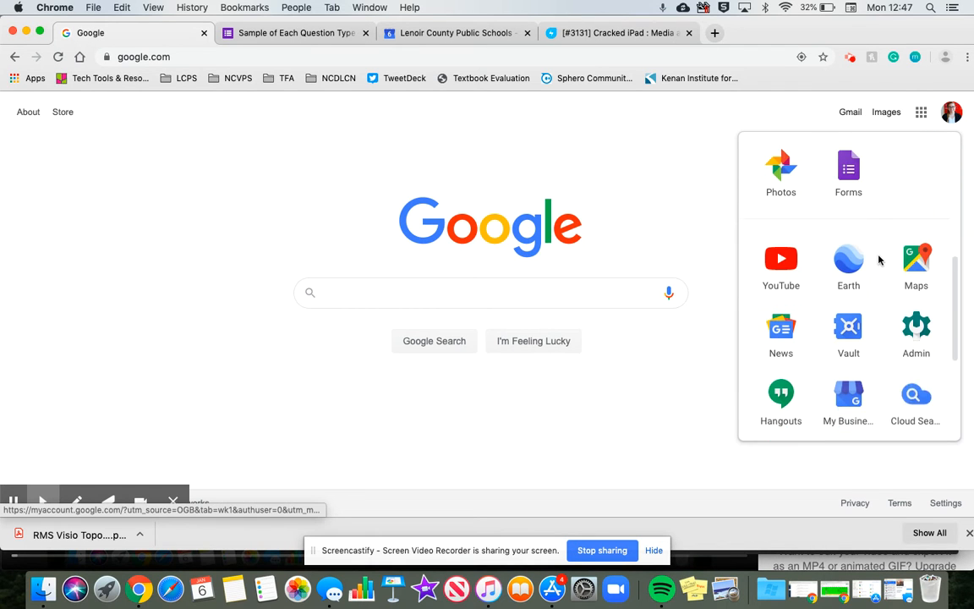
click(849, 157)
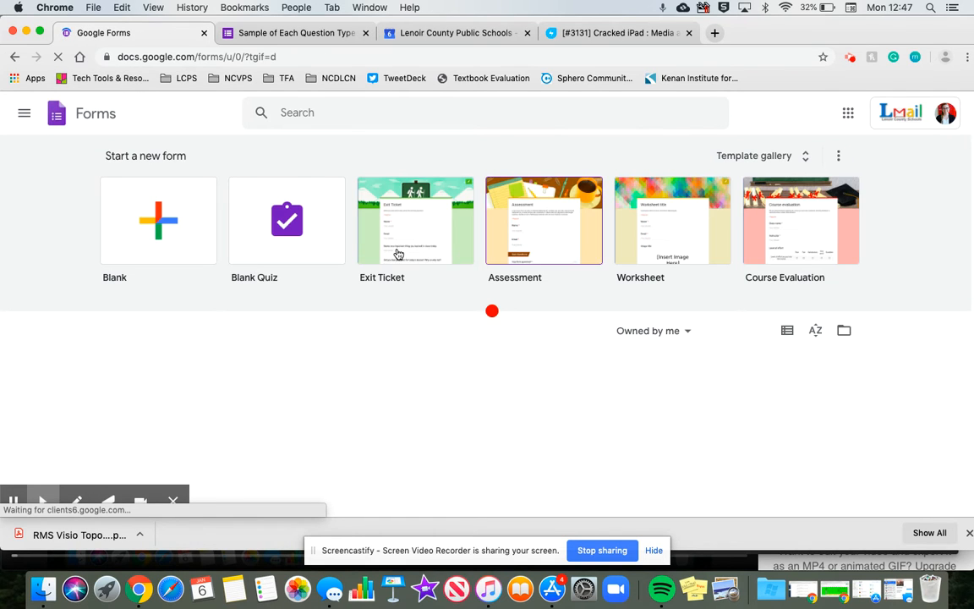
click(162, 226)
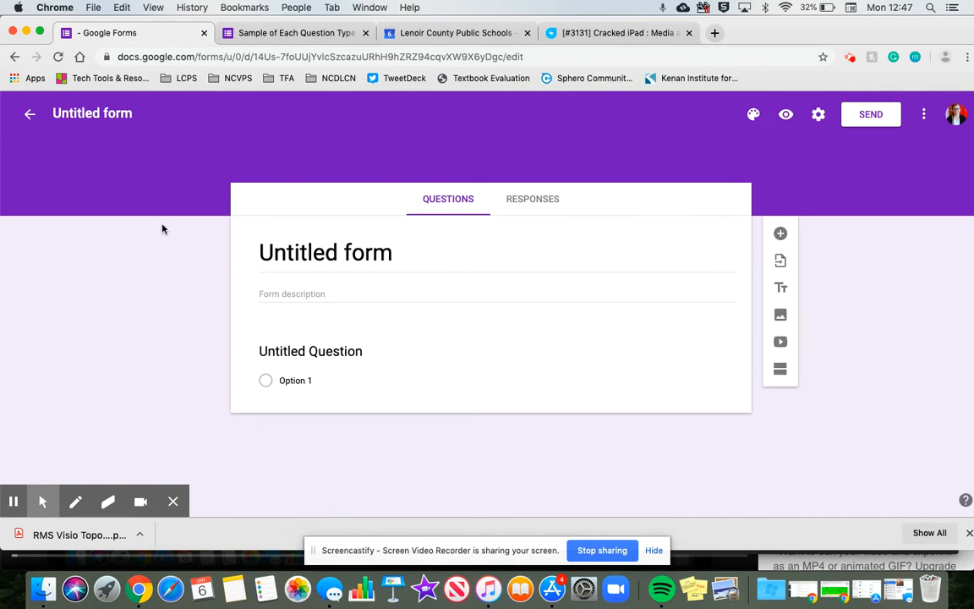
Name the form "Sample about Sections" and apply the same name to the form's heading.
click(112, 117)
text(U.)
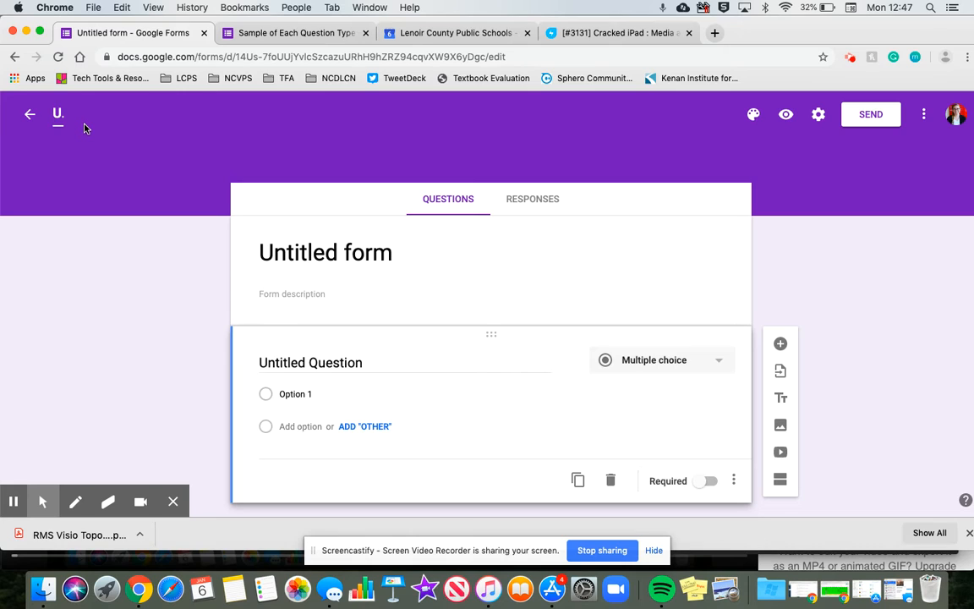
text(ample about Sections)
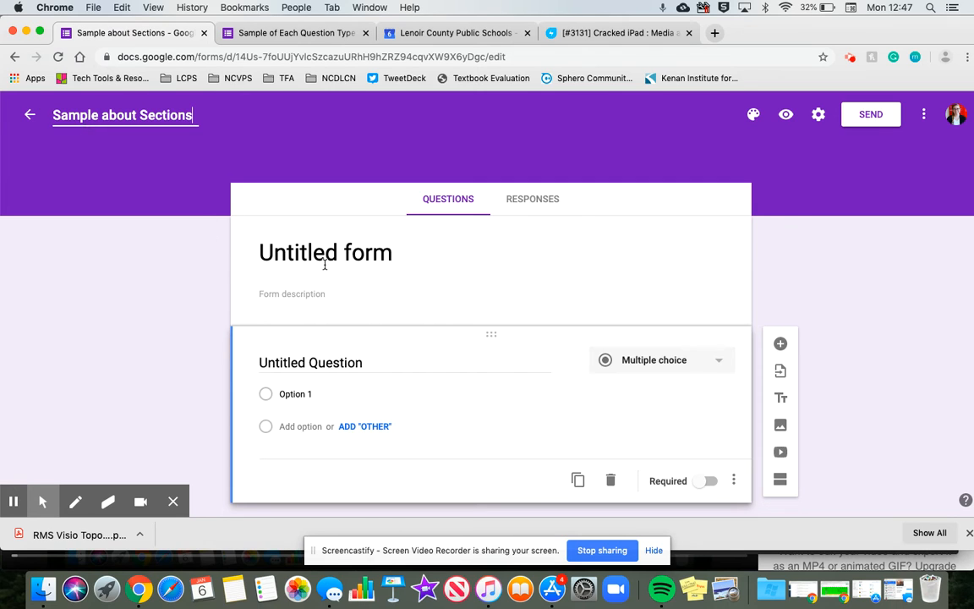
click(269, 257)
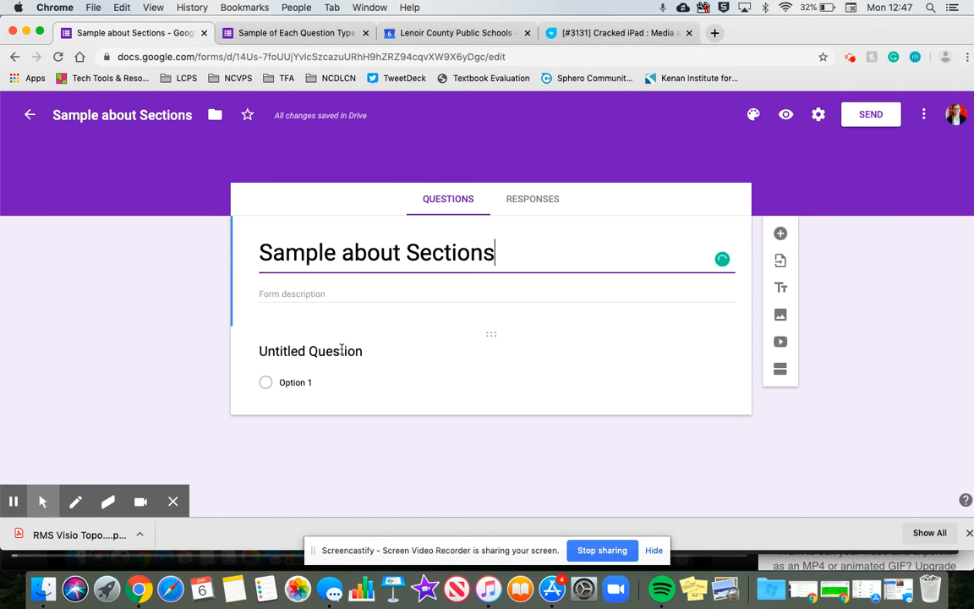
Delete the default untitled question and add a second section titled "Colors".
click(479, 353)
click(611, 479)
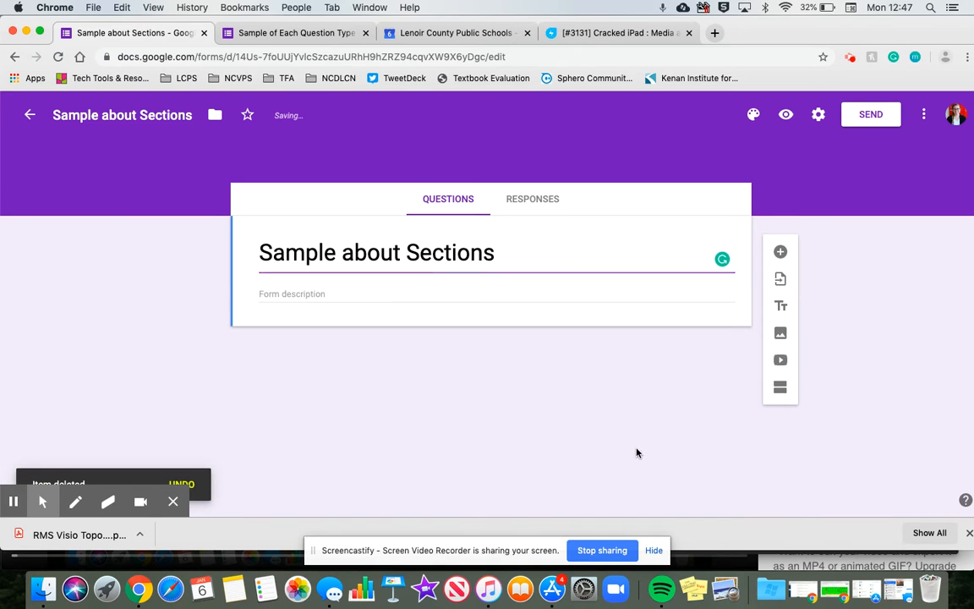
click(780, 370)
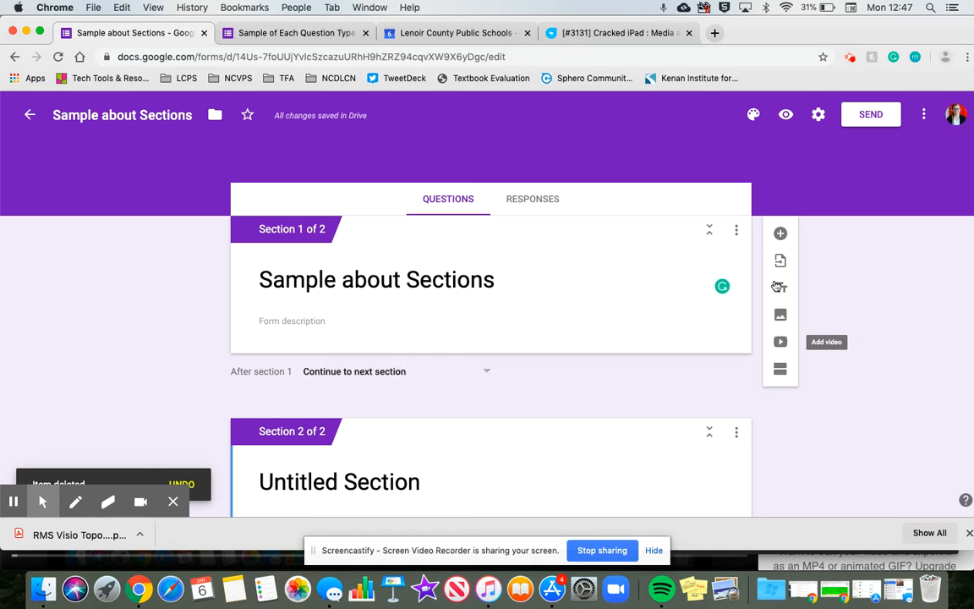
scroll(623, 314, down, 2)
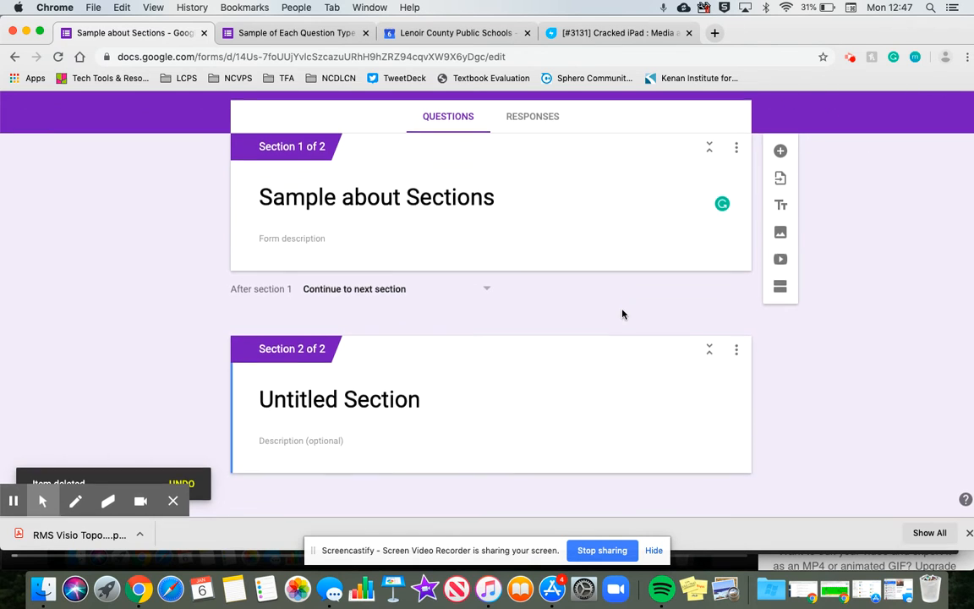
click(354, 402)
key(BackSpace)
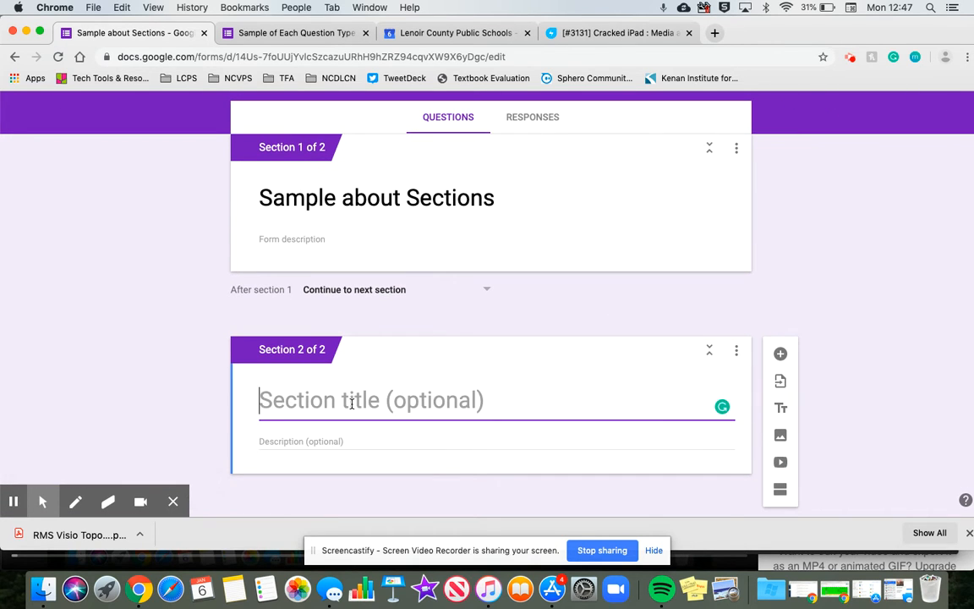
text(Colors)
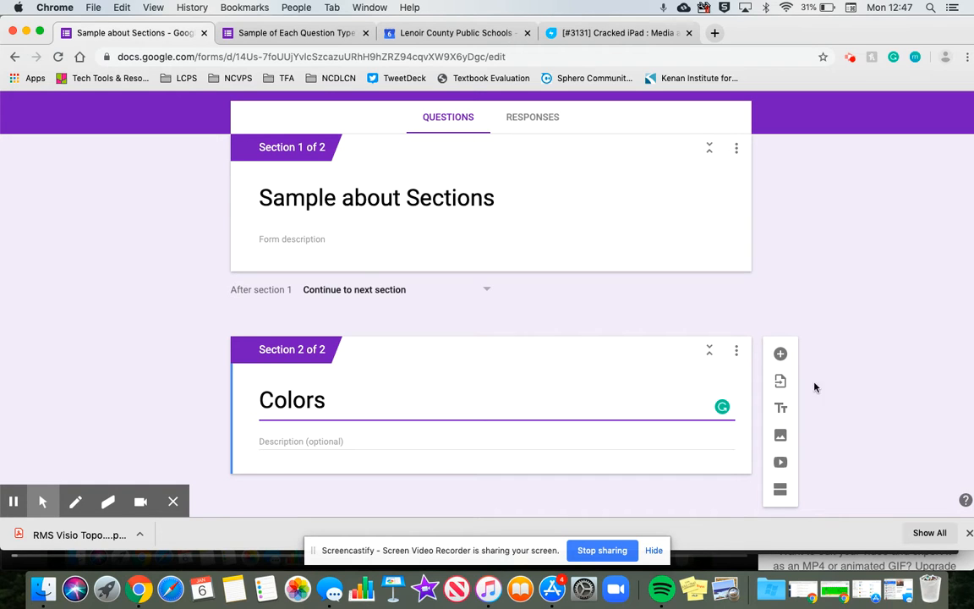
Add a multiple choice question "Which colors make Orange" to the Colors section with options Blue and Red, Blue and Yellow, and Red and Yellow.
click(782, 355)
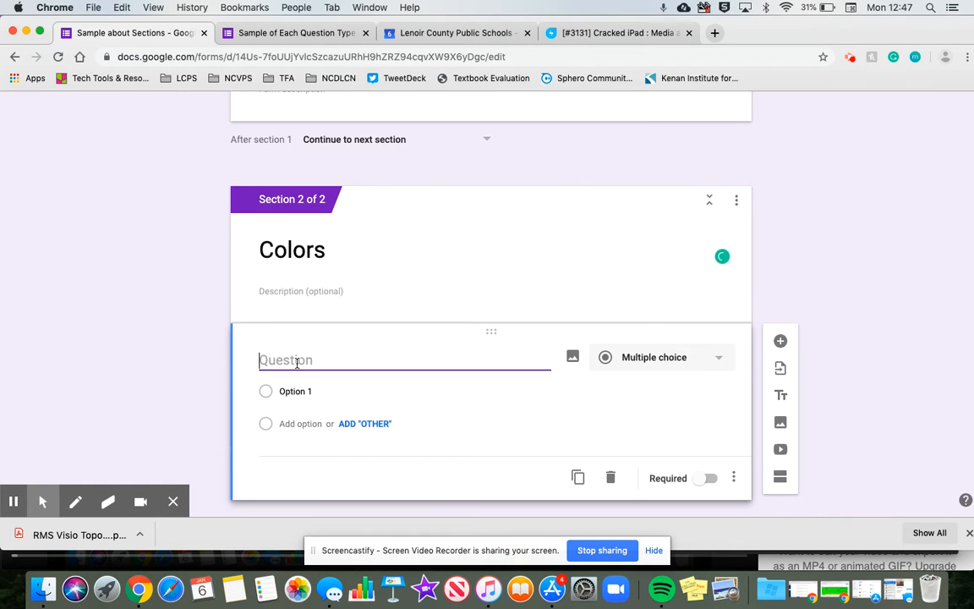
text(Which colors m)
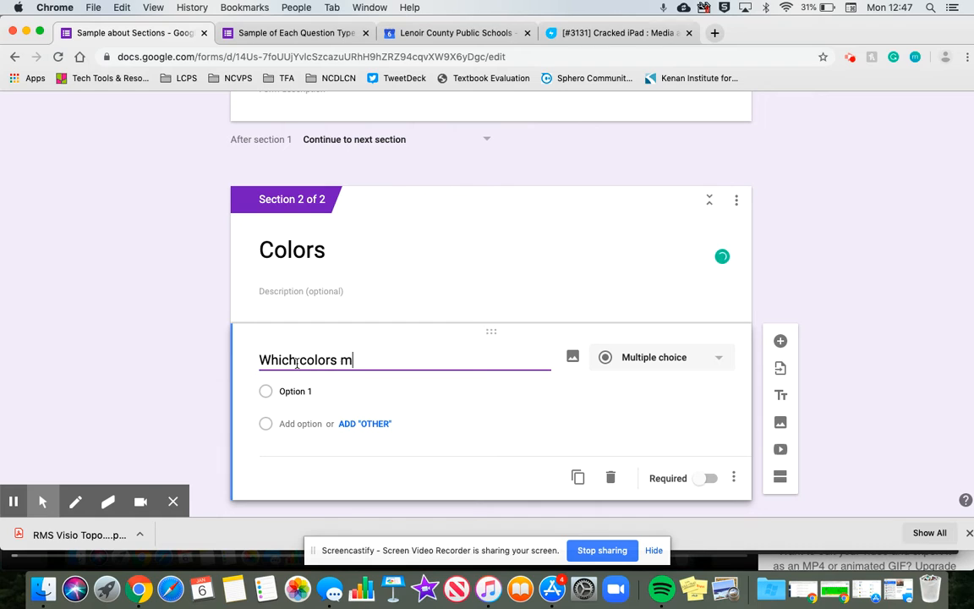
text(ake Orange)
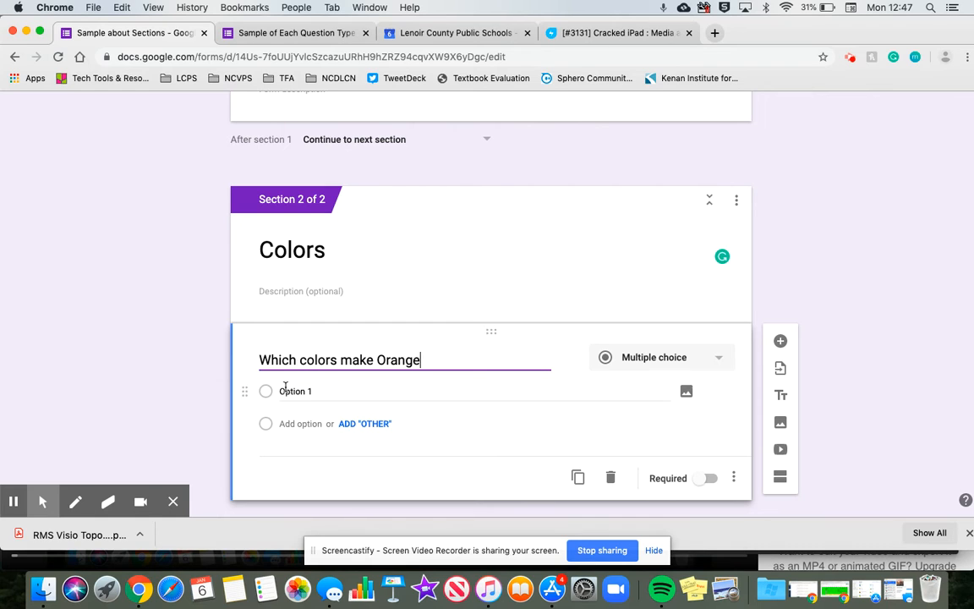
click(293, 396)
text(Blue and Red)
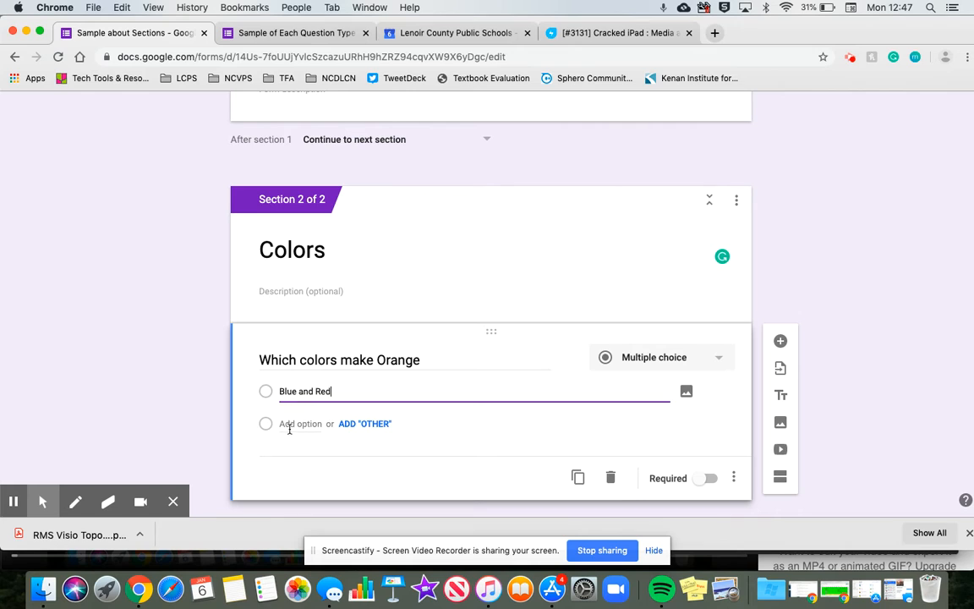
click(290, 425)
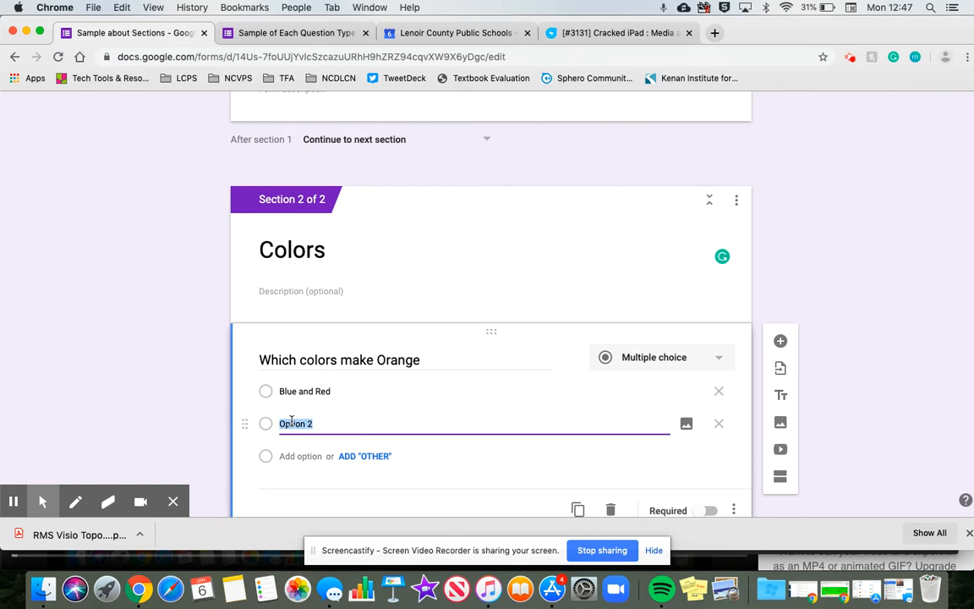
text(Blue and Yellow)
click(289, 457)
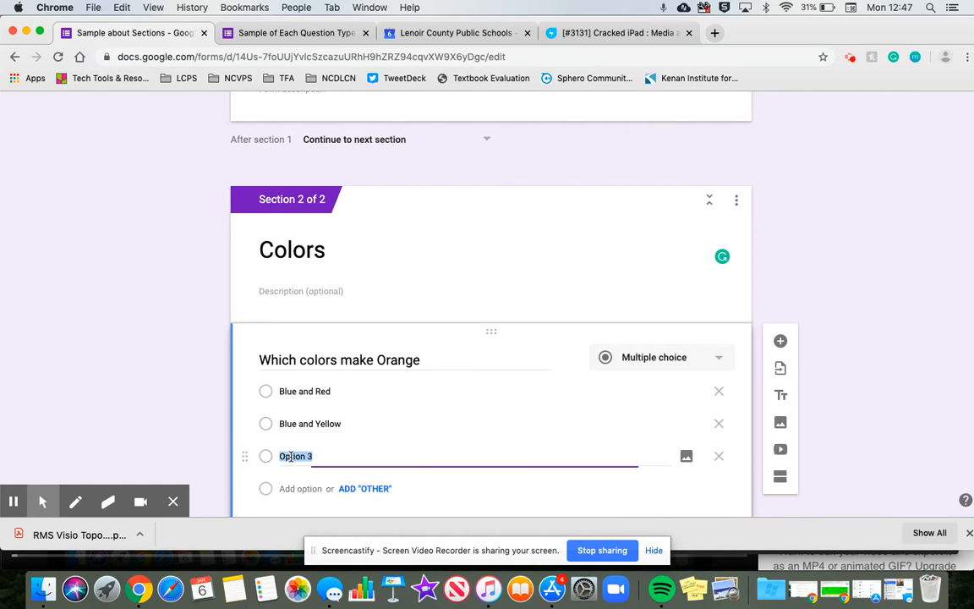
text(Red and Yello)
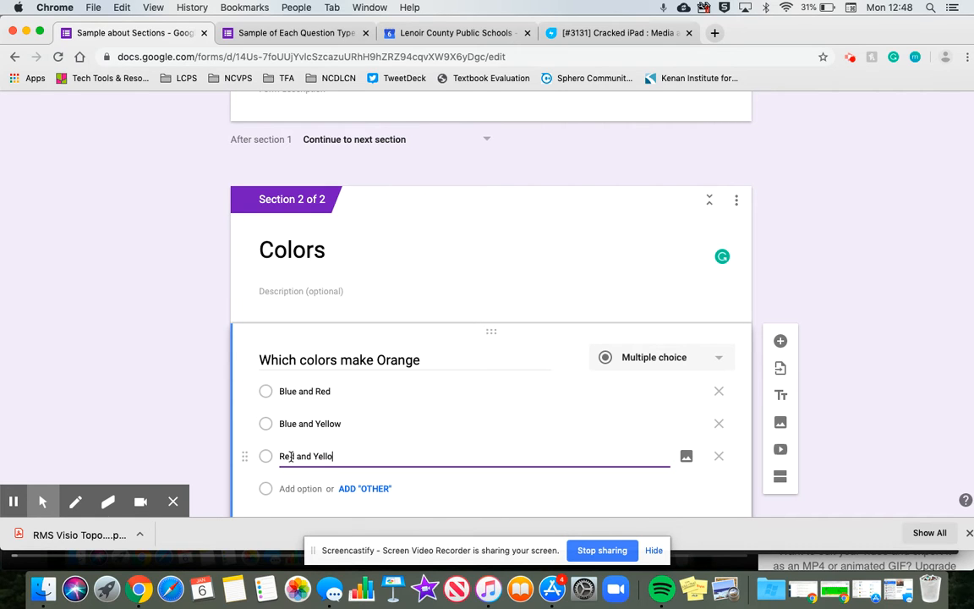
text(w)
Enable going to a section based on answer for the Orange question, keeping Blue and Red on "Continue to next section".
scroll(609, 414, down, 2)
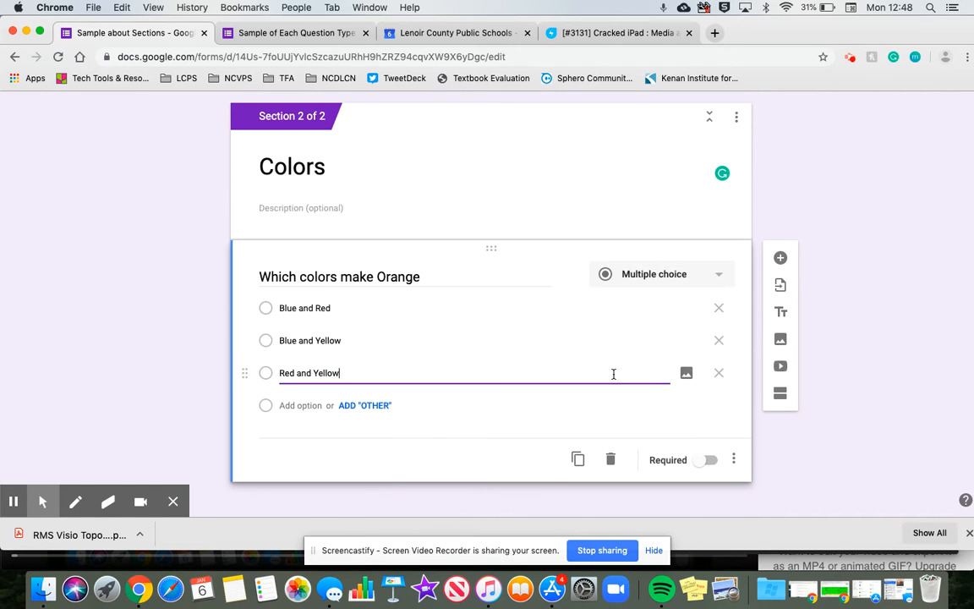
click(735, 460)
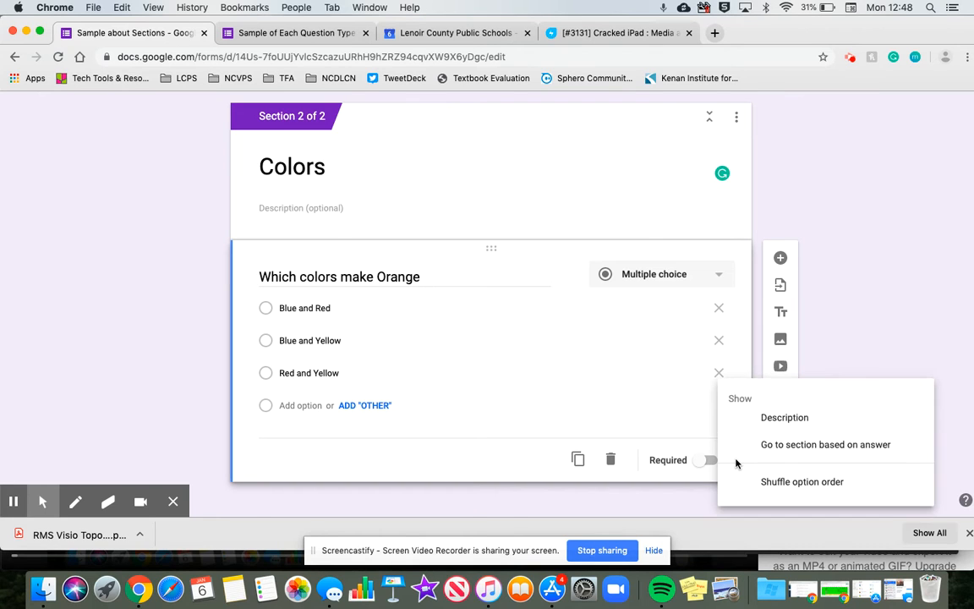
click(826, 449)
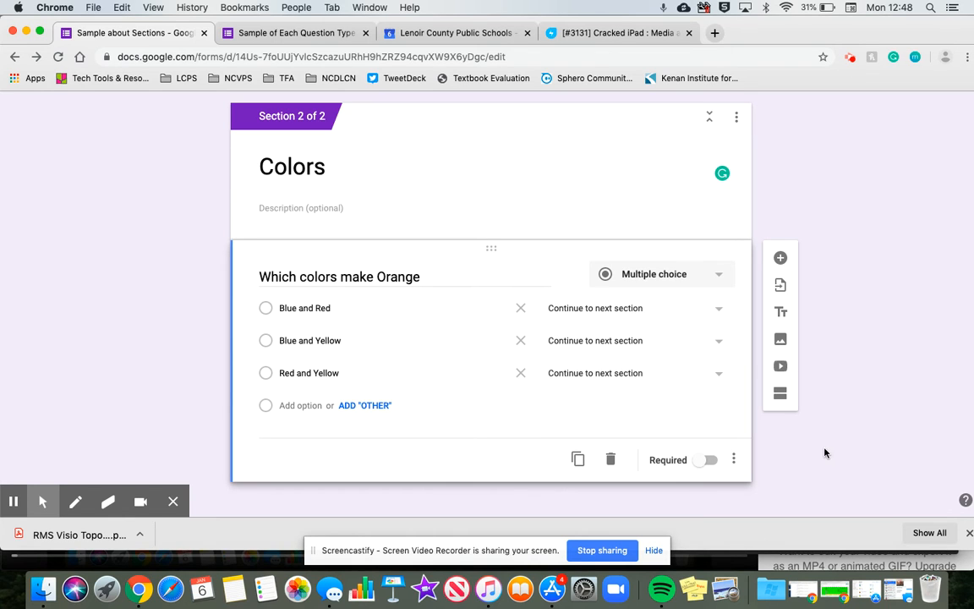
click(614, 306)
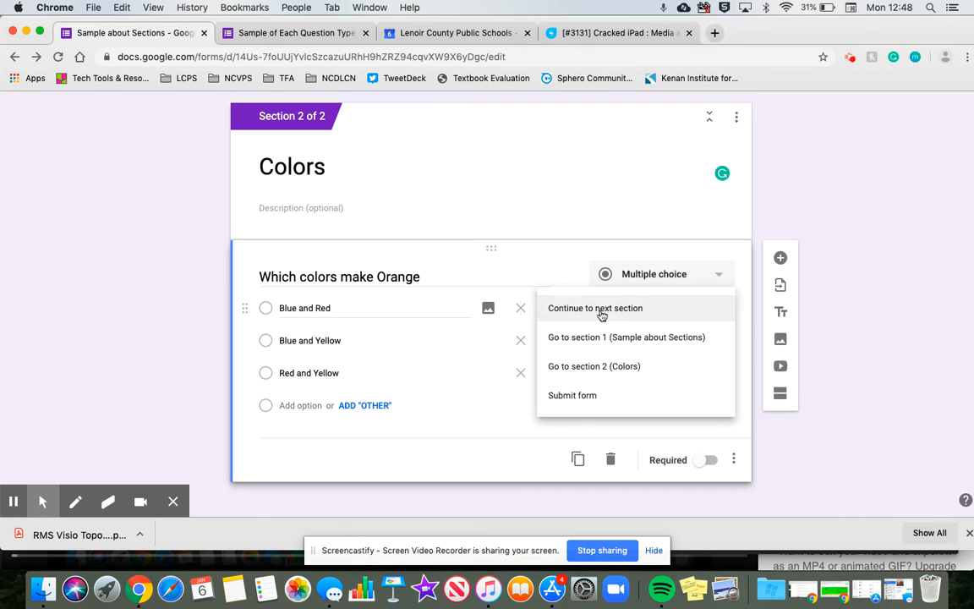
click(602, 308)
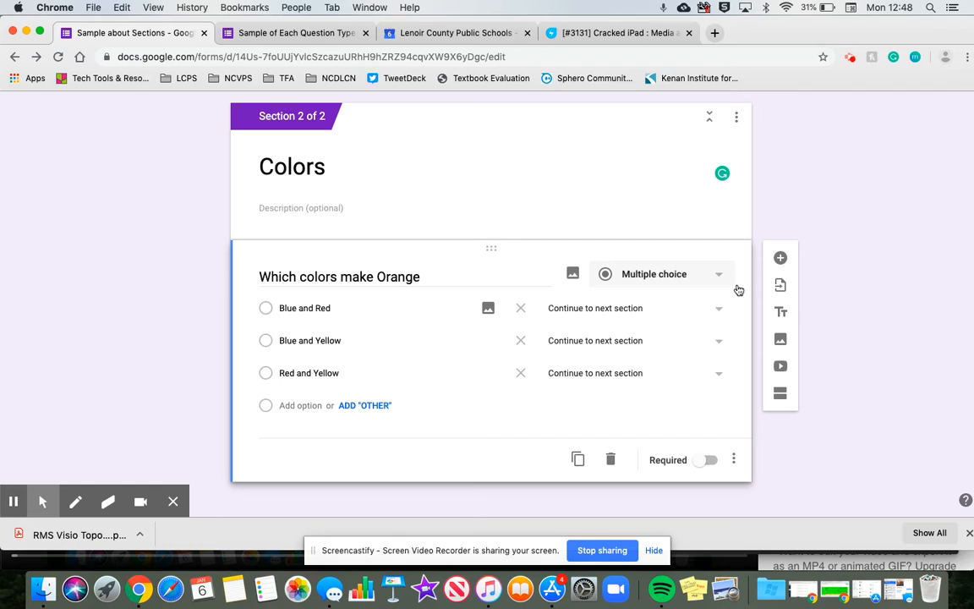
Add a second question, "Which colors make Purple?", and put a question mark at the end of the Orange question.
click(780, 259)
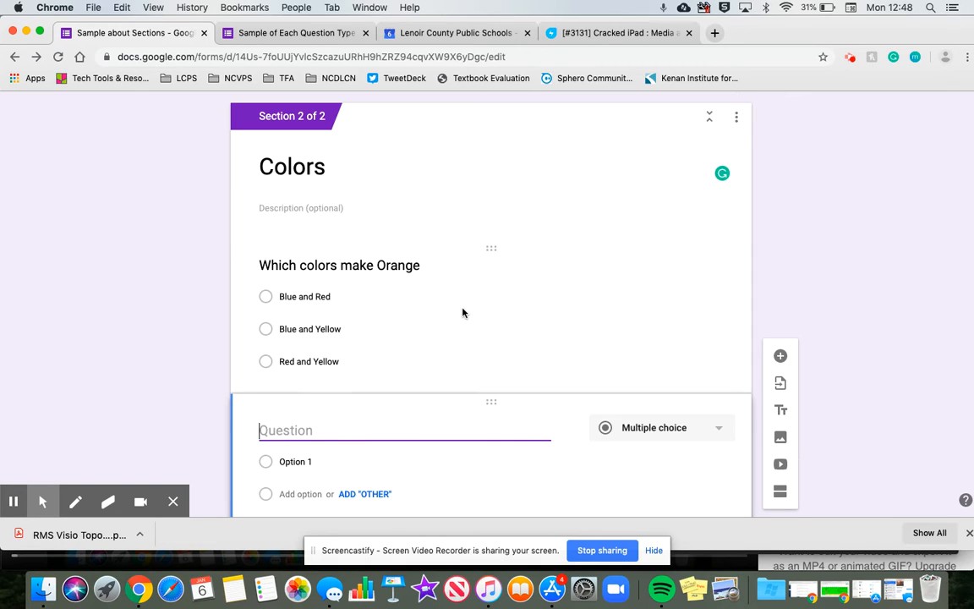
text(Which)
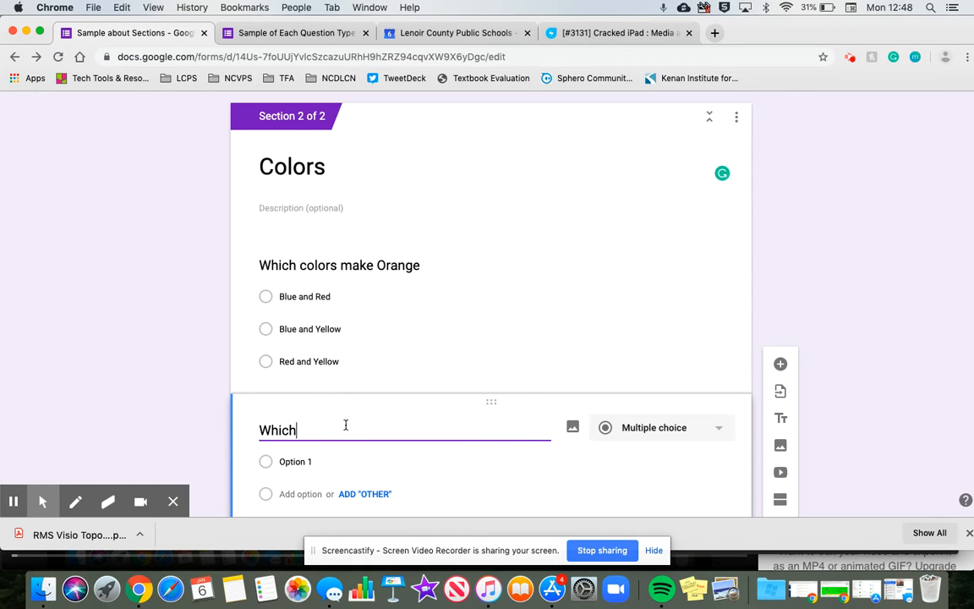
text( colors make Purple?)
click(448, 270)
click(427, 273)
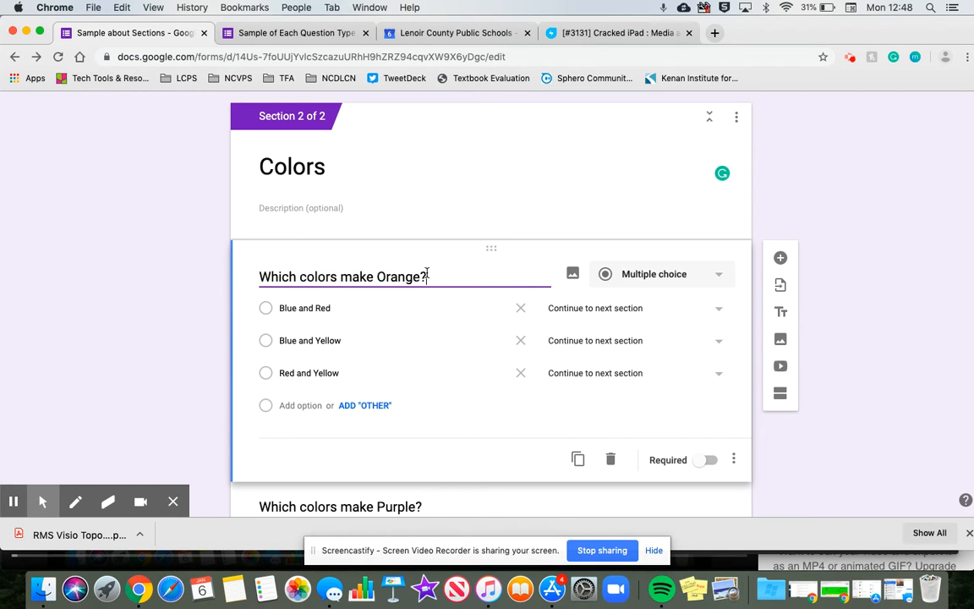
Give the Purple question the options Blue and Yellow, Red and Blue, and Red and Yellow.
scroll(465, 372, down, 2)
click(464, 472)
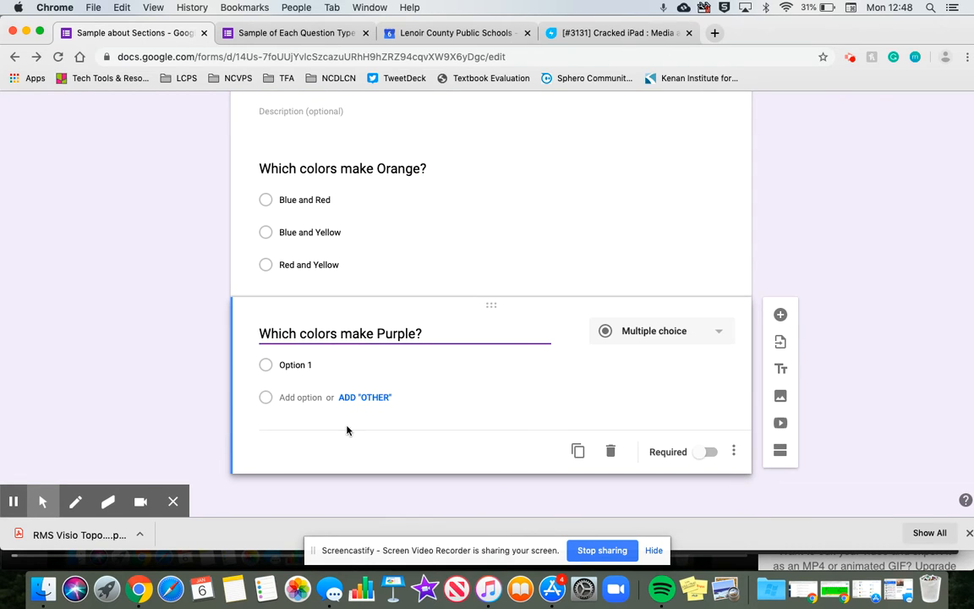
click(320, 365)
key(BackSpace)
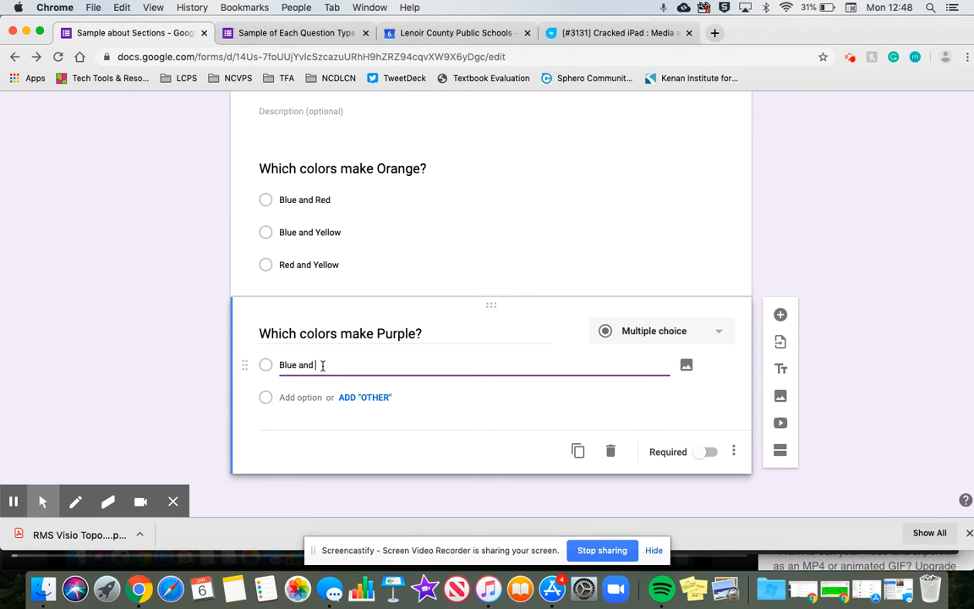
text(Blue and Yellow)
click(303, 397)
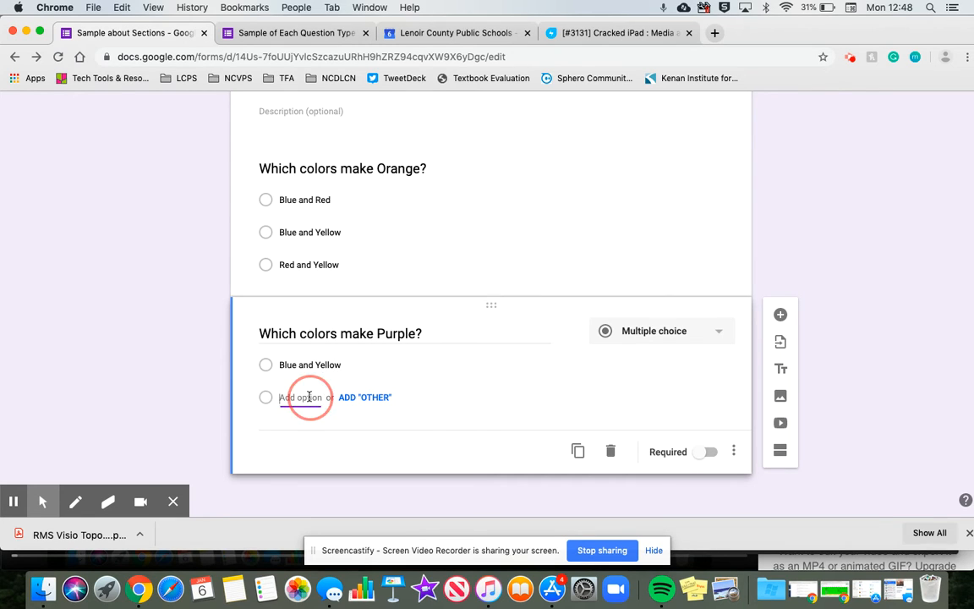
key(BackSpace)
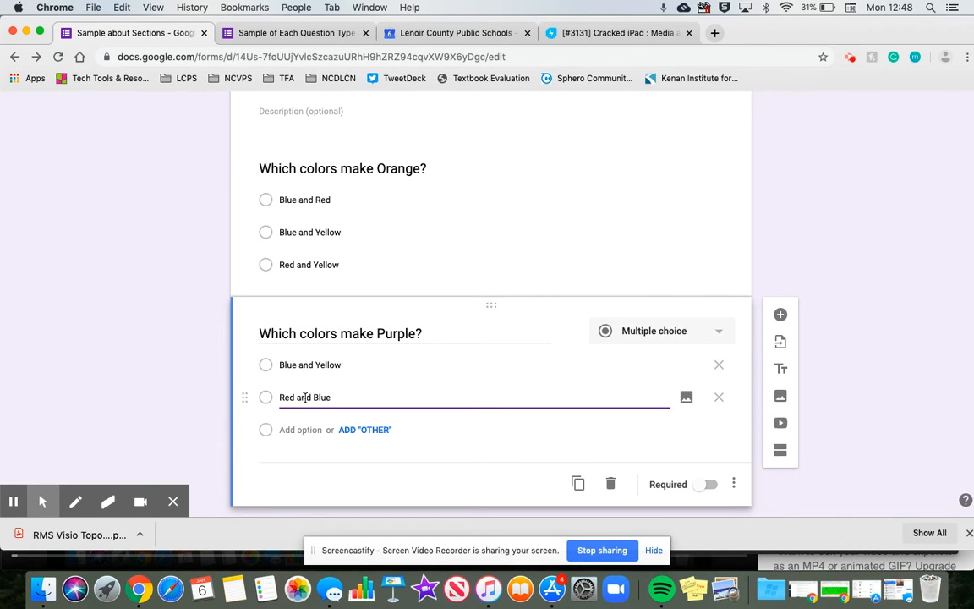
click(299, 432)
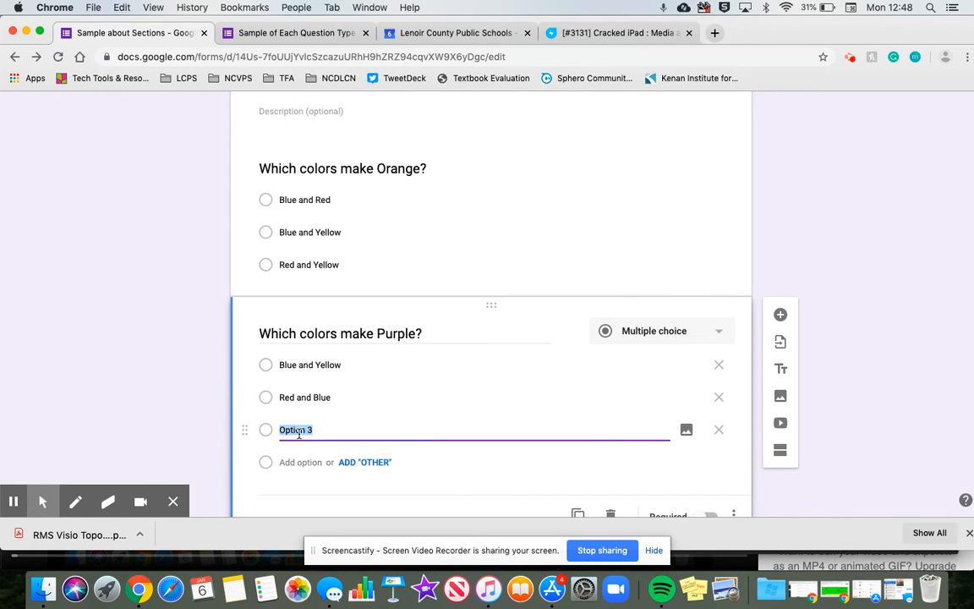
key(BackSpace)
Enable going to a section based on answer for the Purple question.
scroll(407, 419, down, 2)
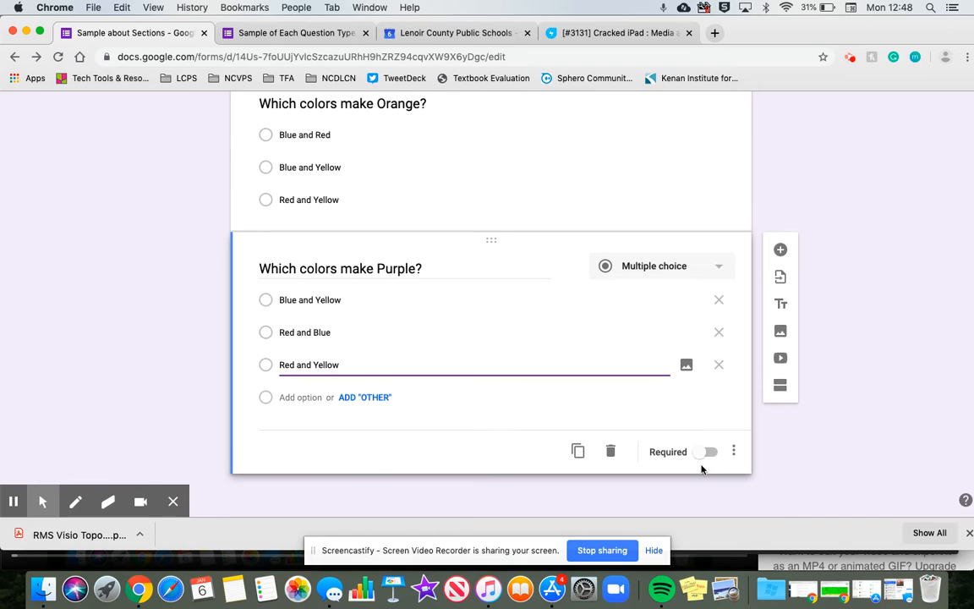
click(733, 450)
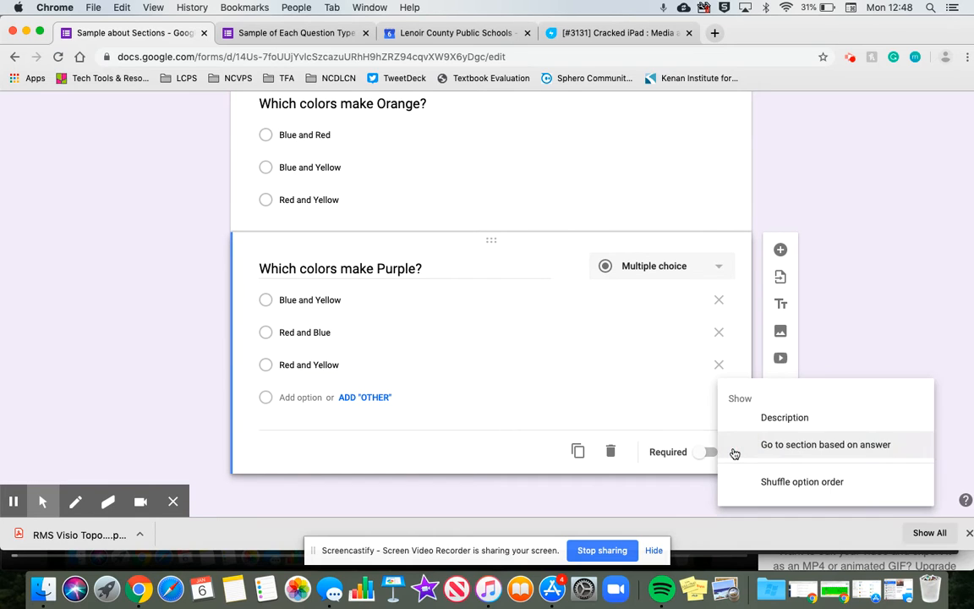
click(746, 444)
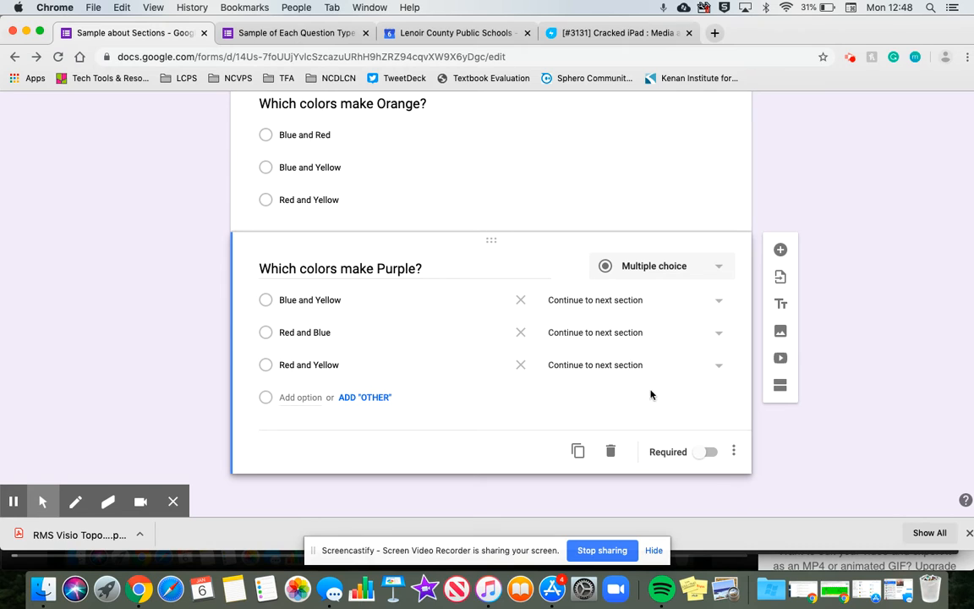
Add a third section after the Purple question and title it "Colors Review".
click(781, 385)
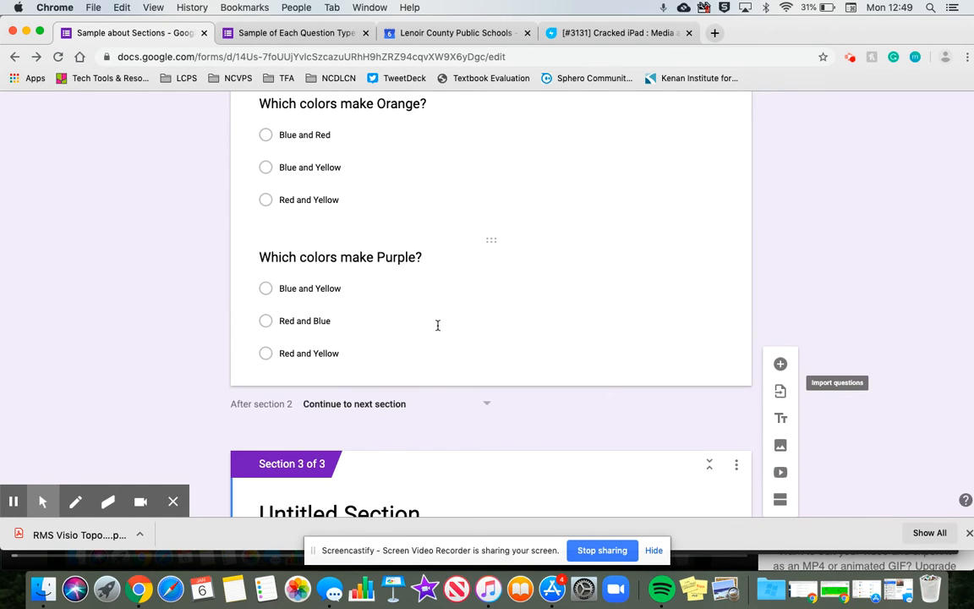
key(BackSpace)
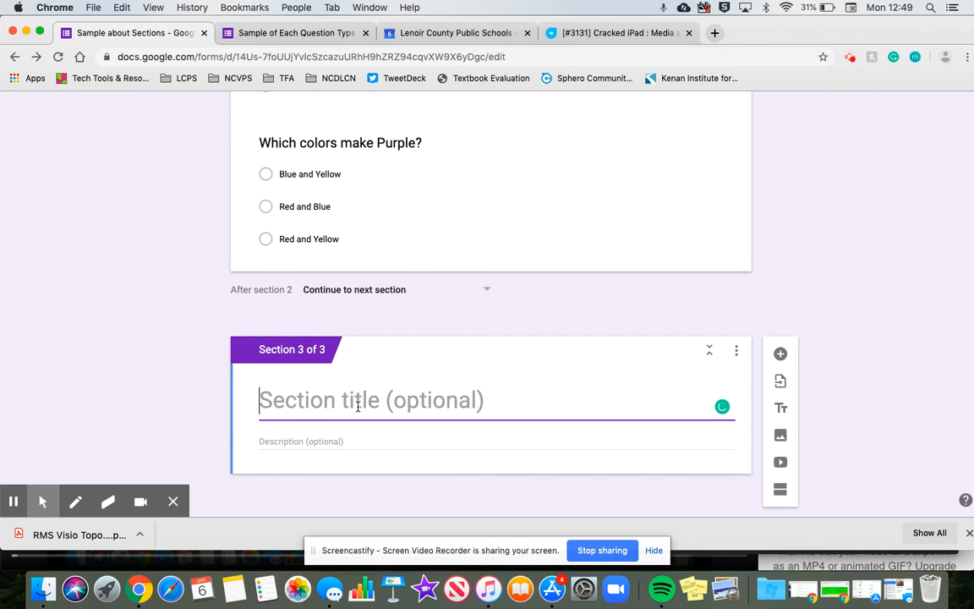
text(Colors Re)
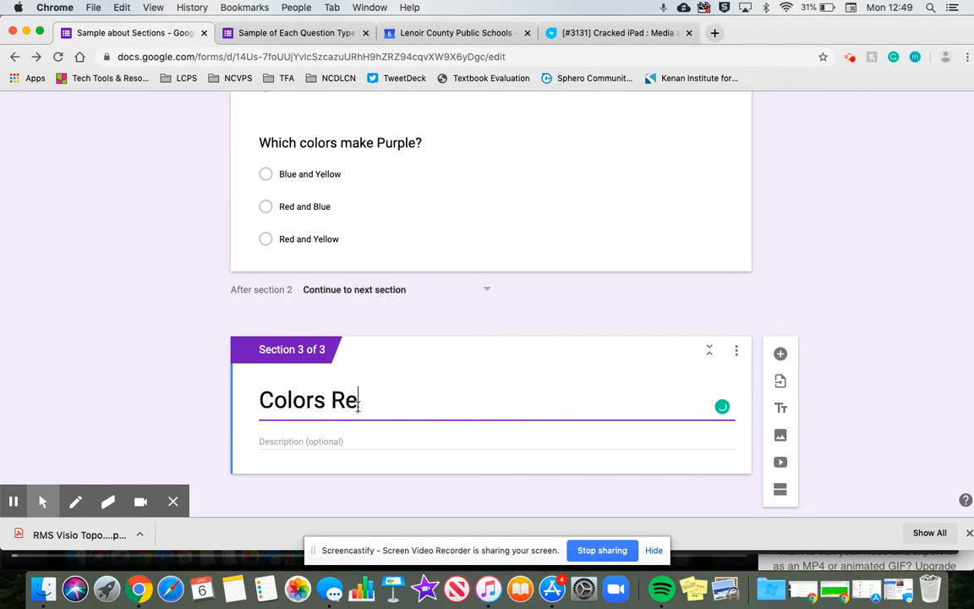
text(view)
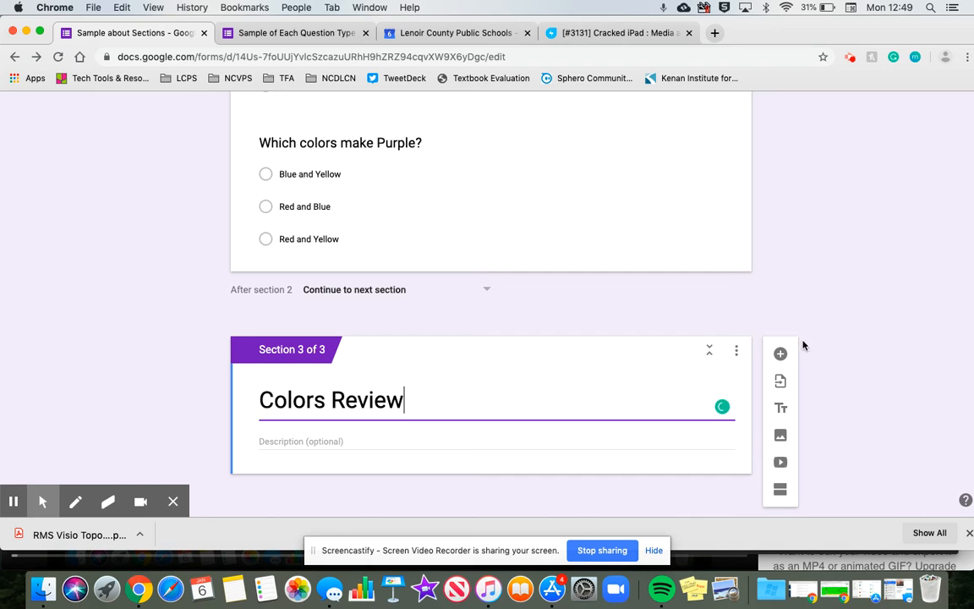
Add the question "What are the primary colors?" to the Colors Review section.
click(780, 355)
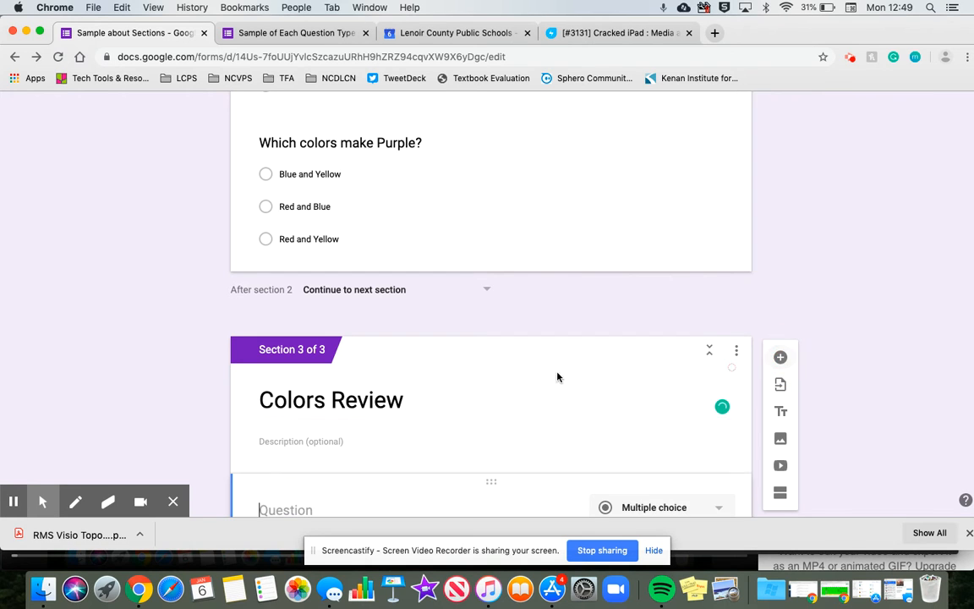
text(Wha)
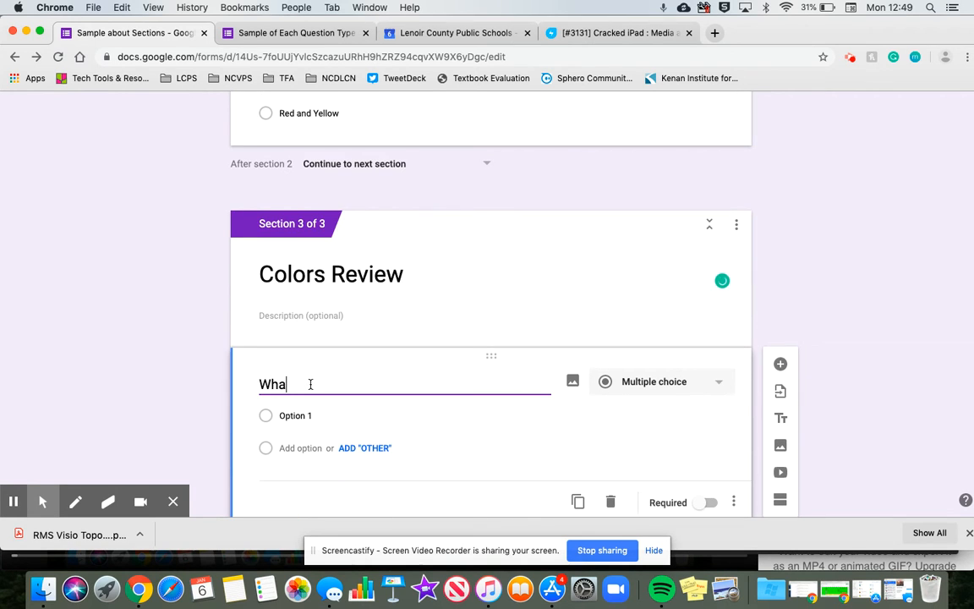
text(t are the)
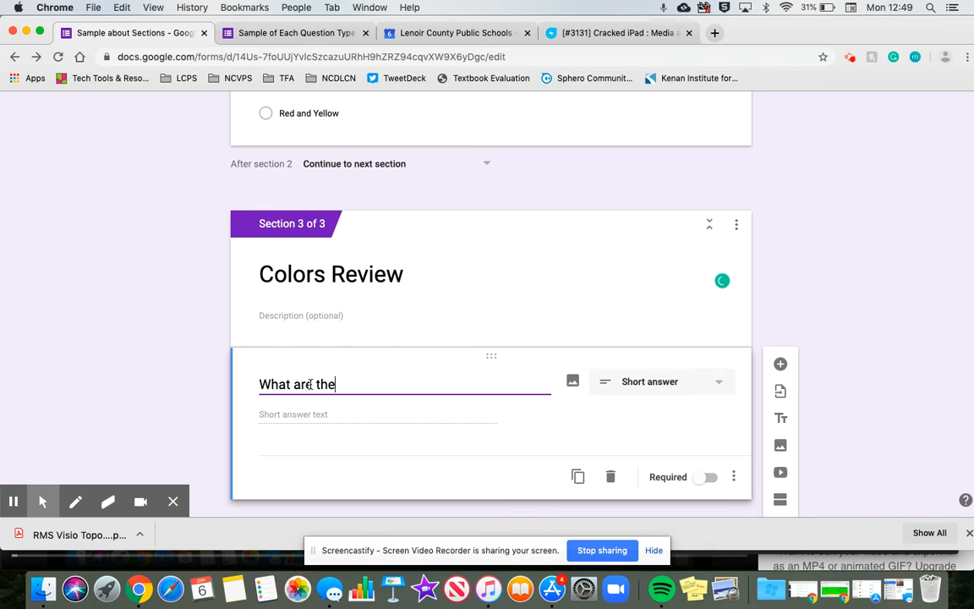
text( primary colors?)
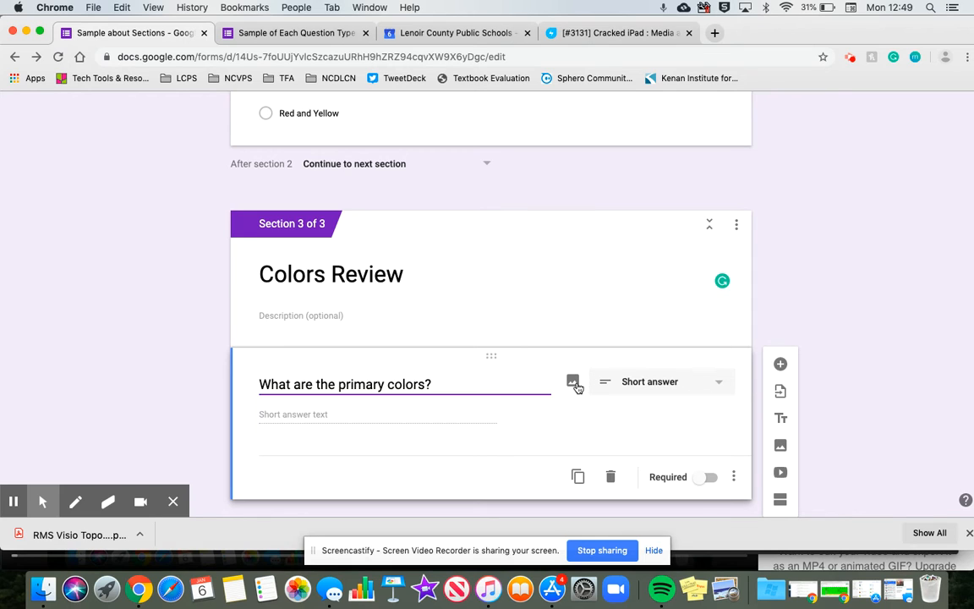
Search YouTube for "primary colors" and insert the video "Primary Colors Song for Kids/Secondary Colors Song for Kids" after the primary colors question.
click(573, 384)
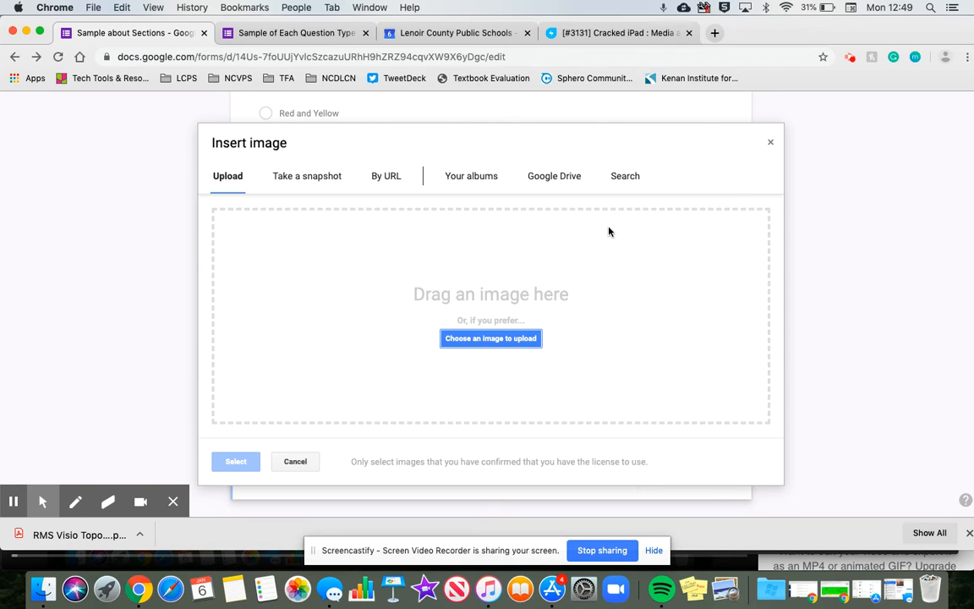
click(771, 145)
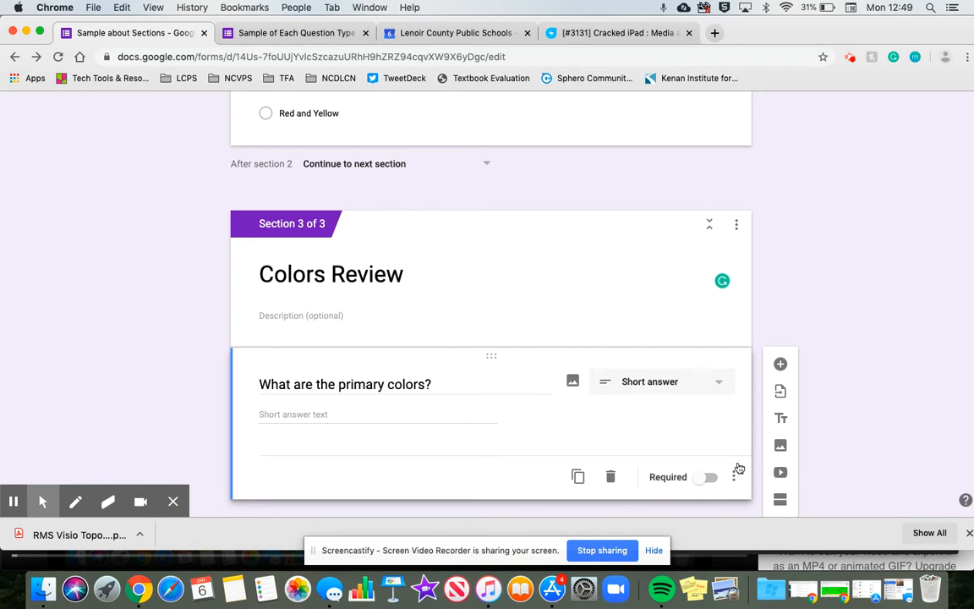
click(781, 472)
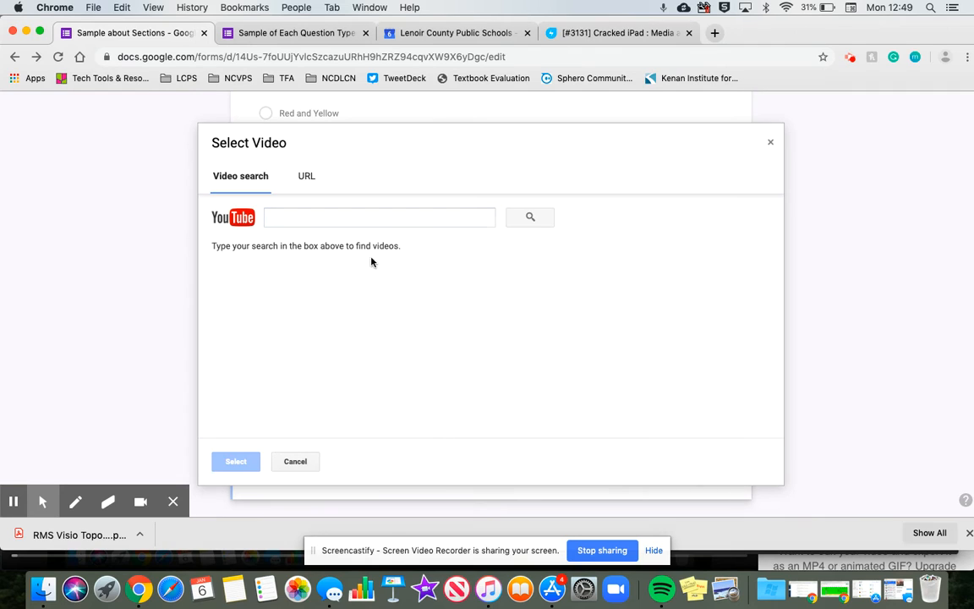
click(320, 215)
text(primary colors)
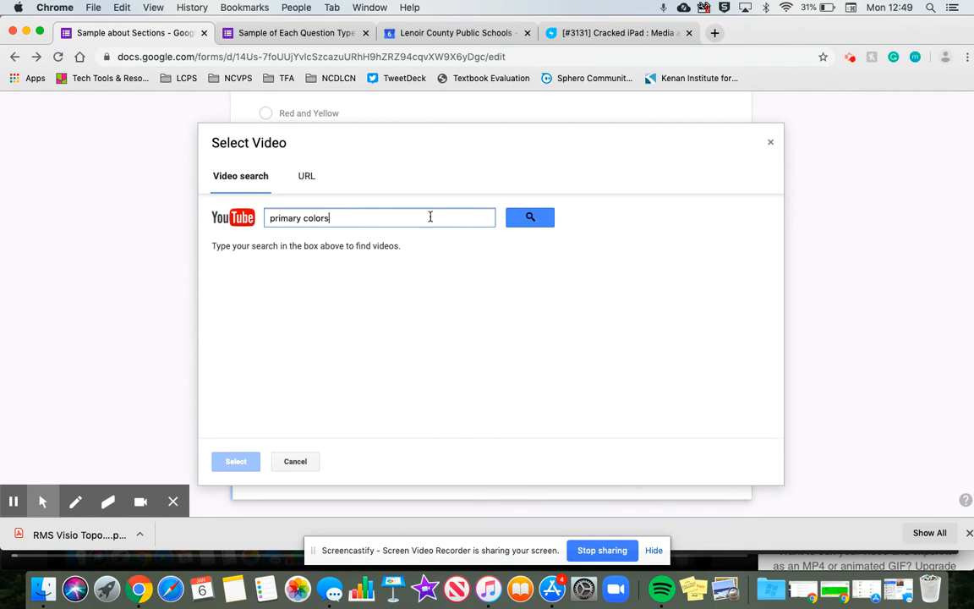
click(529, 217)
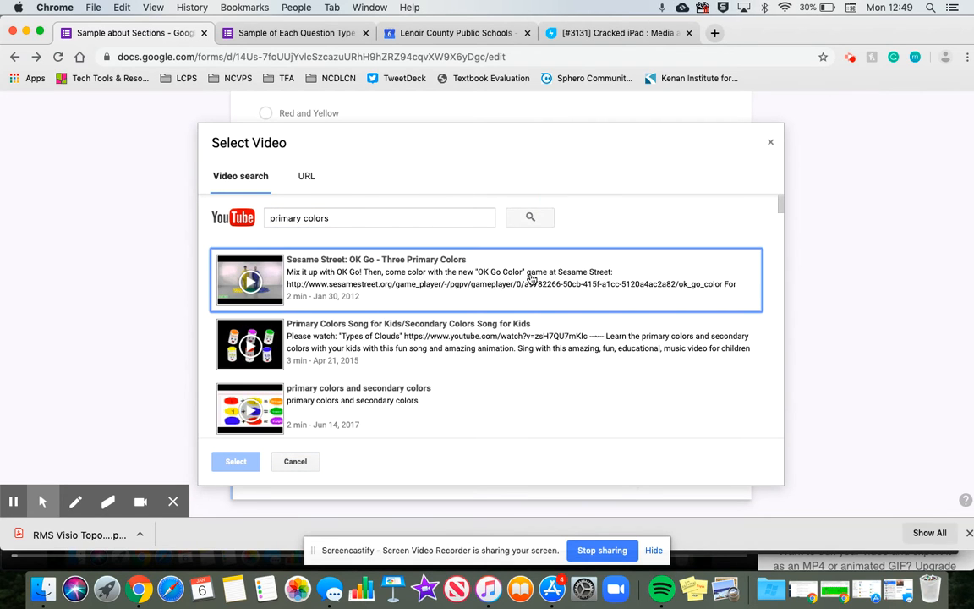
scroll(533, 263, down, 2)
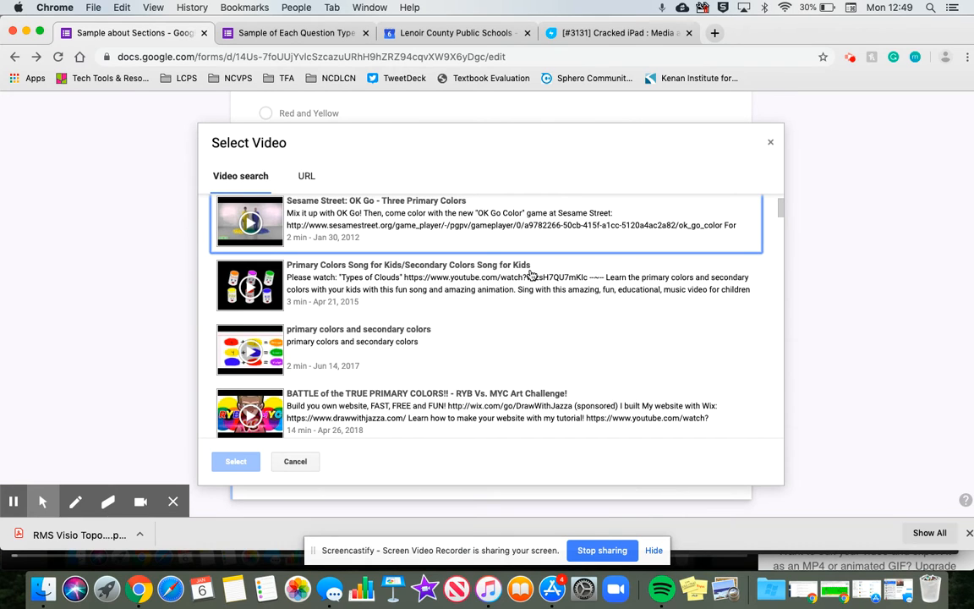
click(503, 281)
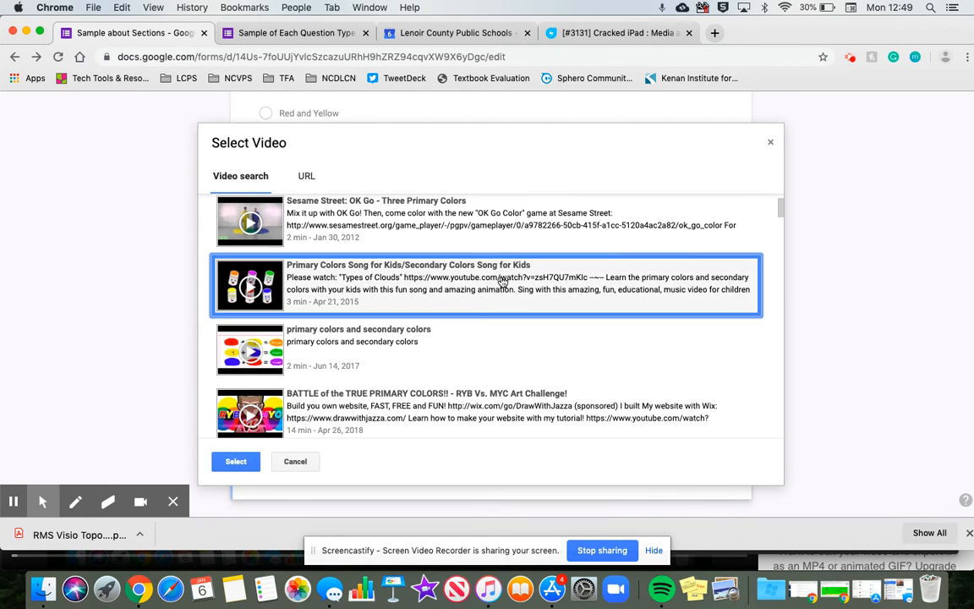
click(235, 463)
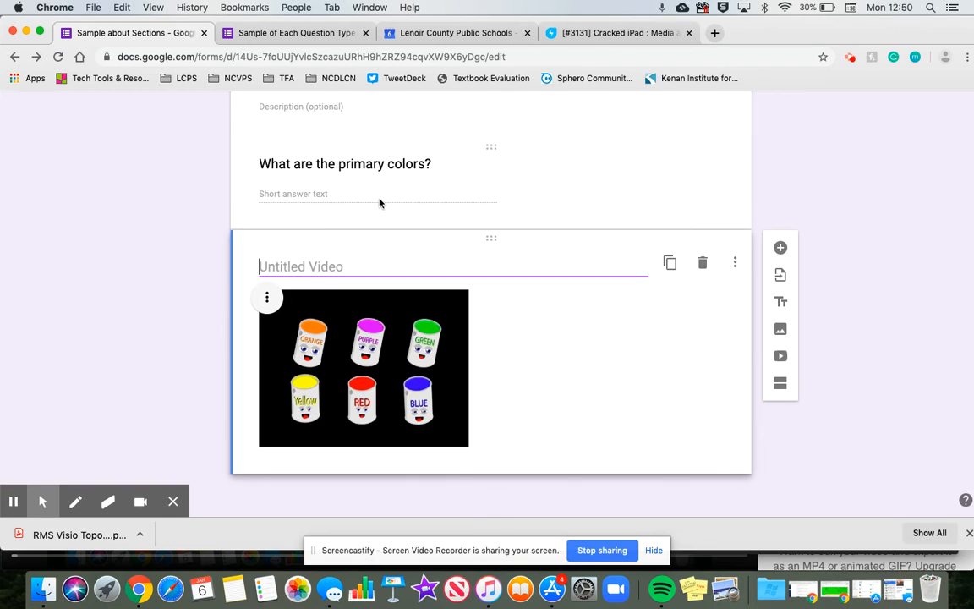
Move the primary colors question below the video and title the video "Review".
click(332, 192)
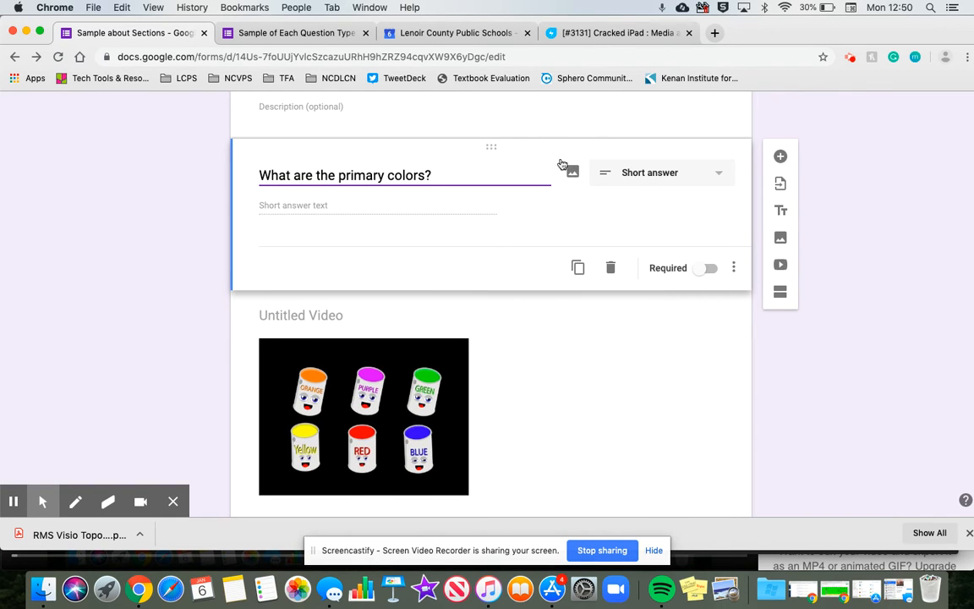
drag(487, 145, 489, 408)
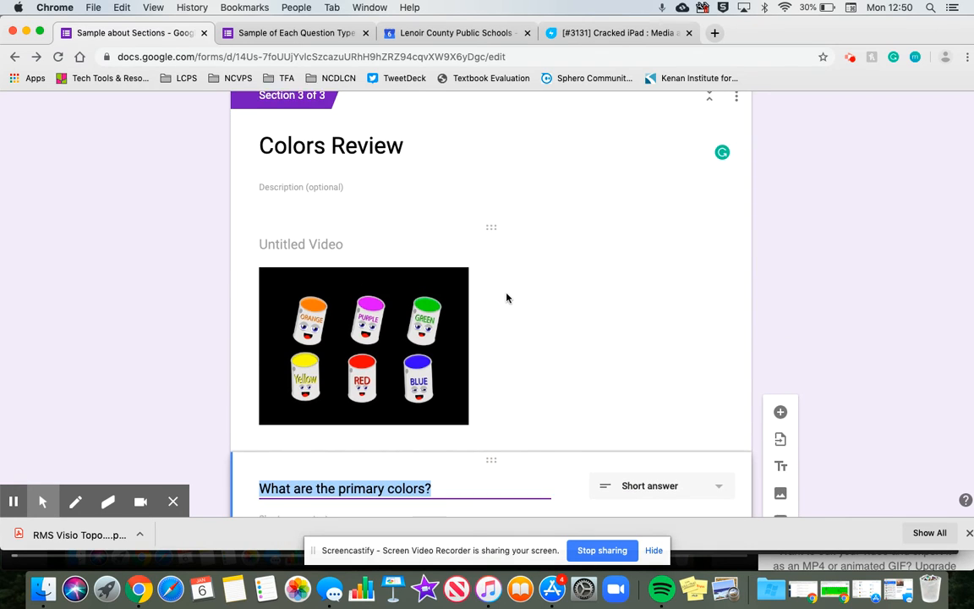
click(297, 256)
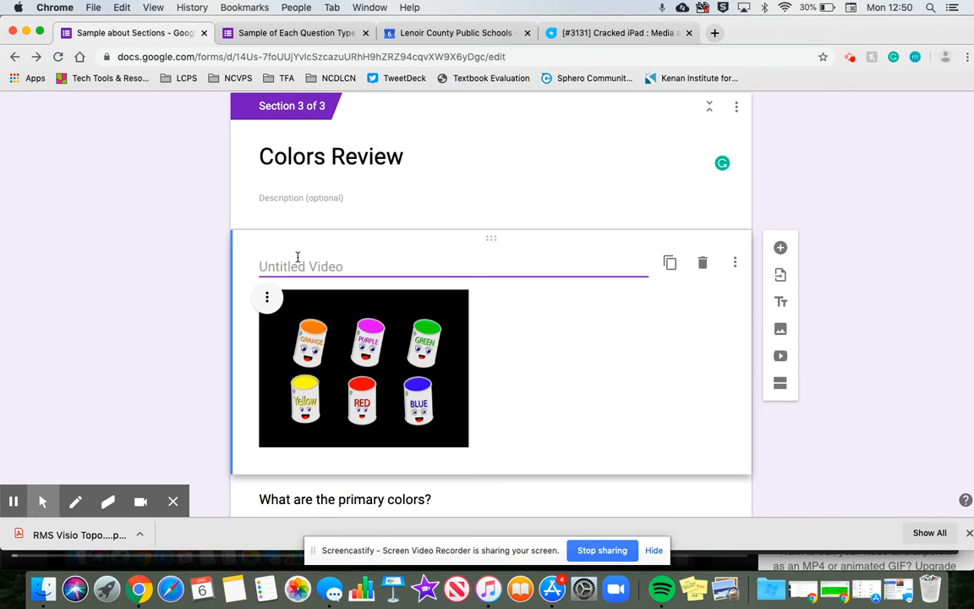
text(Review)
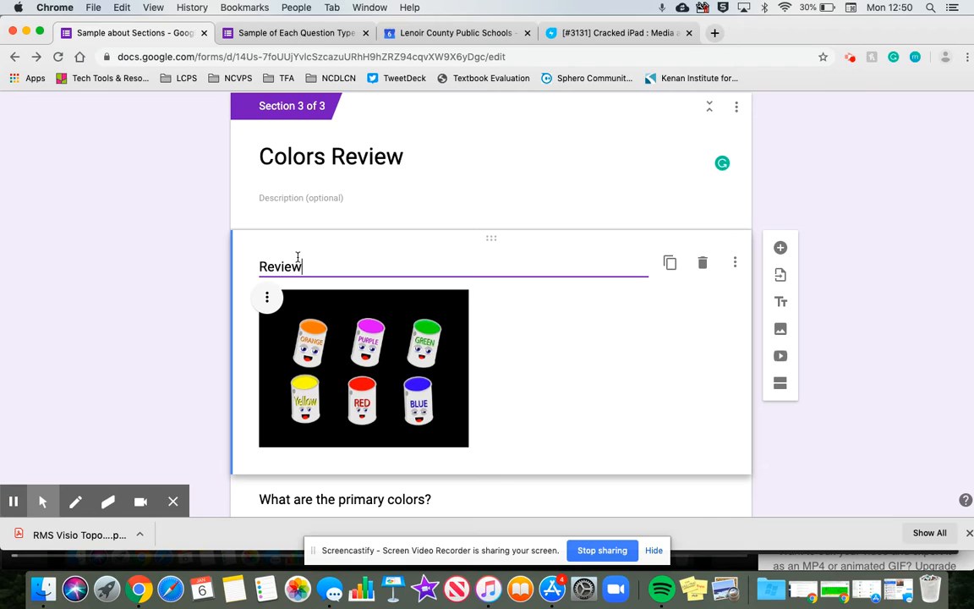
Change the primary colors question's type to Checkboxes.
scroll(550, 228, down, 3)
click(300, 440)
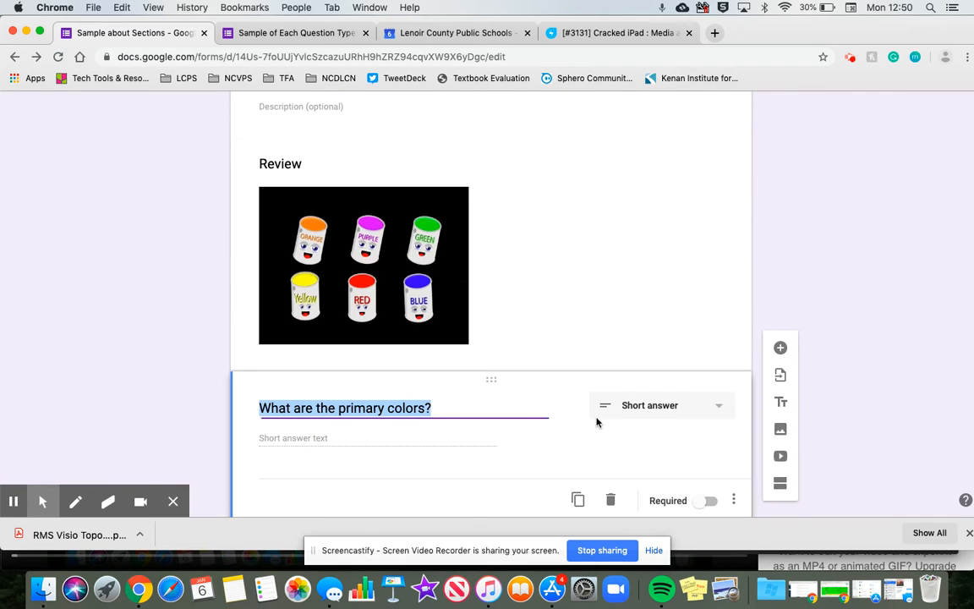
click(716, 409)
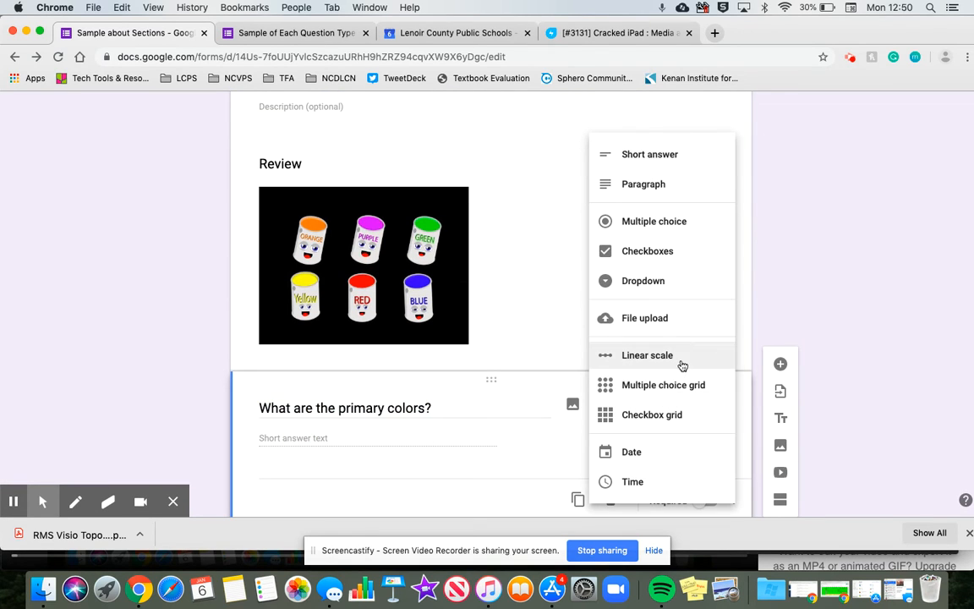
click(668, 262)
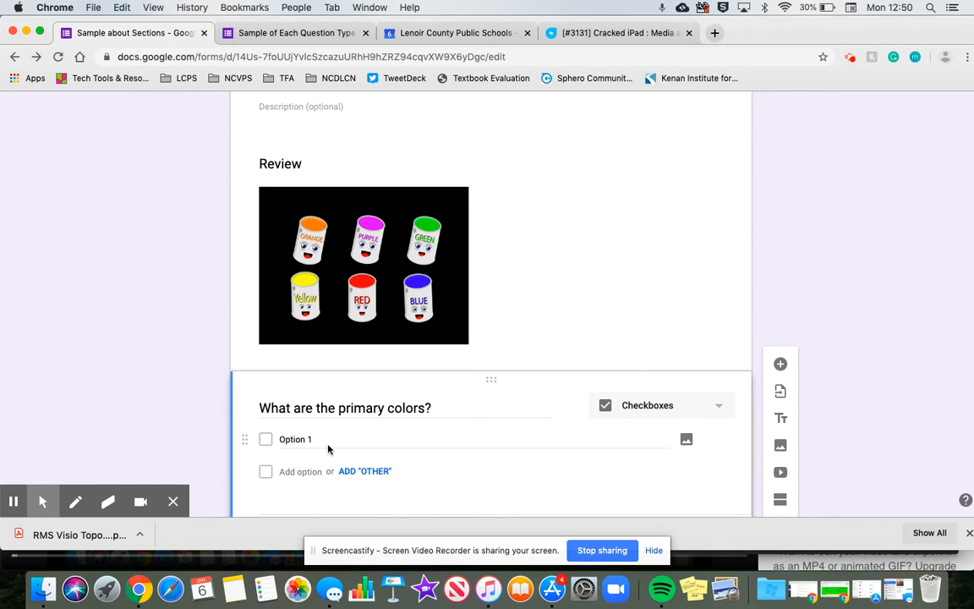
Give the primary colors question the options Blue, Green and Purple.
click(324, 439)
key(BackSpace)
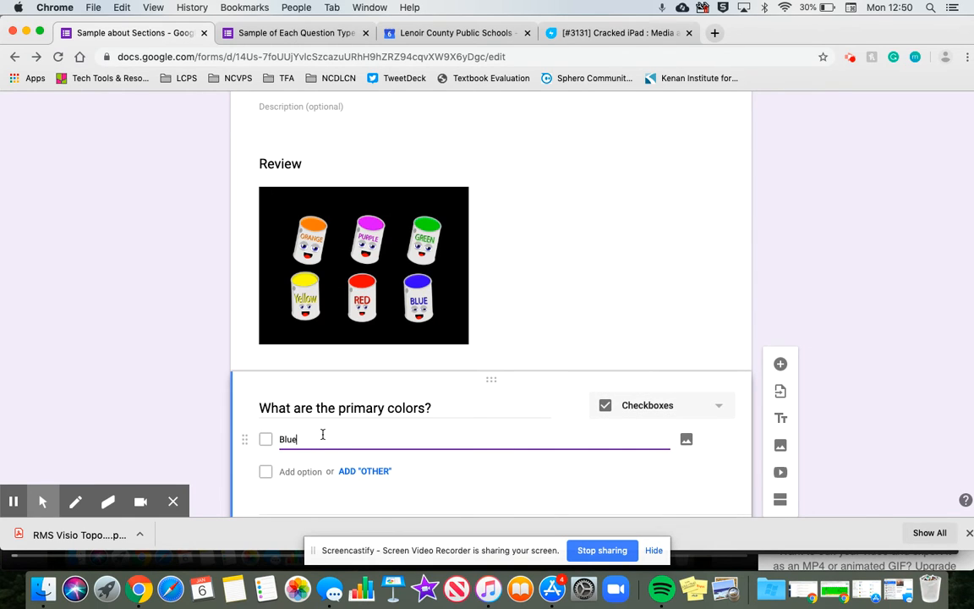
click(304, 472)
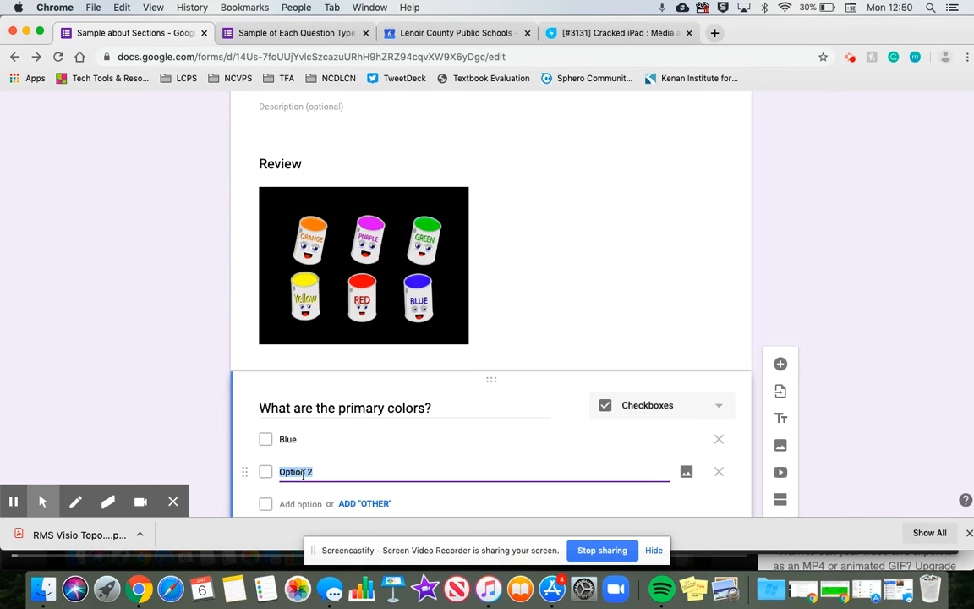
text(Green)
click(301, 504)
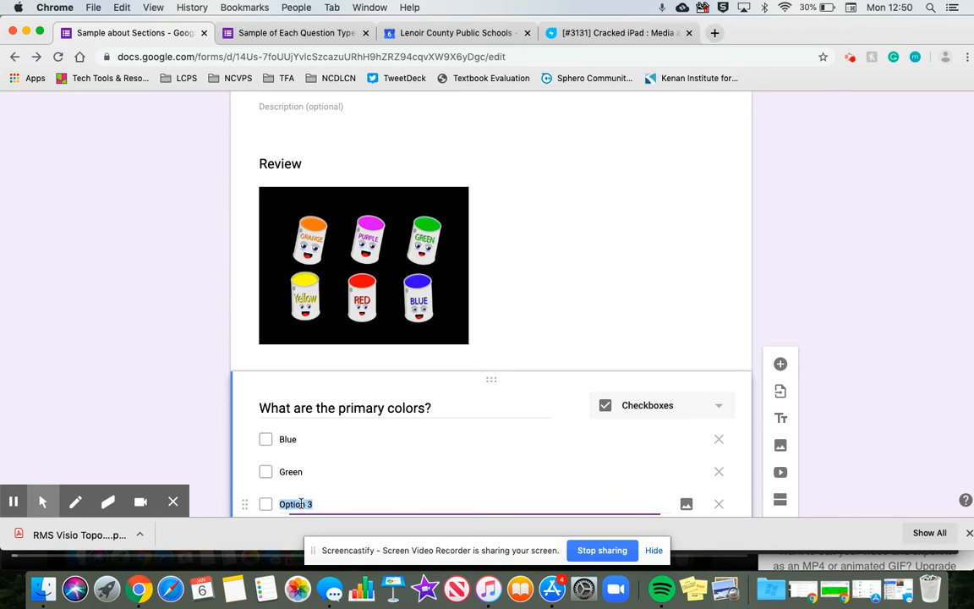
text(Pruple)
key(BackSpace)
key(BackSpace)
key(BackSpace)
key(BackSpace)
key(BackSpace)
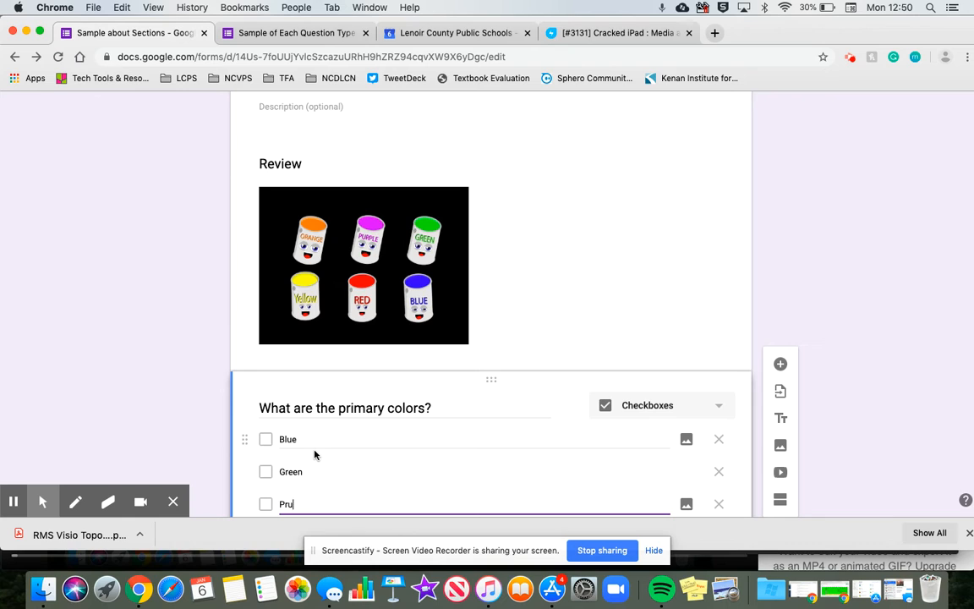
text(urple)
Add the options Yellow, Red and Orange to the primary colors question.
scroll(326, 423, down, 3)
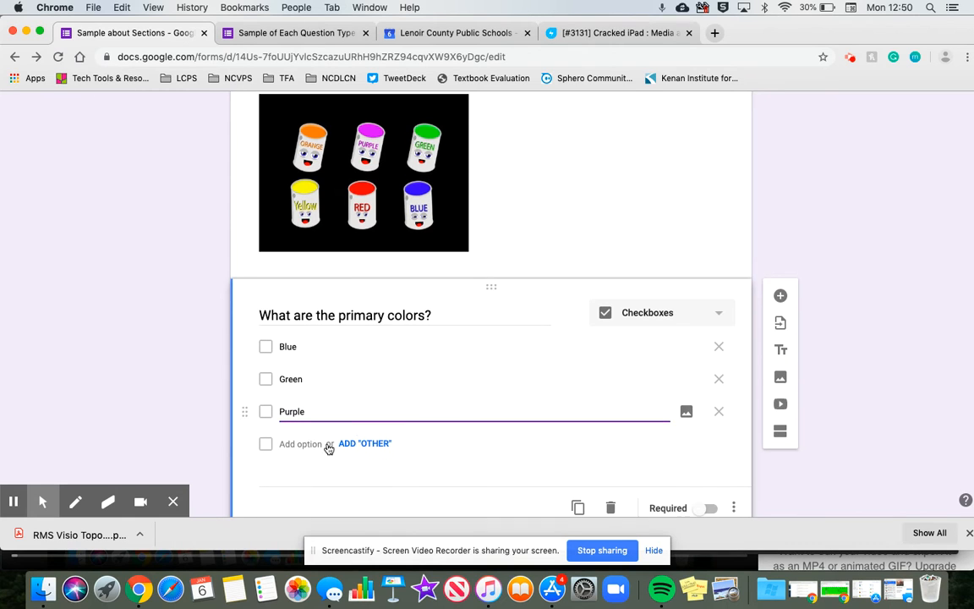
click(300, 444)
text(Yellow)
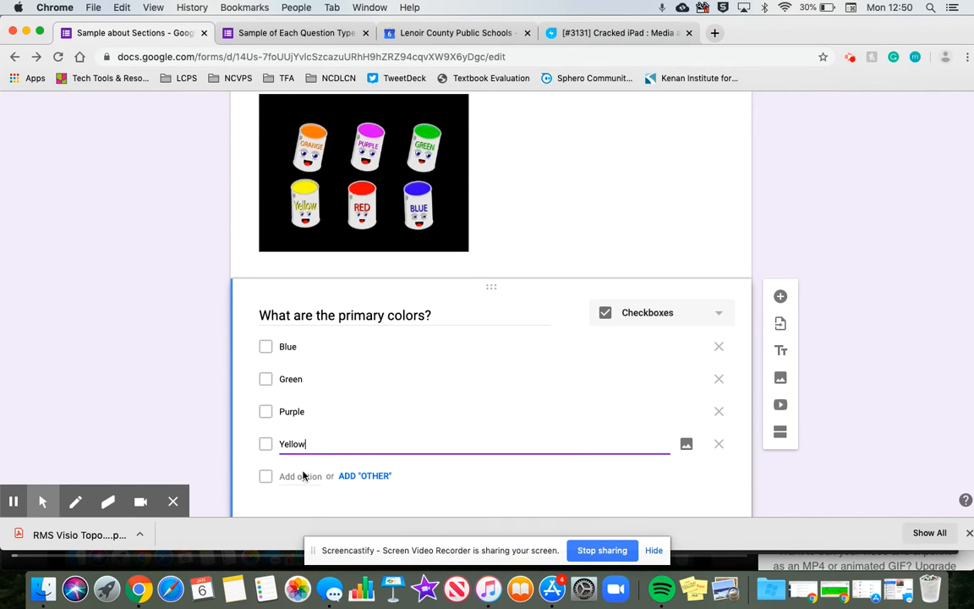
click(302, 475)
text(Red)
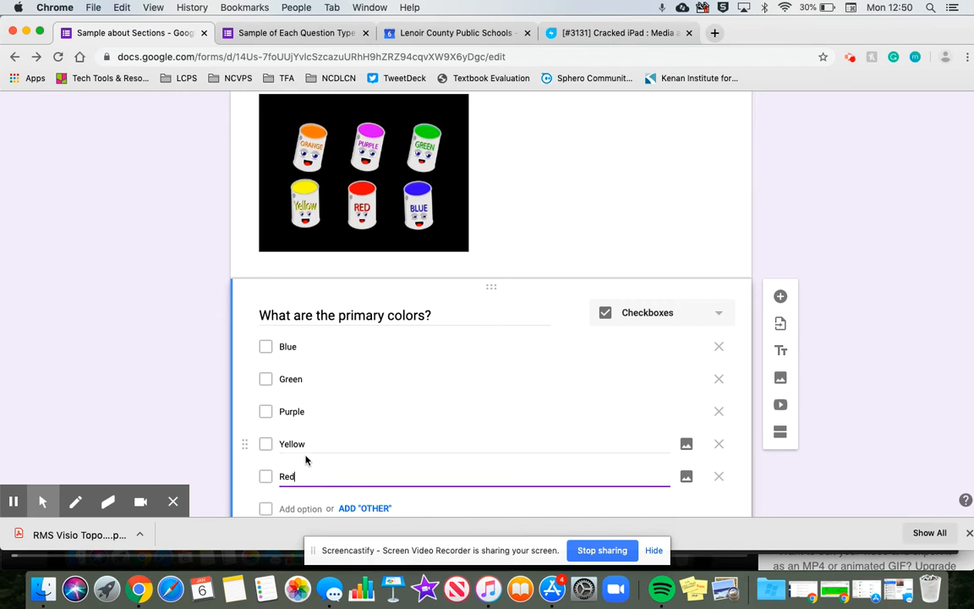
scroll(306, 459, down, 1)
scroll(306, 460, up, 1)
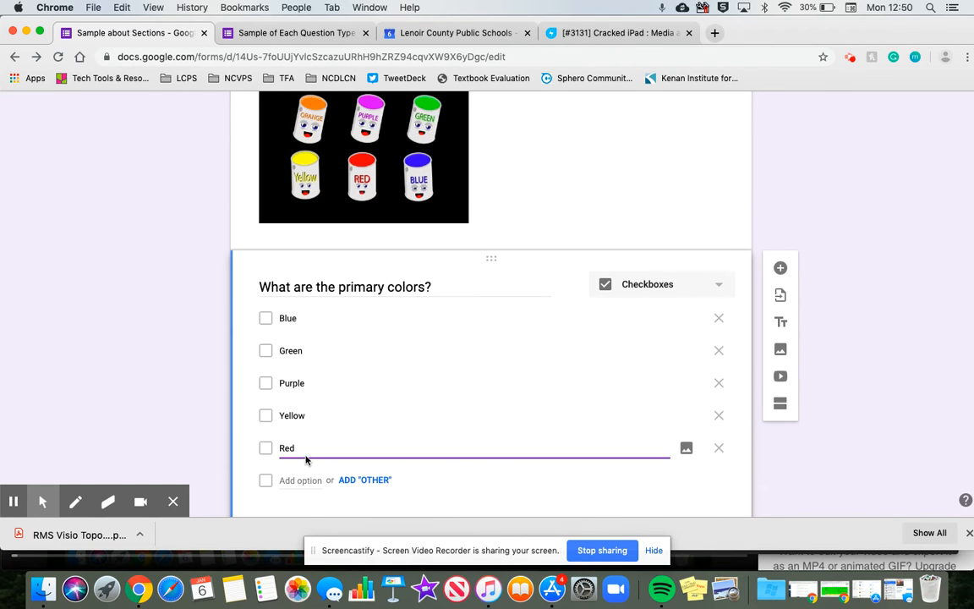
scroll(306, 459, down, 1)
click(295, 464)
text(Orange)
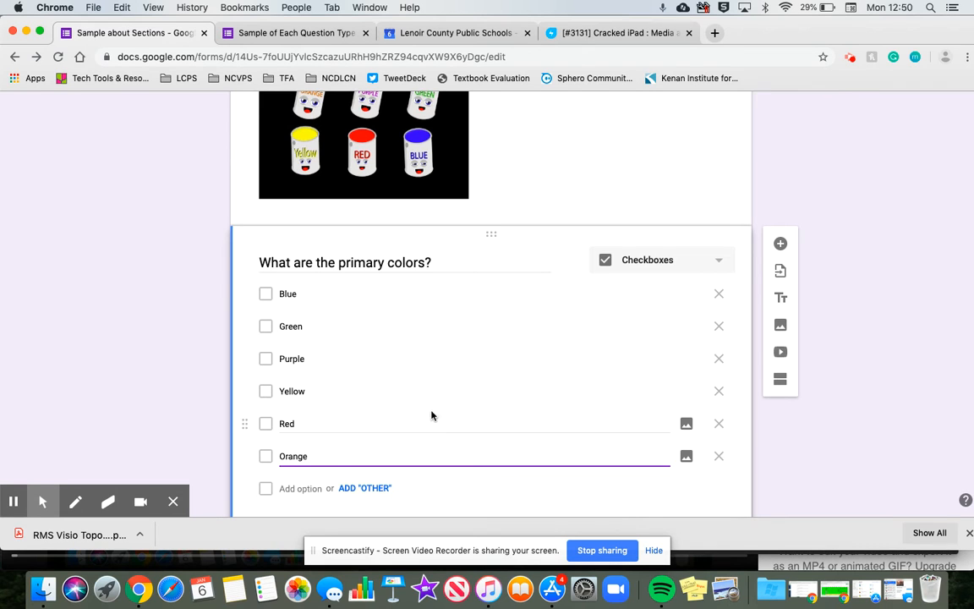
Make the primary colors question required.
scroll(624, 412, down, 2)
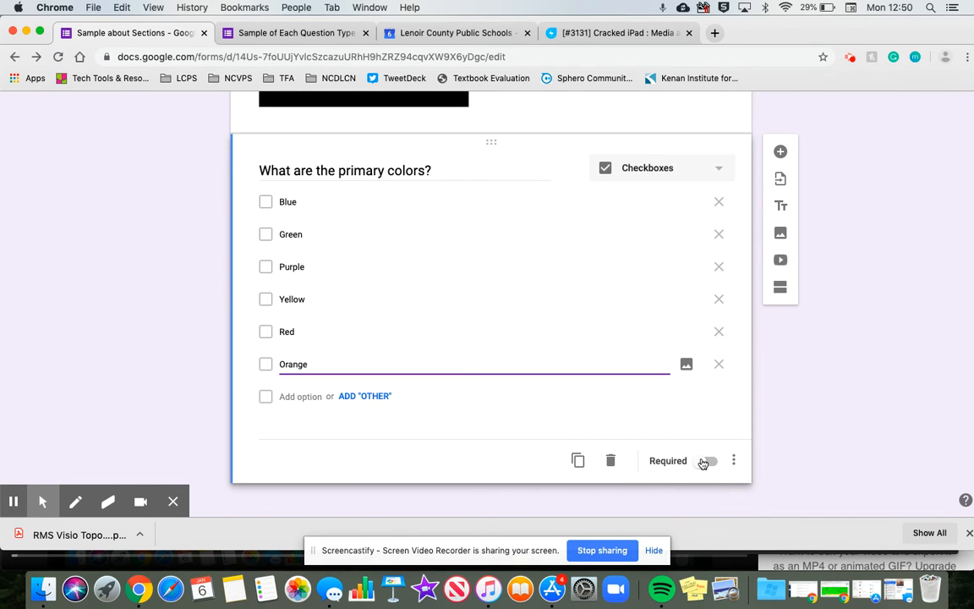
click(706, 462)
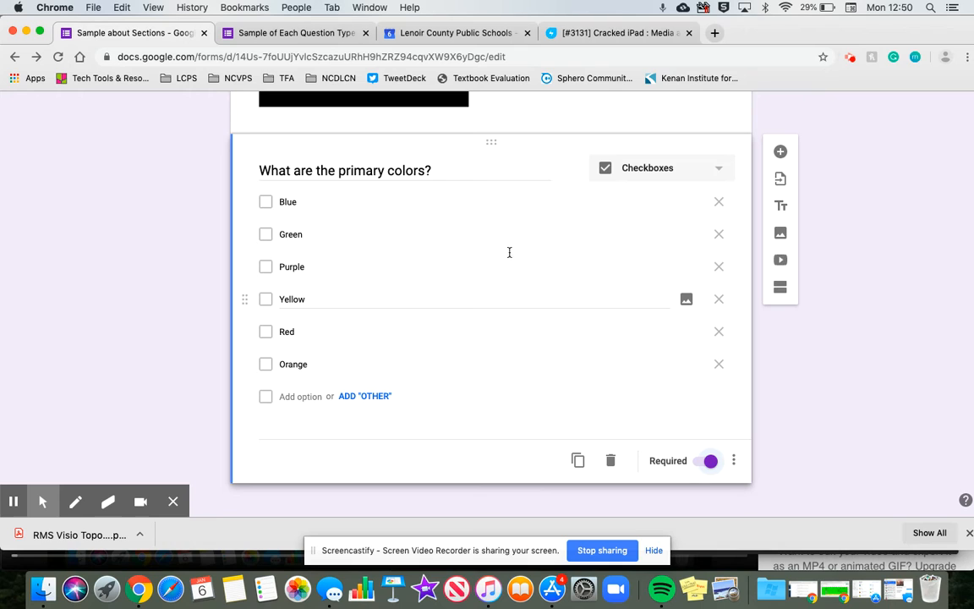
Add response validation to the primary colors question requiring respondents to select exactly 3 options.
click(736, 462)
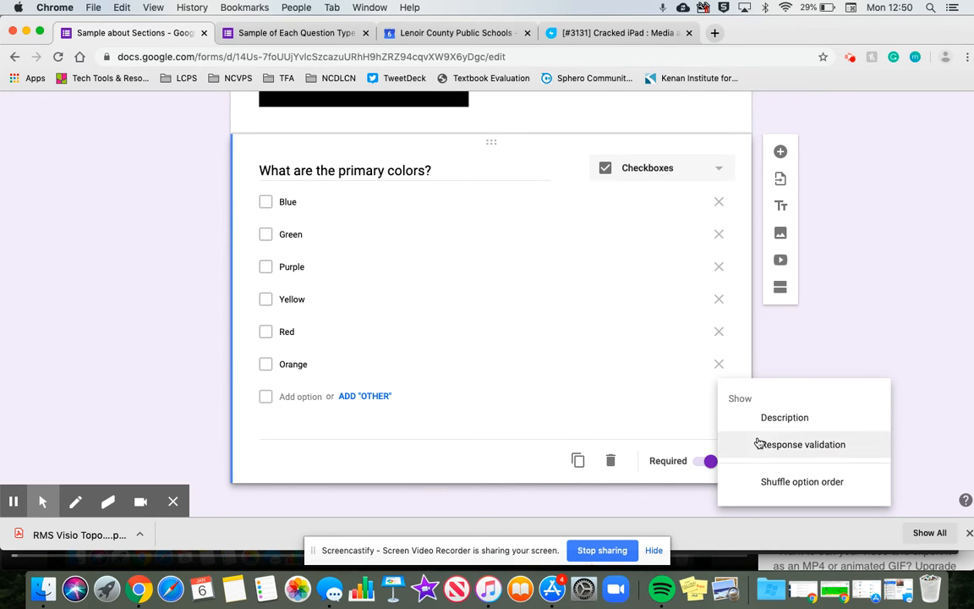
click(774, 444)
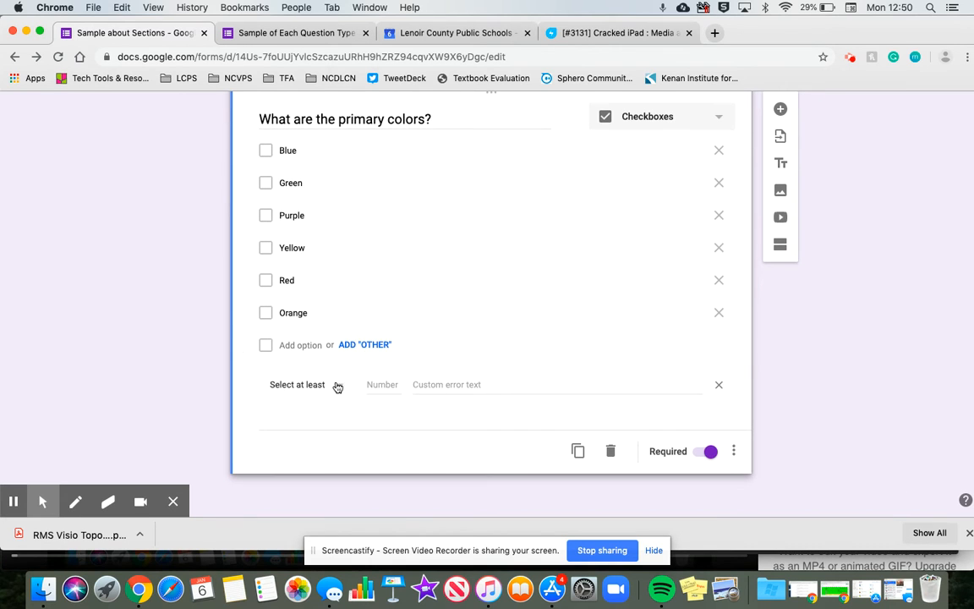
click(338, 383)
click(338, 443)
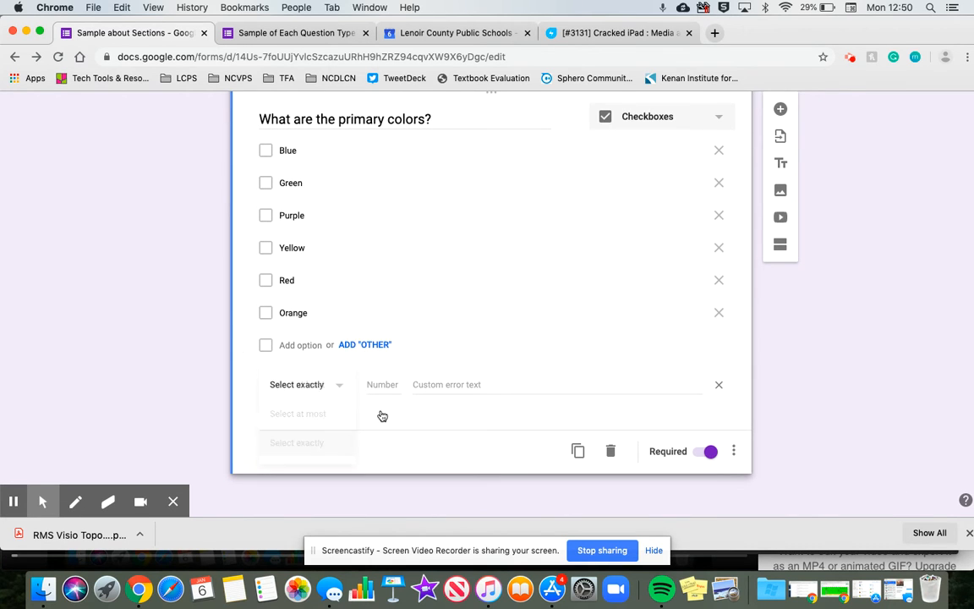
click(388, 386)
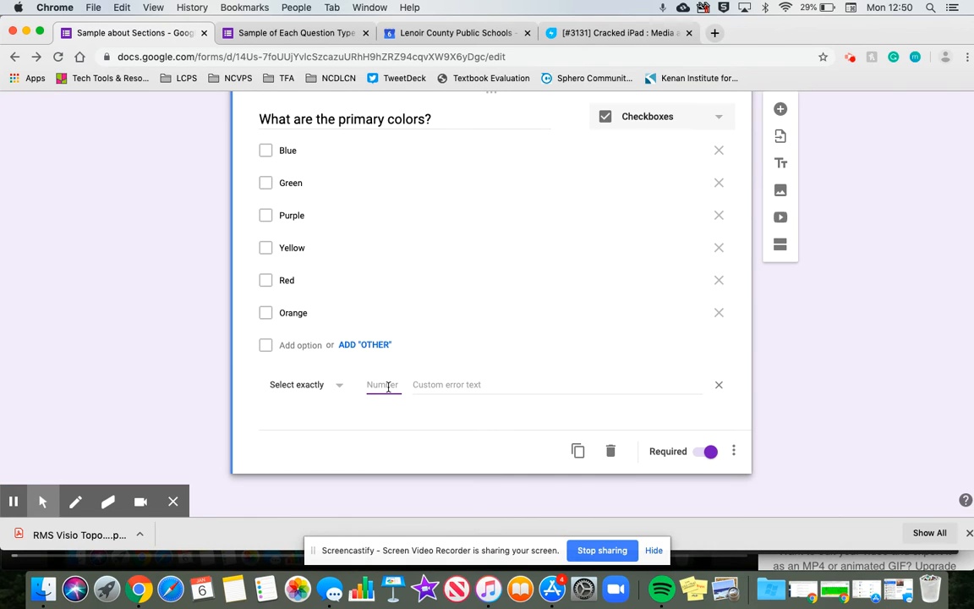
click(435, 385)
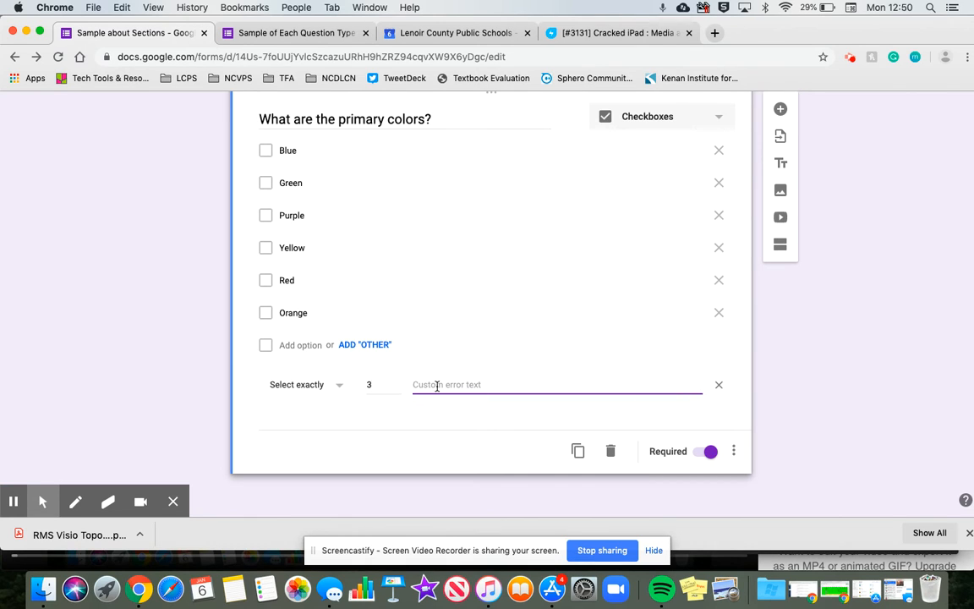
Clear the number from the primary colors question's validation rule, keeping the "Select exactly" condition.
click(375, 384)
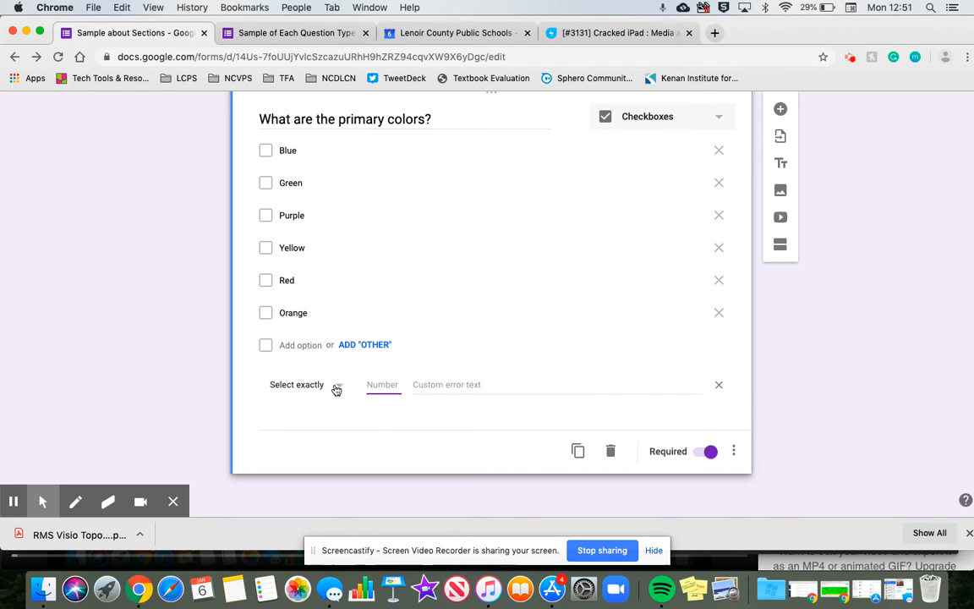
click(336, 387)
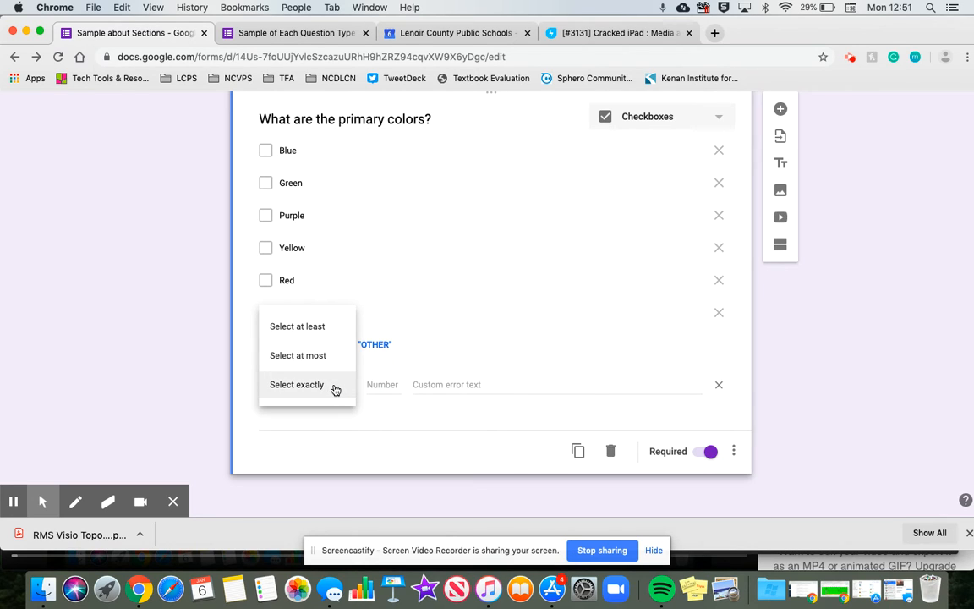
click(336, 387)
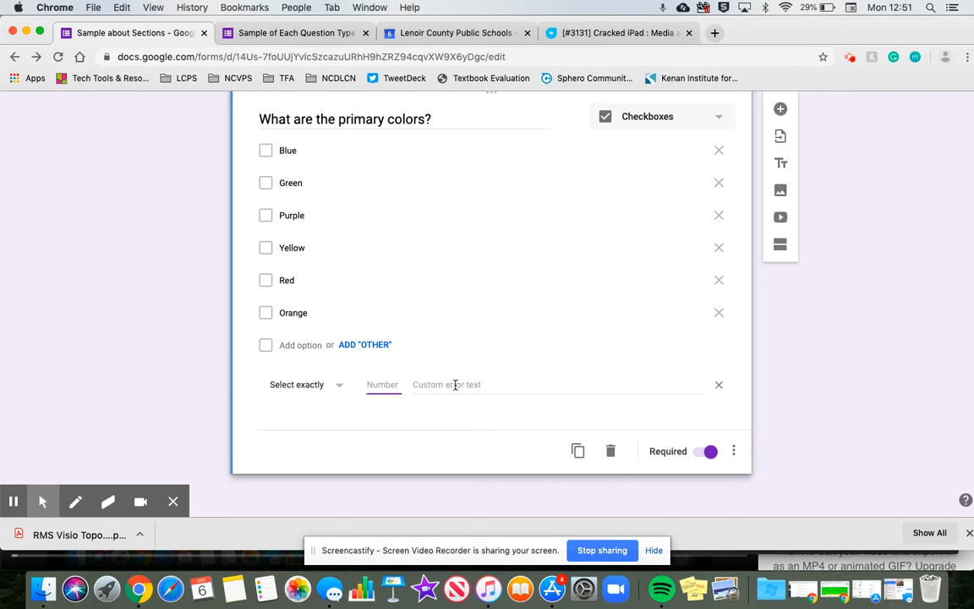
click(419, 384)
click(374, 385)
Remove the Yellow, Red and Orange options from the primary colors question and change its type to Multiple choice.
click(720, 312)
click(720, 283)
click(721, 311)
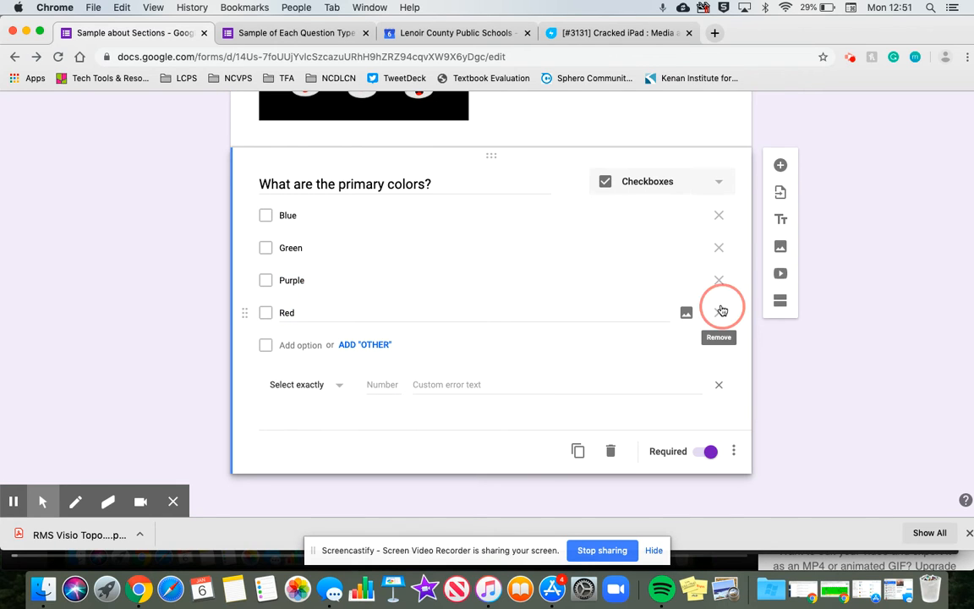
click(632, 210)
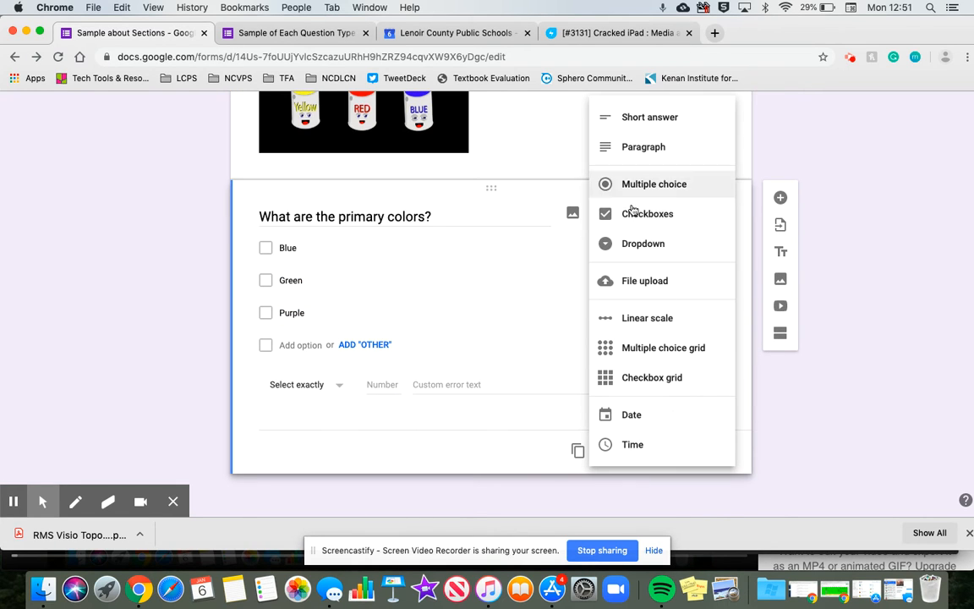
click(662, 185)
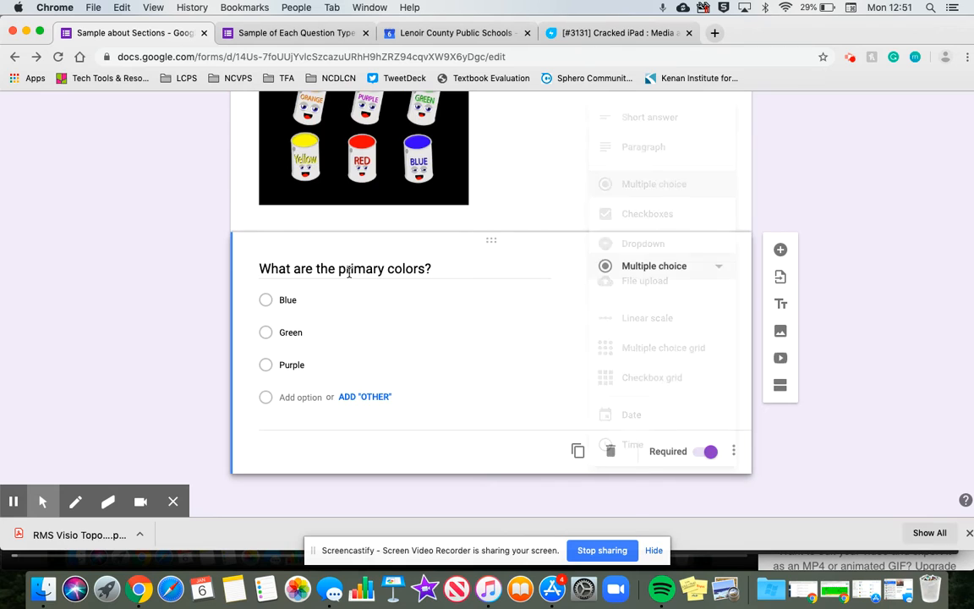
Add the options Red, Yellow and Orange to the primary colors question.
click(301, 396)
text(Gre)
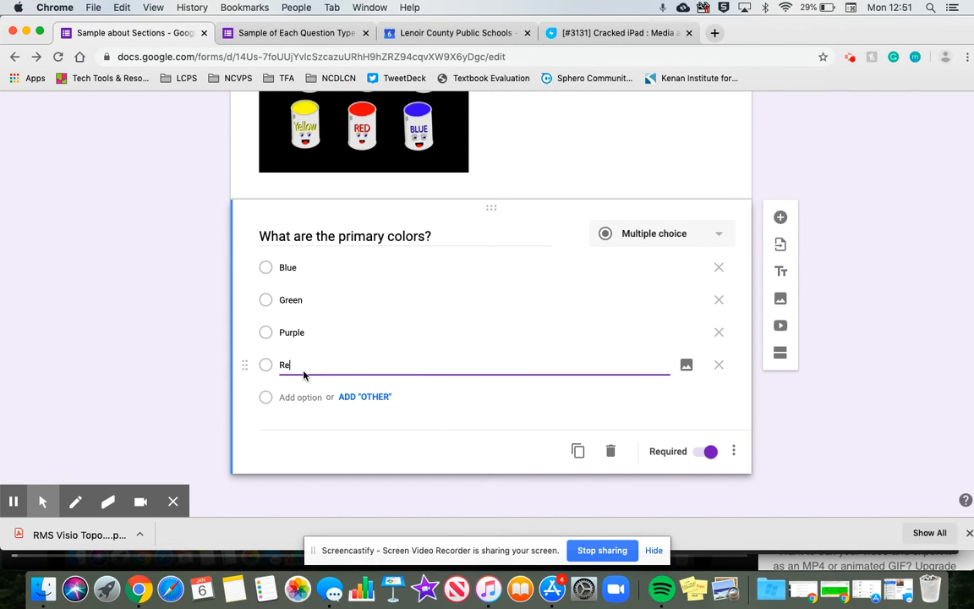
click(293, 397)
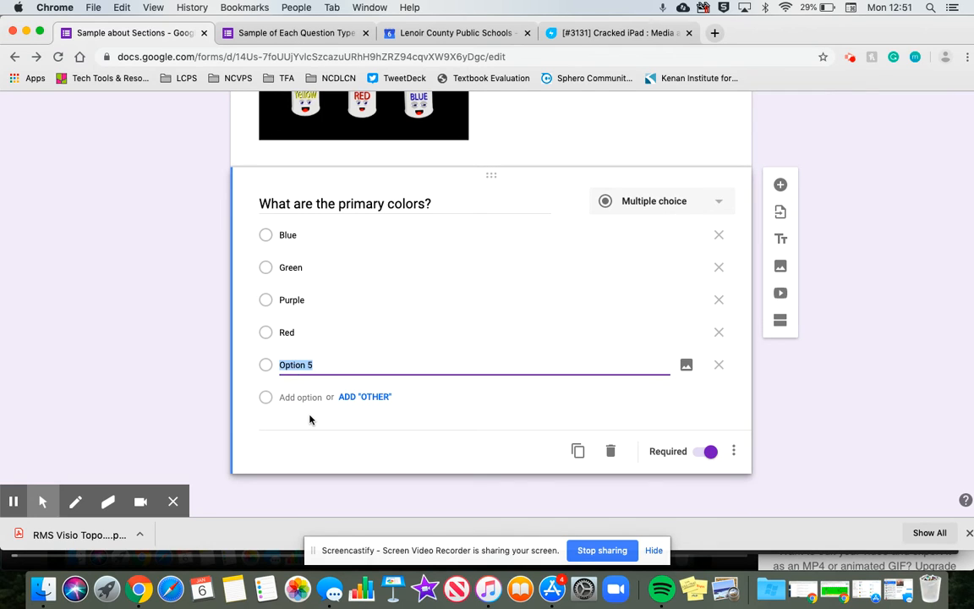
text(Yellow)
click(295, 396)
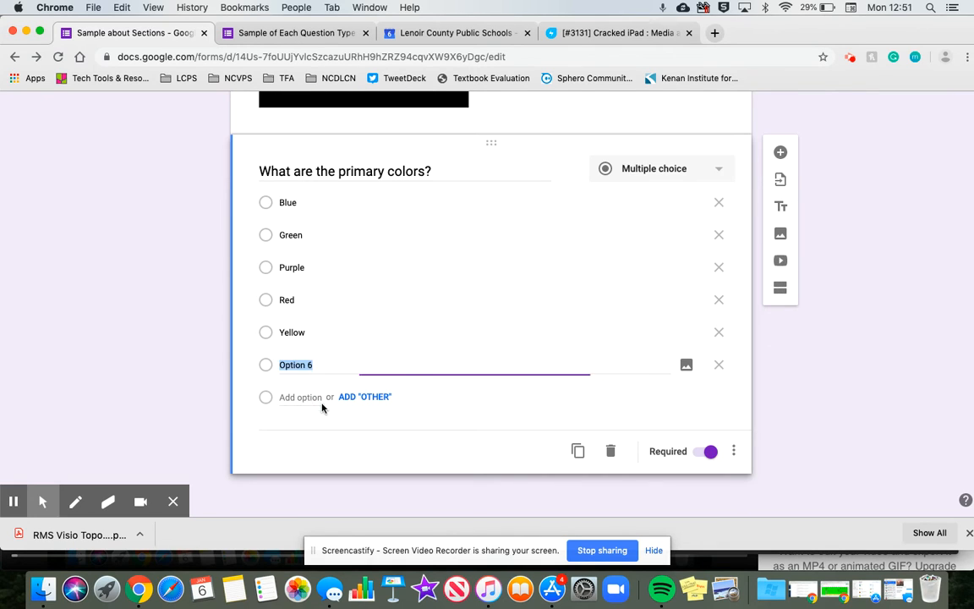
key(BackSpace)
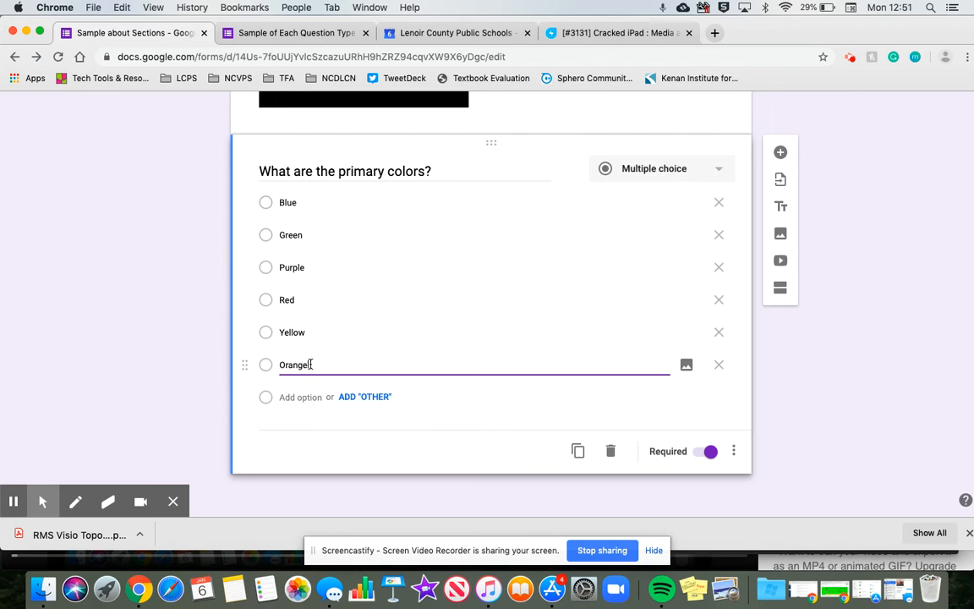
Enable going to a section based on the answer for the primary colors question.
click(736, 451)
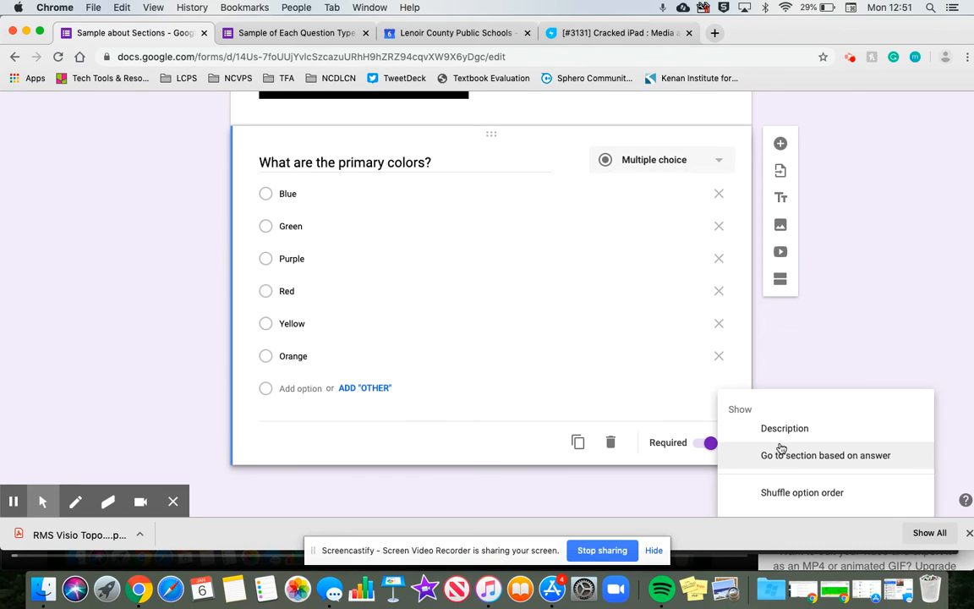
click(786, 461)
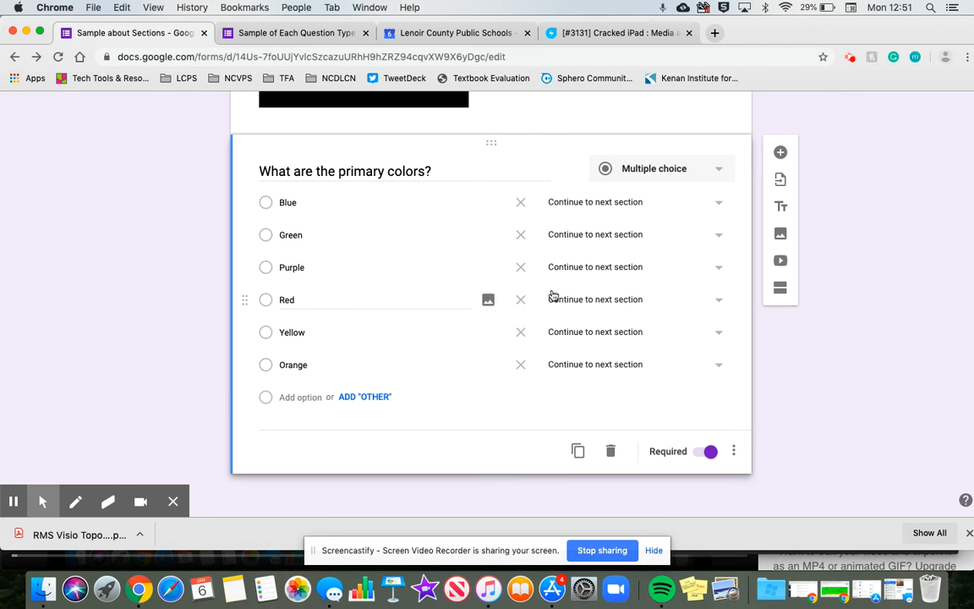
Check the section destinations offered for the Blue and Red answer of the "Which colors make Orange?" question.
scroll(597, 317, up, 6)
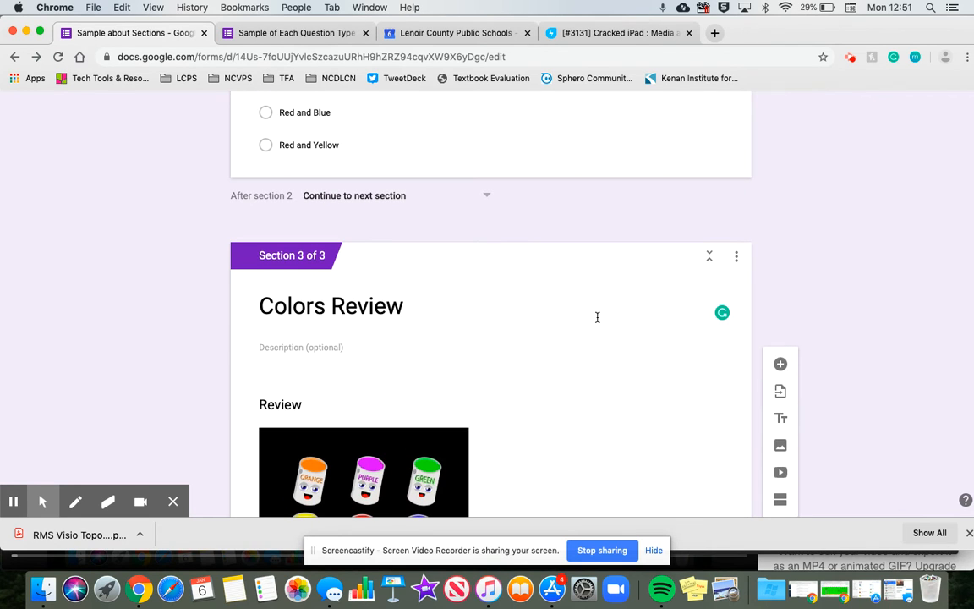
scroll(597, 317, up, 5)
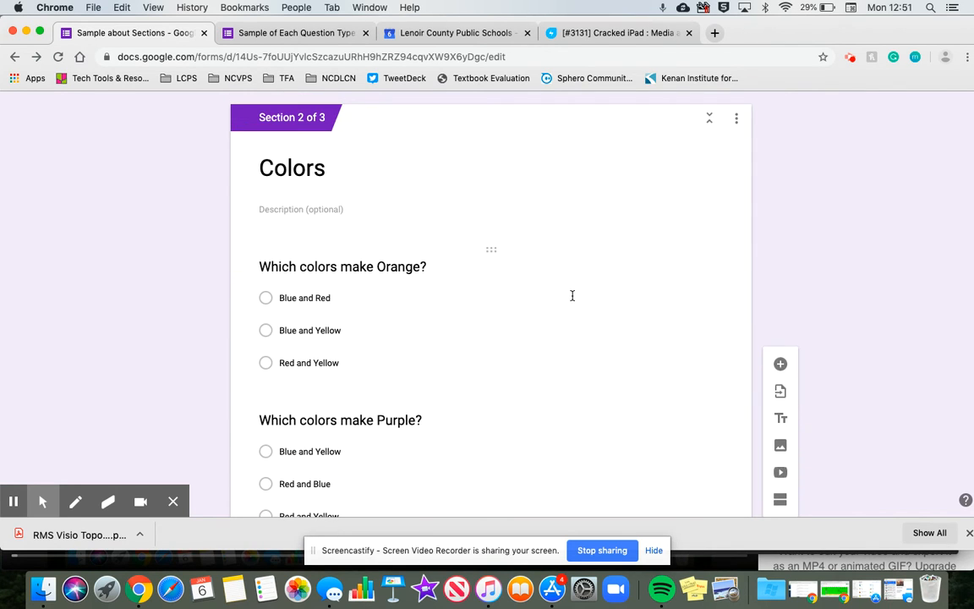
click(520, 318)
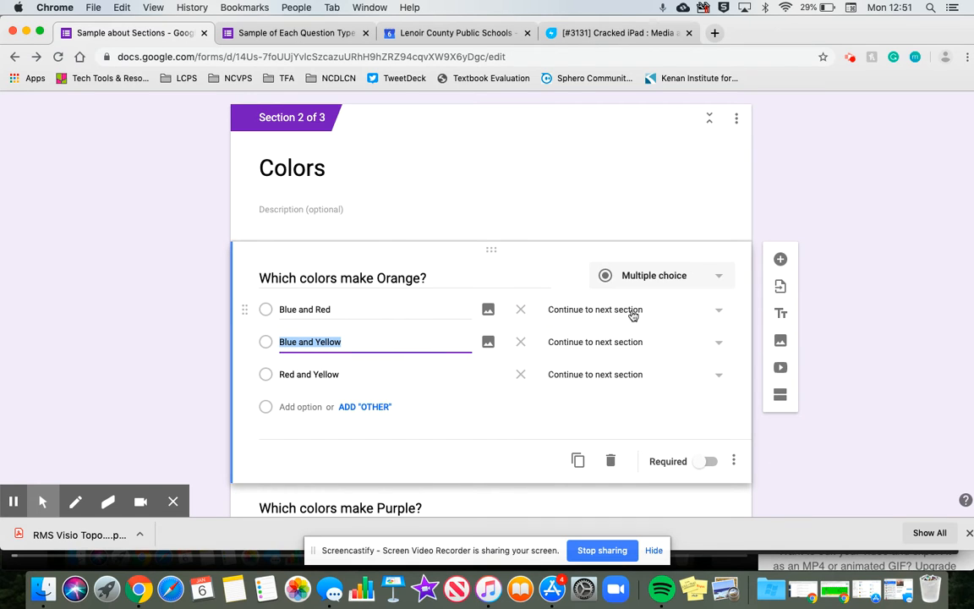
click(633, 315)
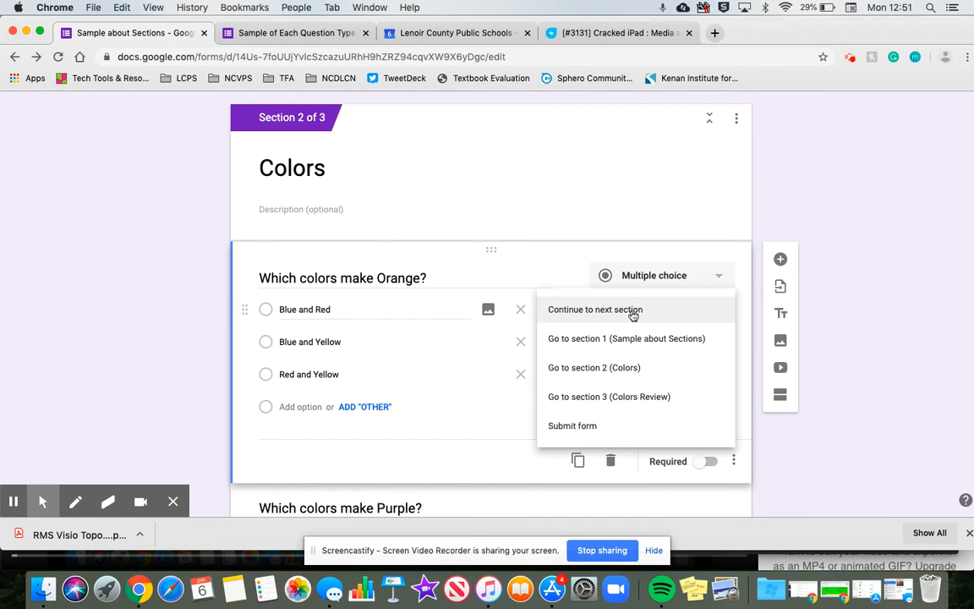
click(865, 226)
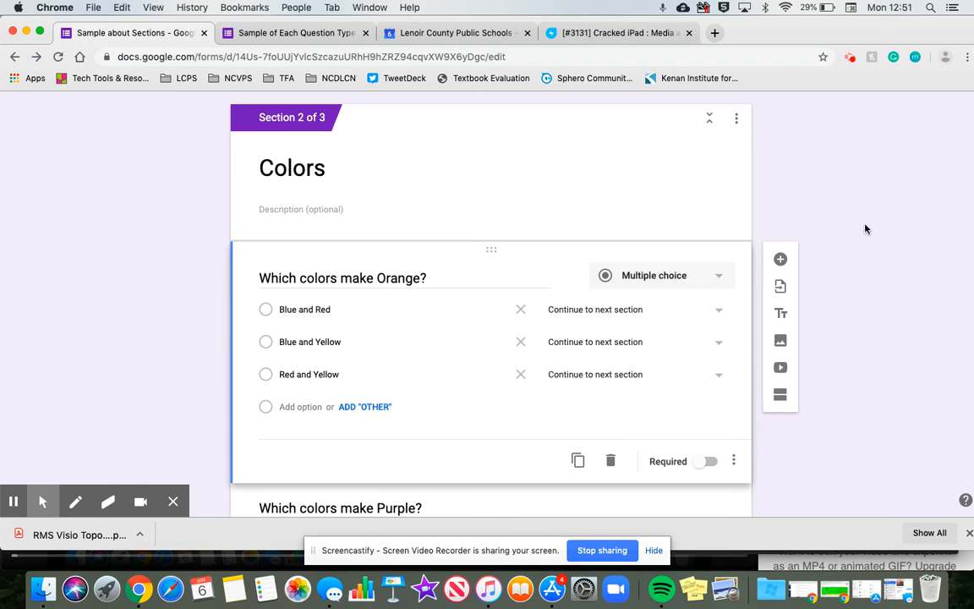
Add two new sections to the form after the "Which colors make Orange?" question.
scroll(530, 317, down, 10)
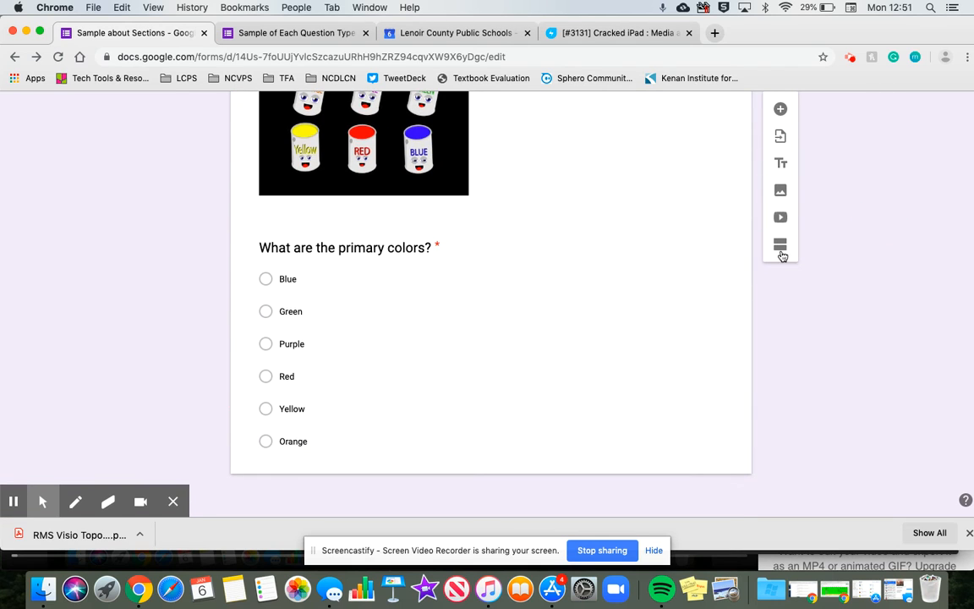
click(780, 241)
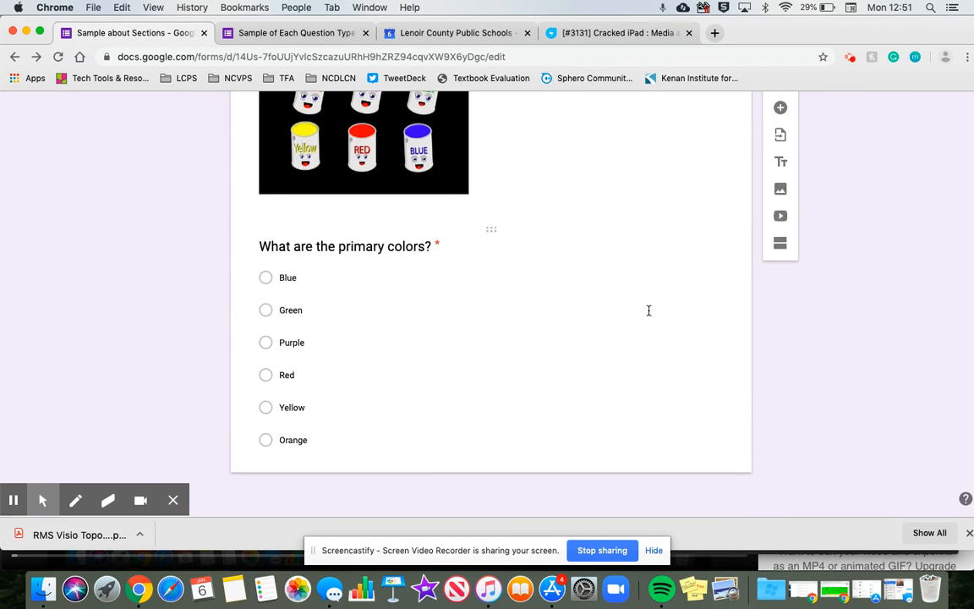
click(782, 243)
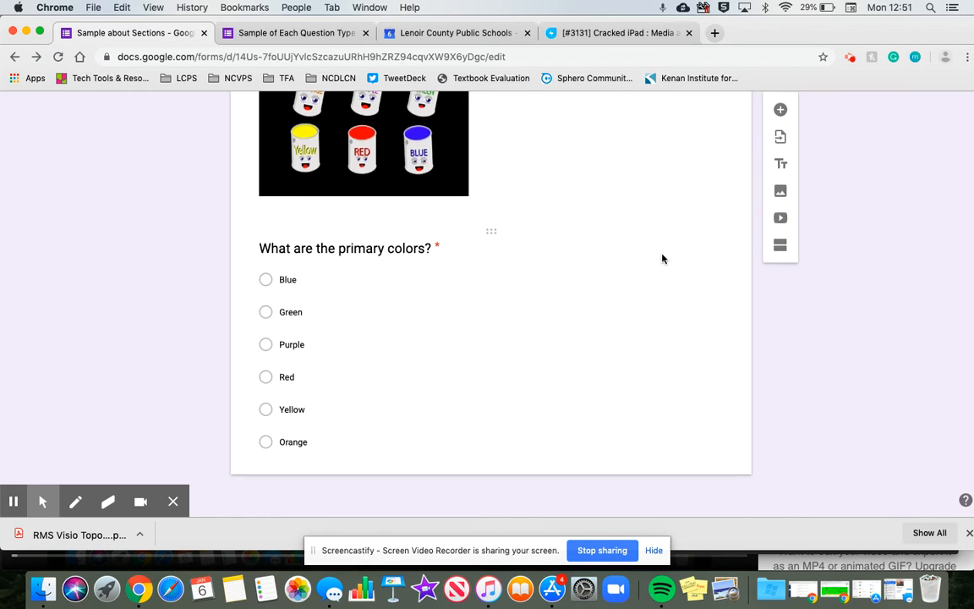
scroll(501, 277, up, 3)
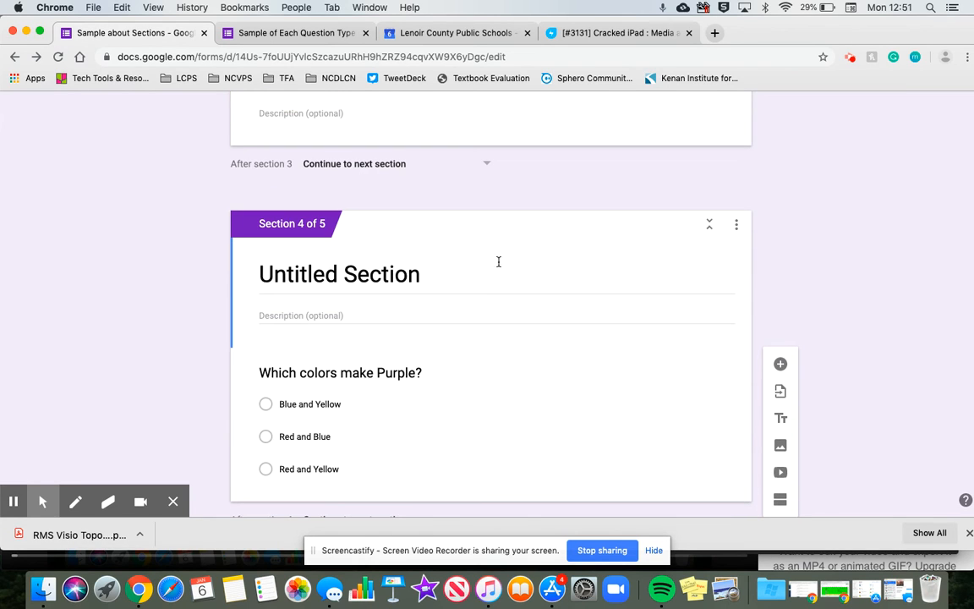
Reorder the sections so that Colors Review comes third, ahead of both untitled sections, and save the order.
click(735, 226)
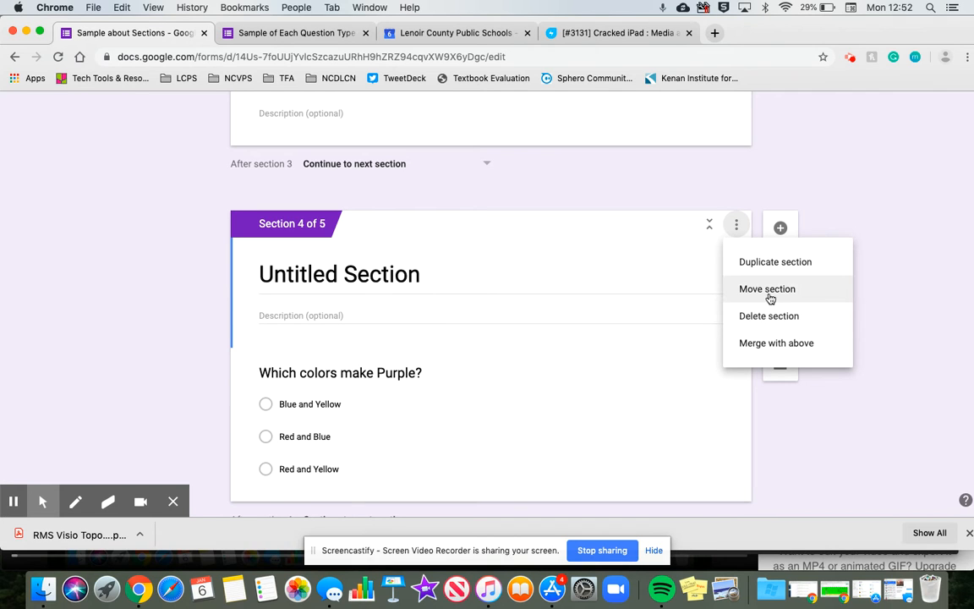
click(767, 293)
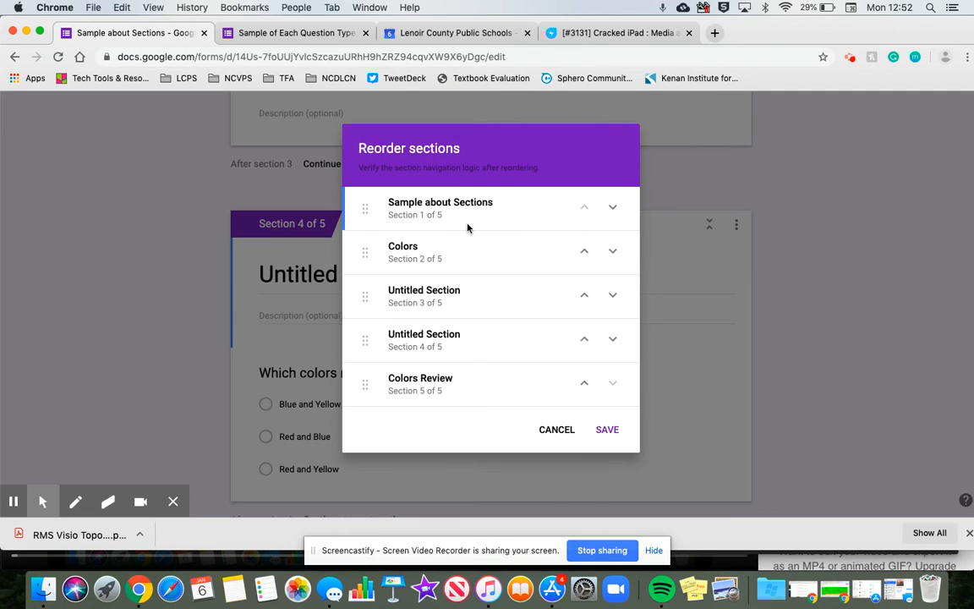
drag(368, 299, 369, 394)
drag(368, 293, 363, 402)
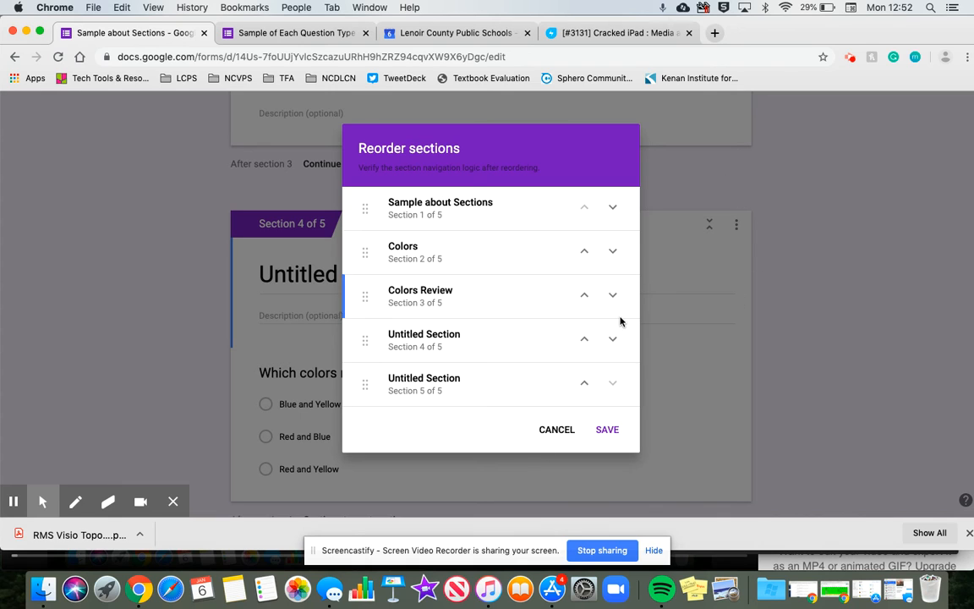
click(607, 431)
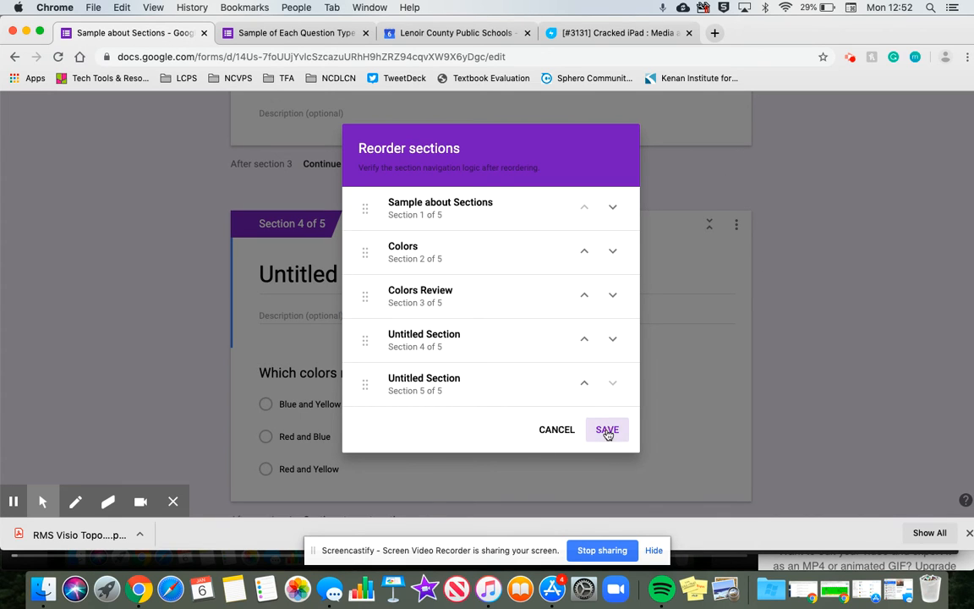
Title the untitled section that follows Colors Review "Months of the Year".
scroll(507, 338, down, 3)
scroll(490, 319, down, 10)
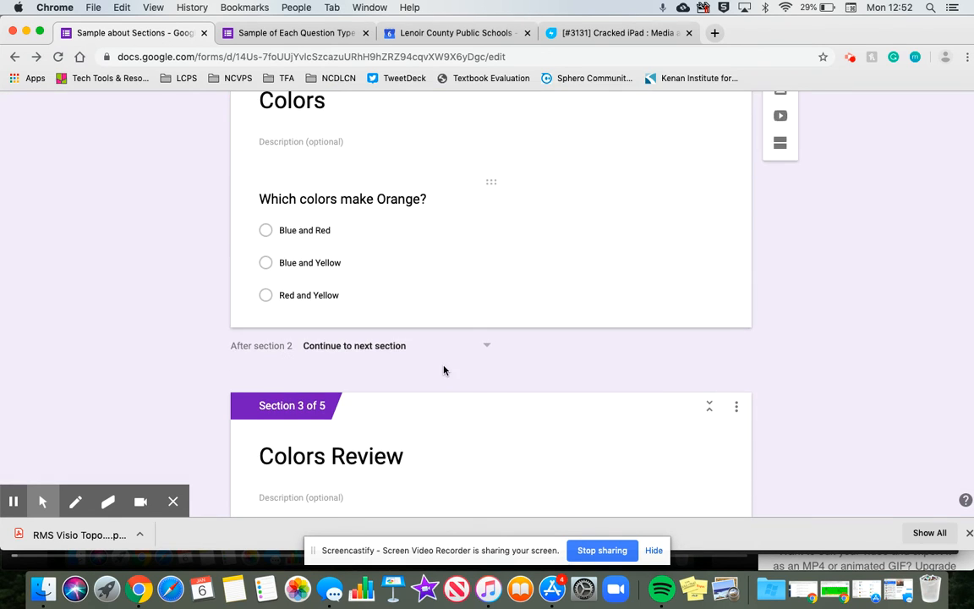
click(354, 477)
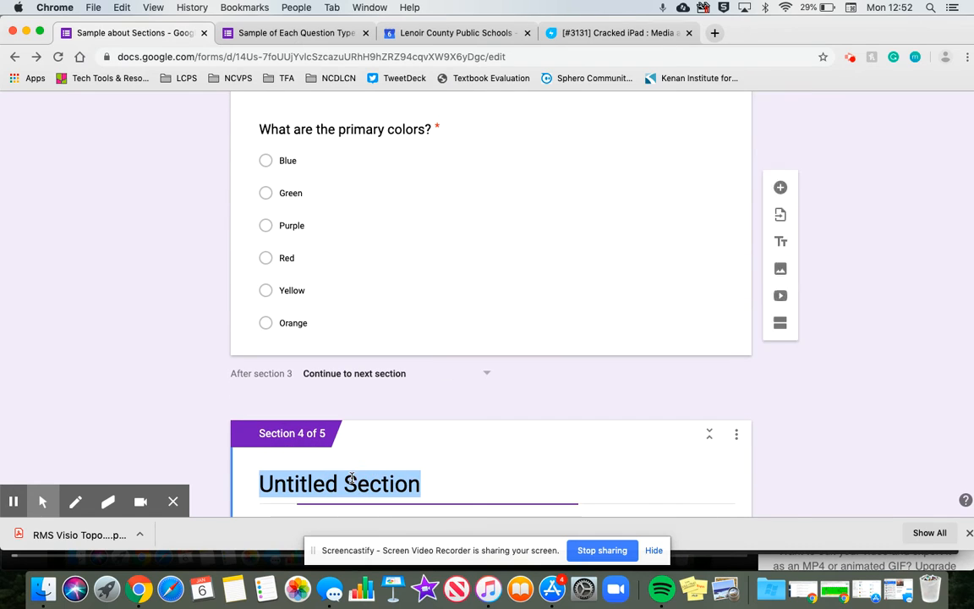
key(BackSpace)
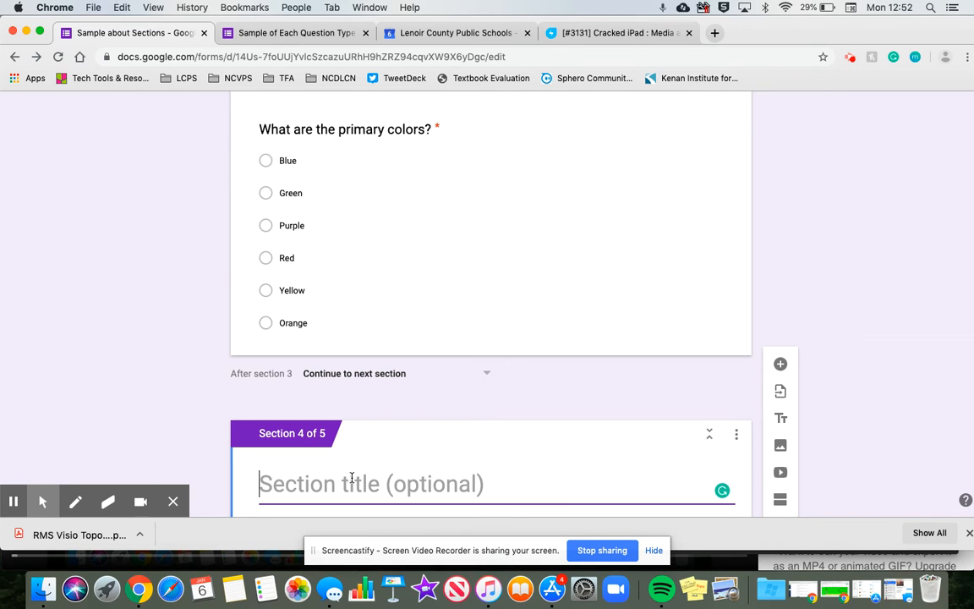
text(Months of the Ye)
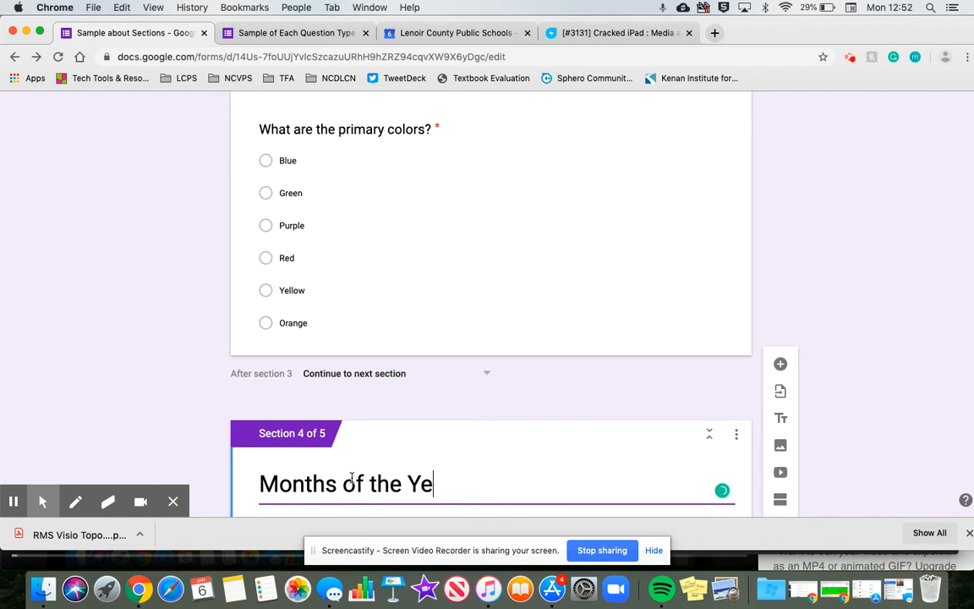
text(ar)
scroll(517, 426, up, 3)
scroll(813, 385, down, 5)
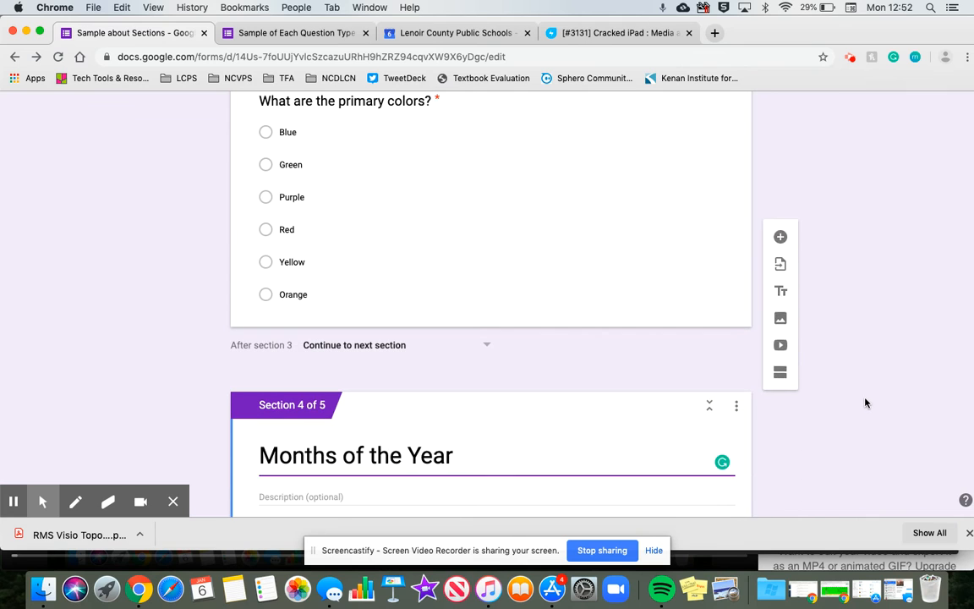
For the Orange question, route Blue and Red and Blue and Yellow to section 3 (Colors Review), and Red and Yellow to section 4 (Months of the Year).
scroll(597, 363, up, 15)
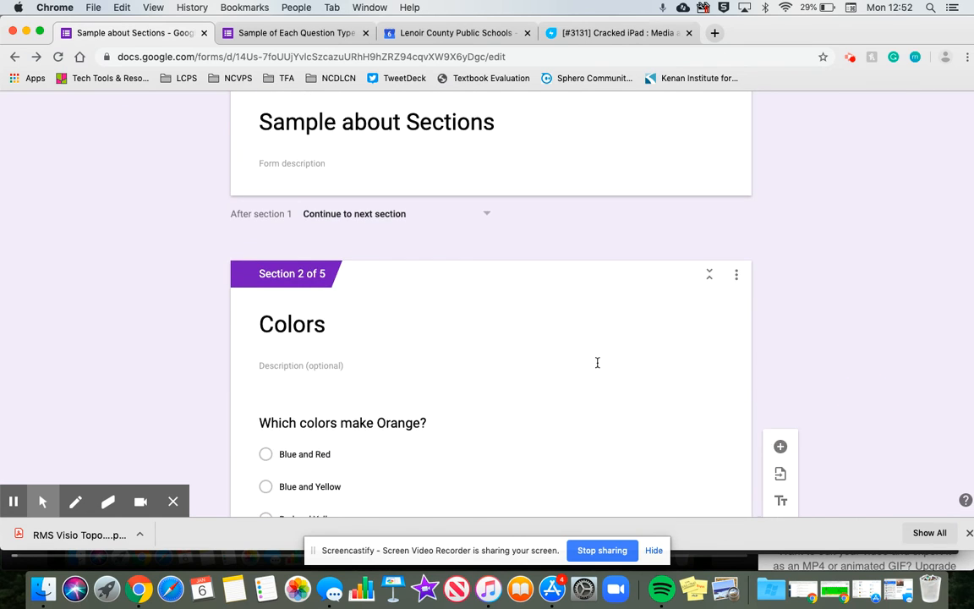
scroll(597, 363, down, 3)
click(550, 362)
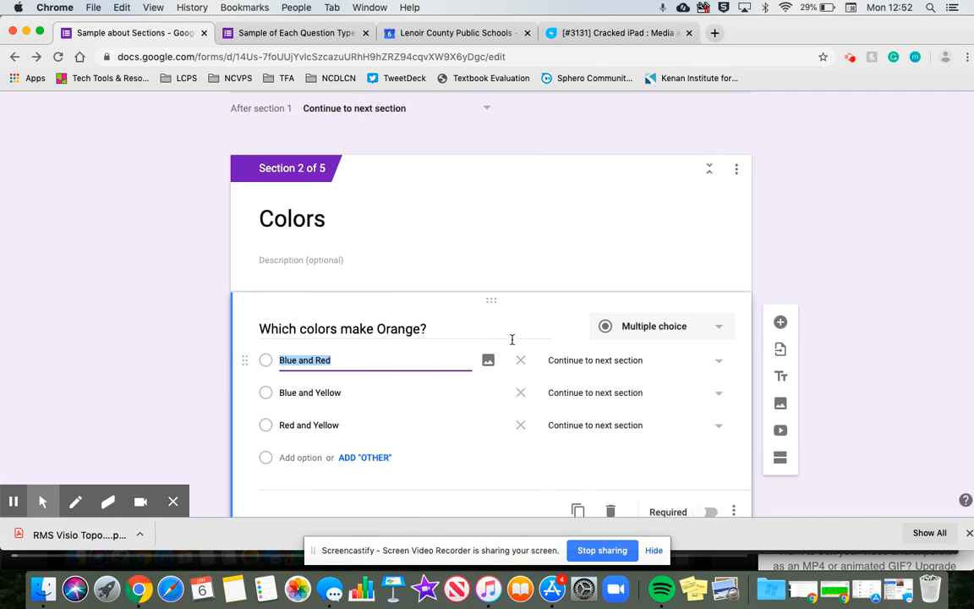
click(613, 361)
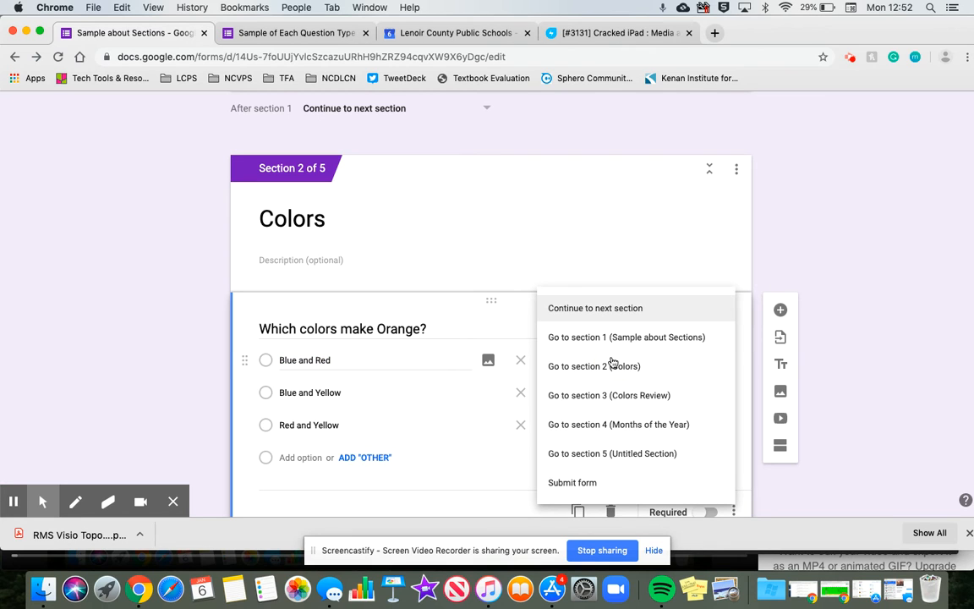
click(620, 394)
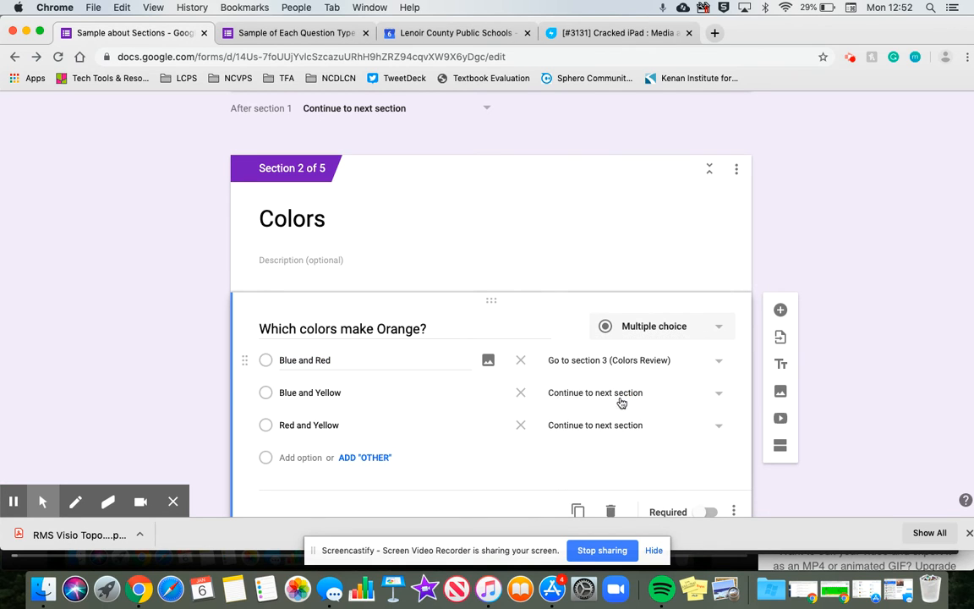
click(583, 393)
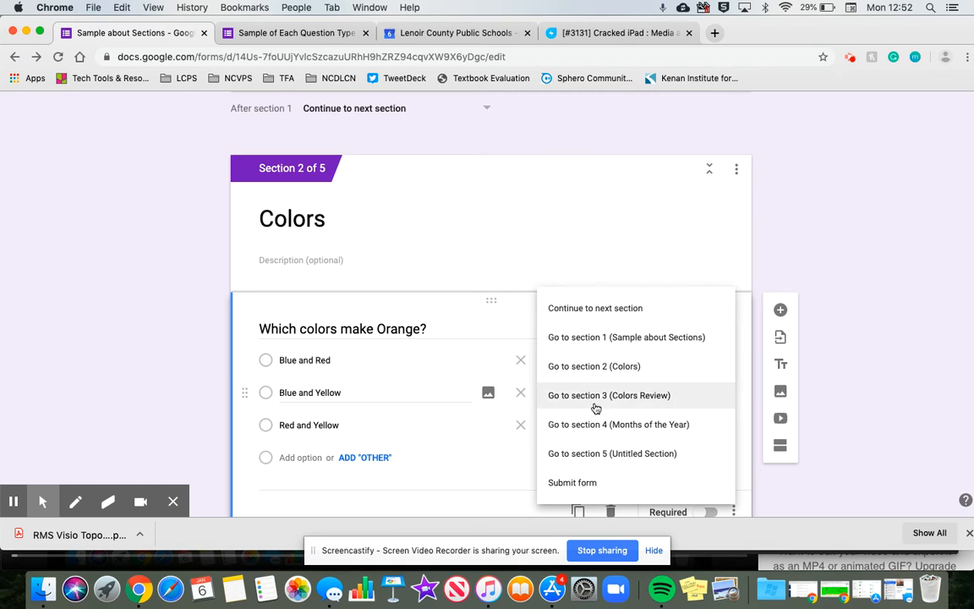
click(609, 398)
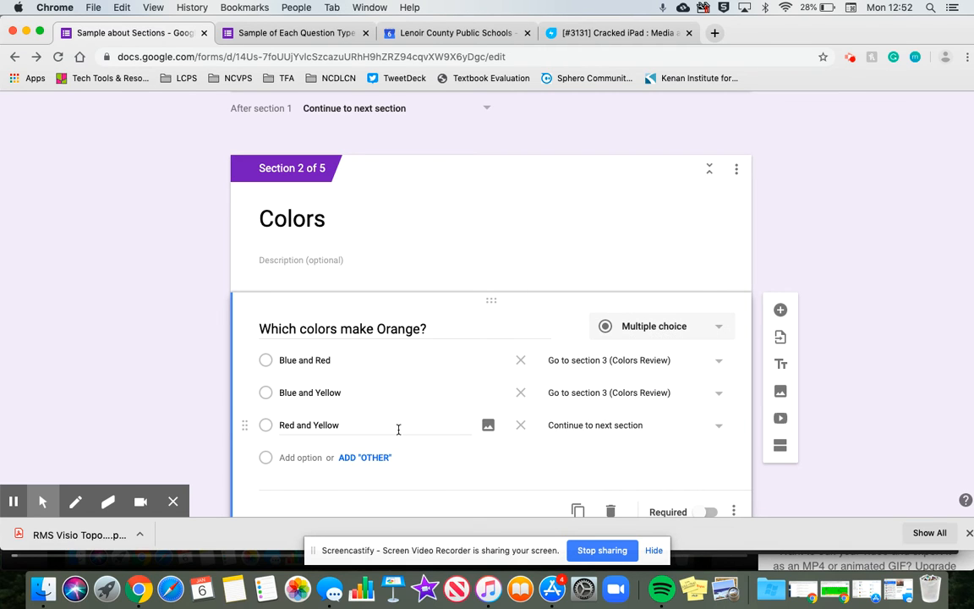
click(583, 426)
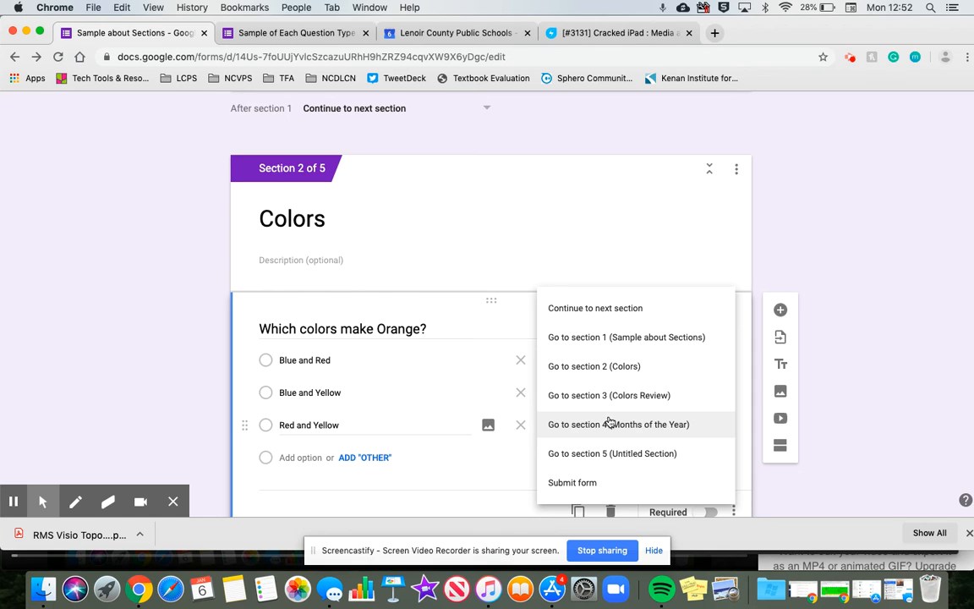
click(582, 423)
Route the Blue answer of the "What are the primary colors?" question to section 4 (Months of the Year).
scroll(578, 376, down, 3)
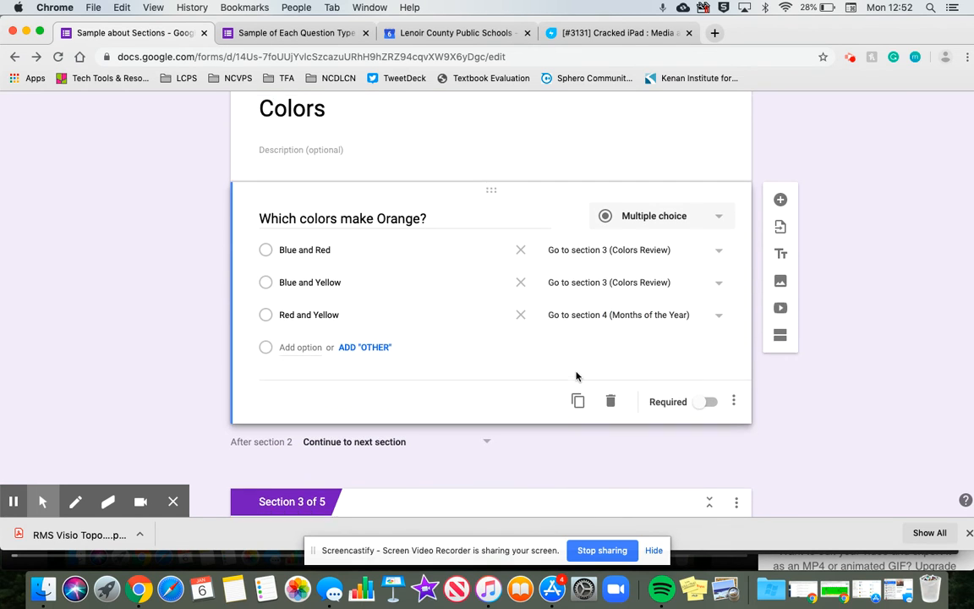
scroll(575, 376, down, 3)
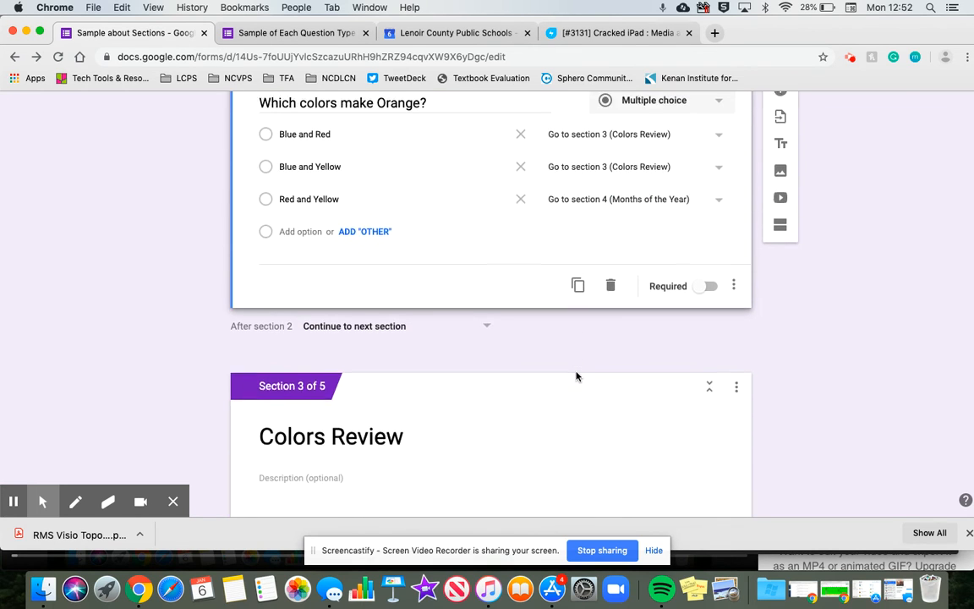
scroll(576, 376, up, 5)
scroll(576, 376, down, 10)
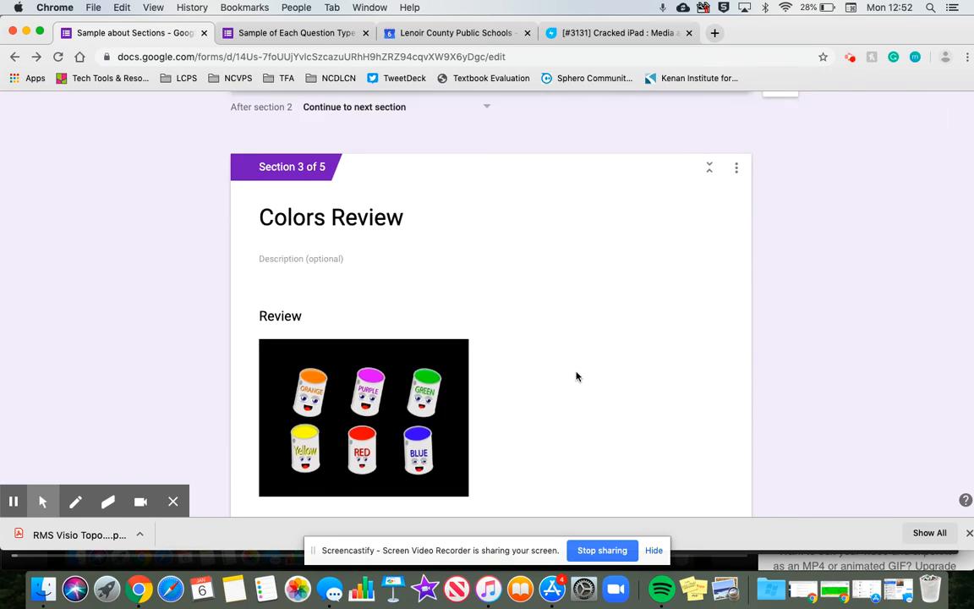
scroll(576, 374, down, 4)
scroll(572, 282, down, 6)
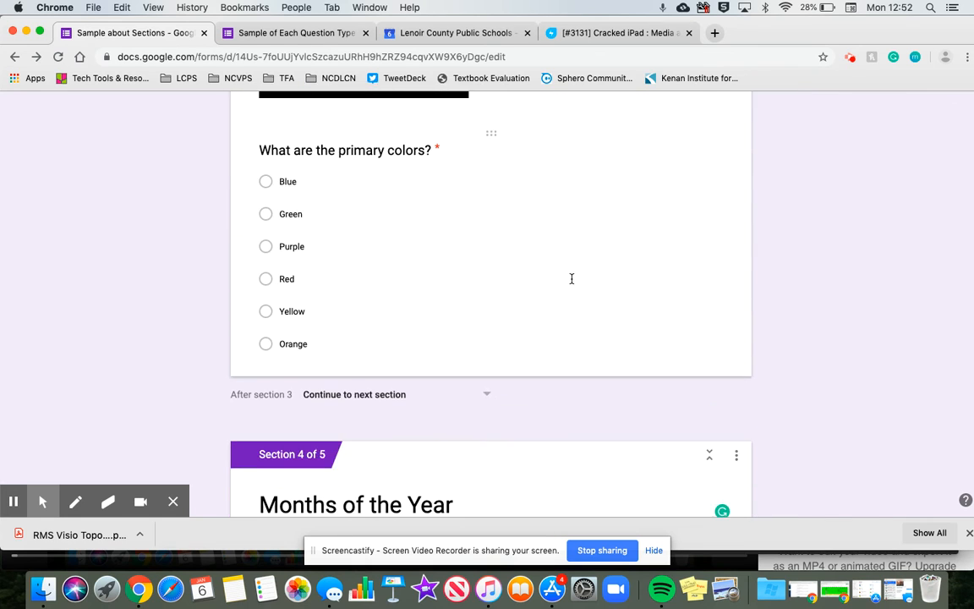
click(571, 278)
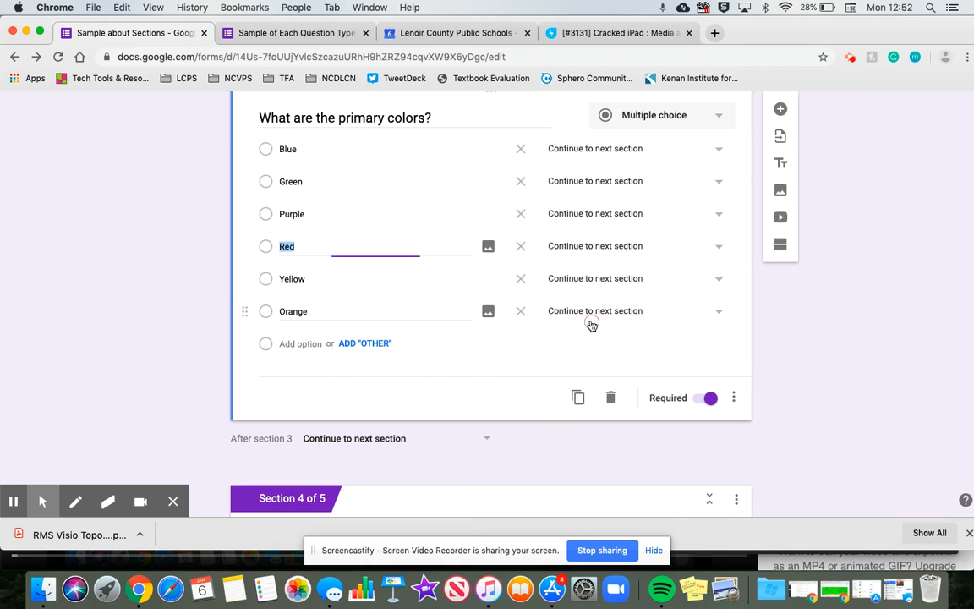
click(606, 155)
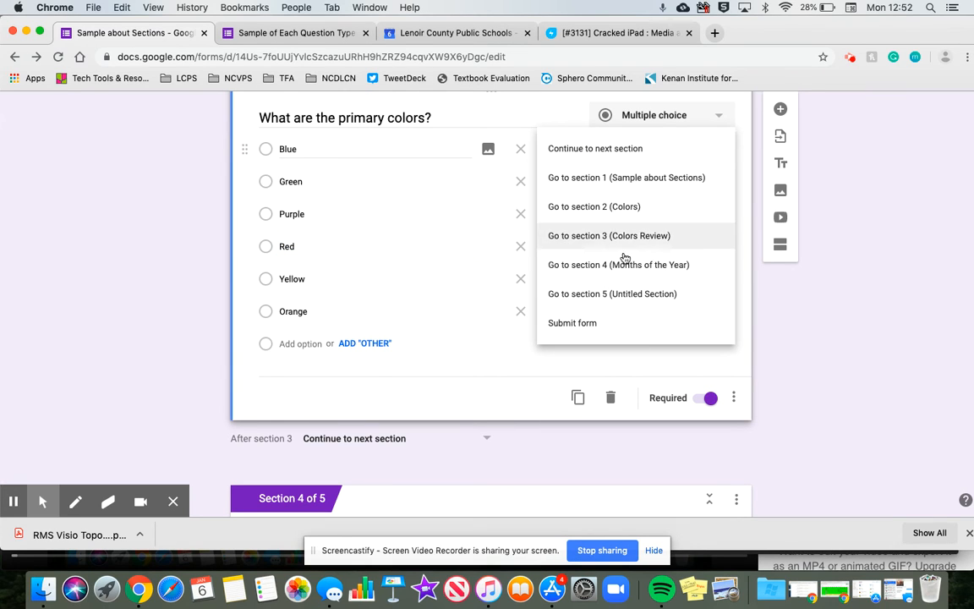
click(571, 264)
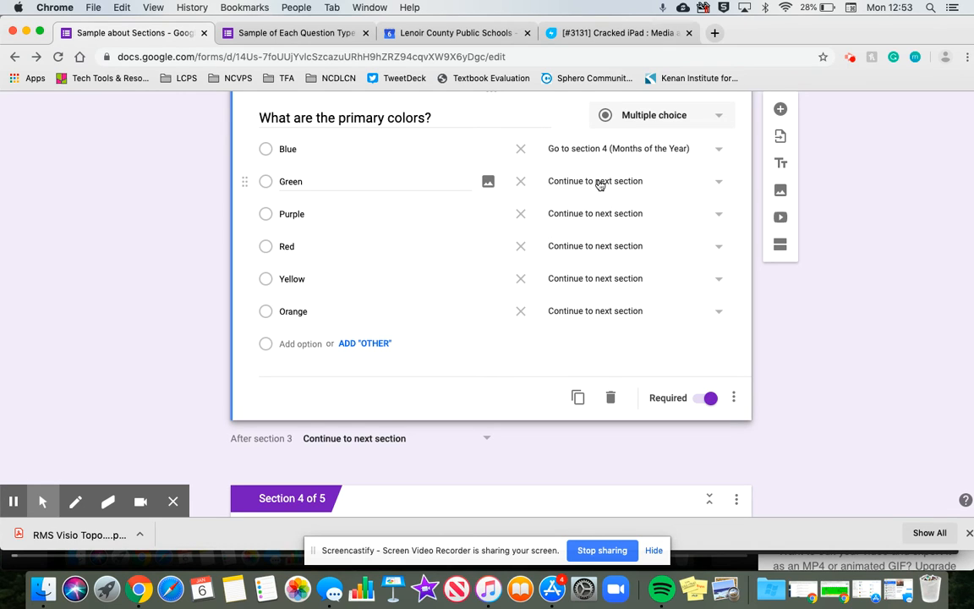
Remove the Orange, Yellow, Red and Purple answers from the primary colors question.
click(521, 311)
click(521, 279)
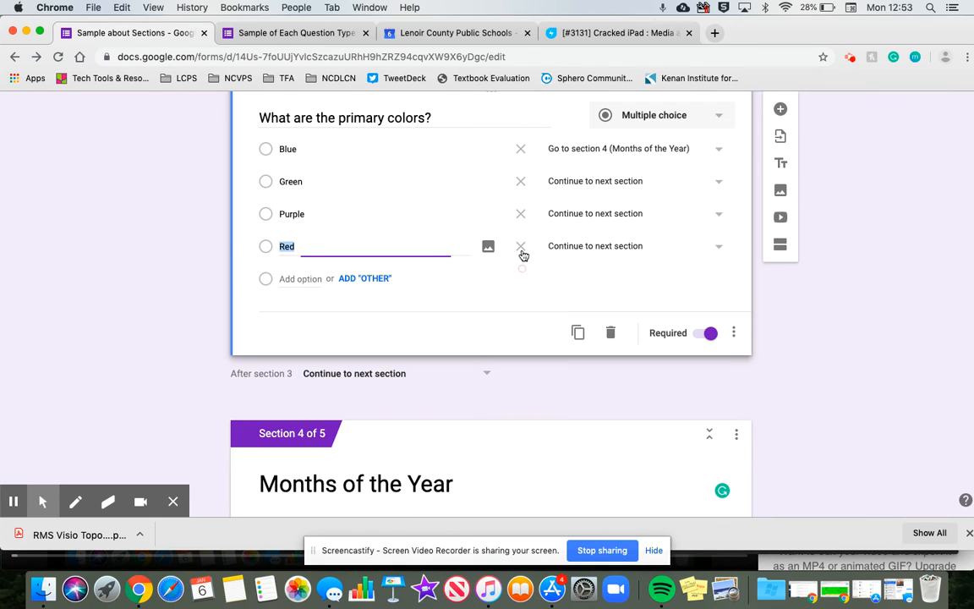
click(521, 246)
click(315, 148)
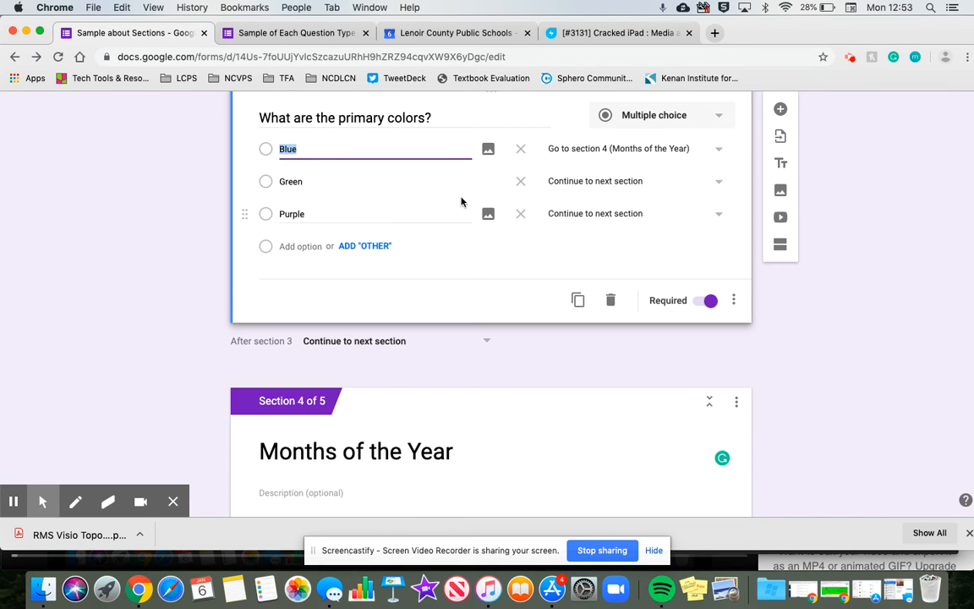
click(518, 214)
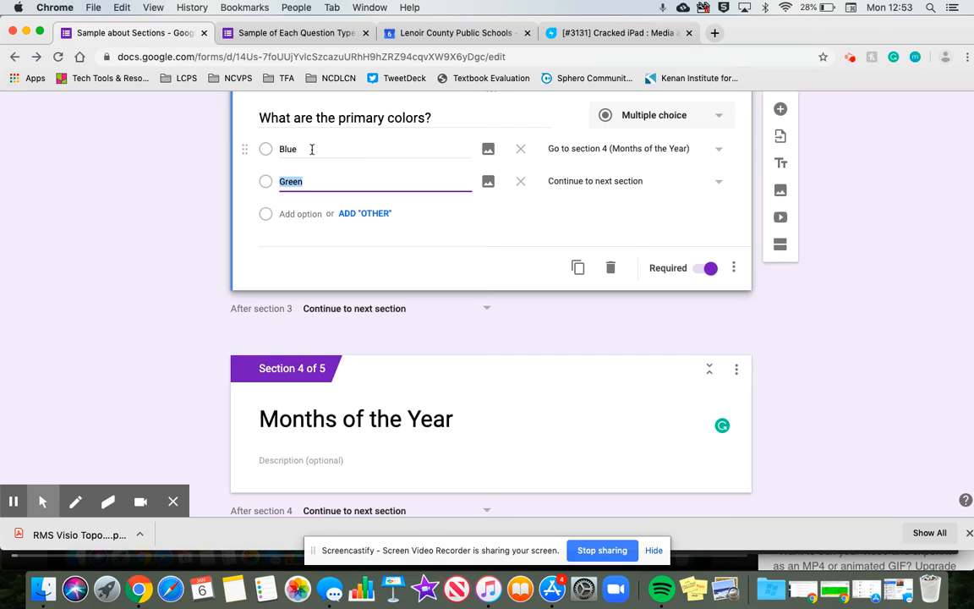
Change the two remaining primary colors answers to "Blue, Red, Yellow" and "Green, Purple, Orange".
click(312, 148)
click(312, 149)
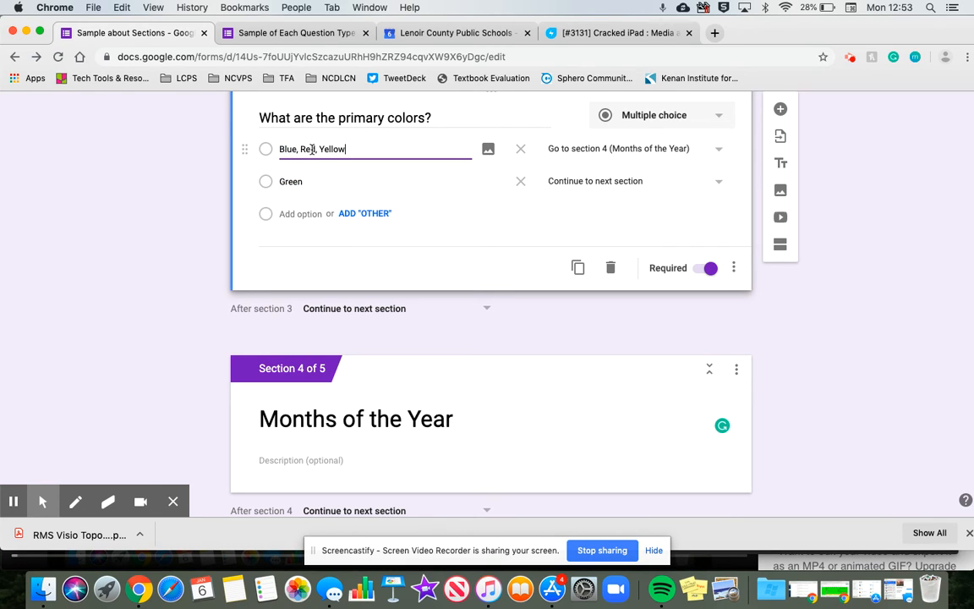
click(316, 179)
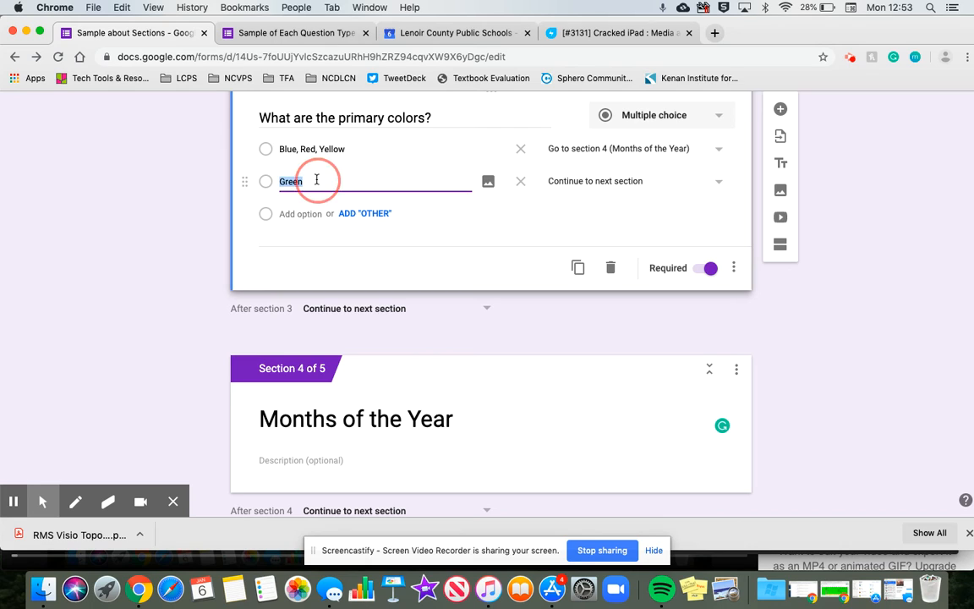
click(316, 179)
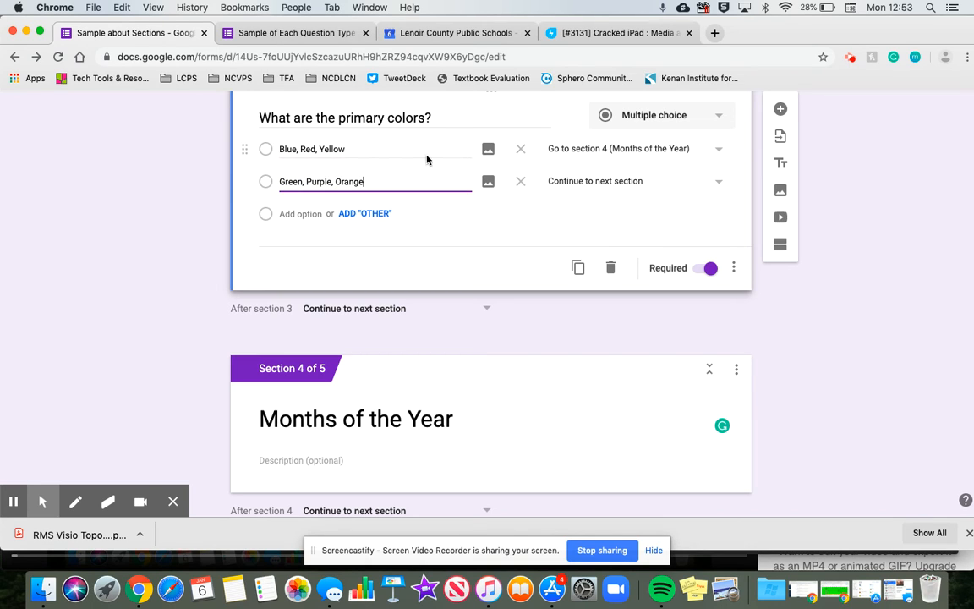
Set the "Green, Purple, Orange" answer of the primary colors question to submit the form.
click(622, 182)
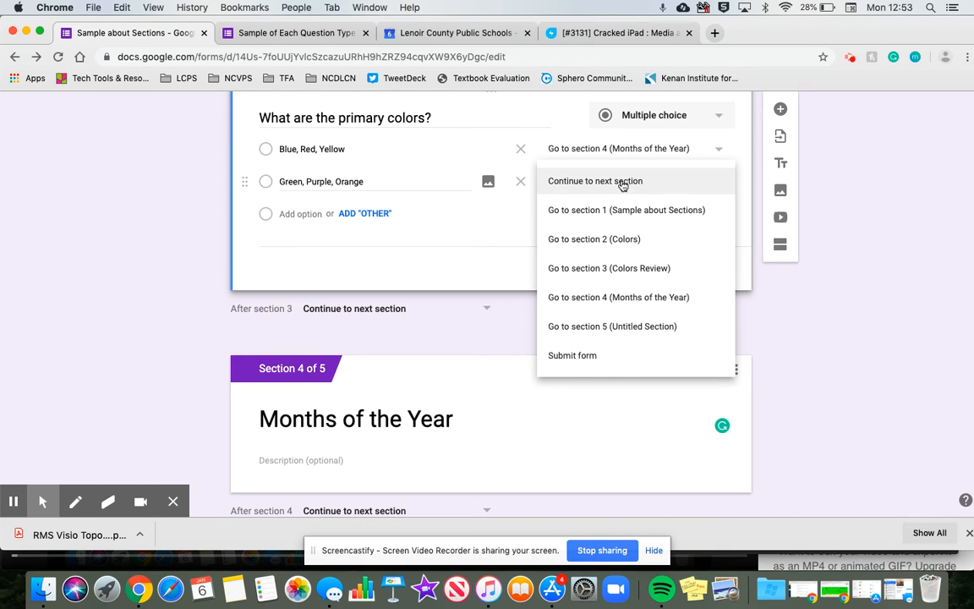
click(625, 356)
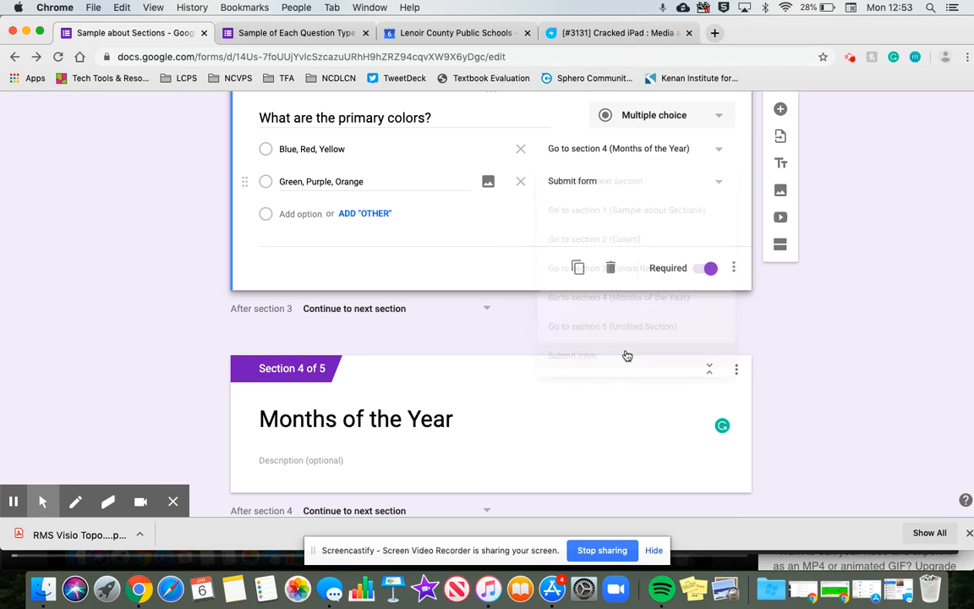
scroll(626, 355, up, 2)
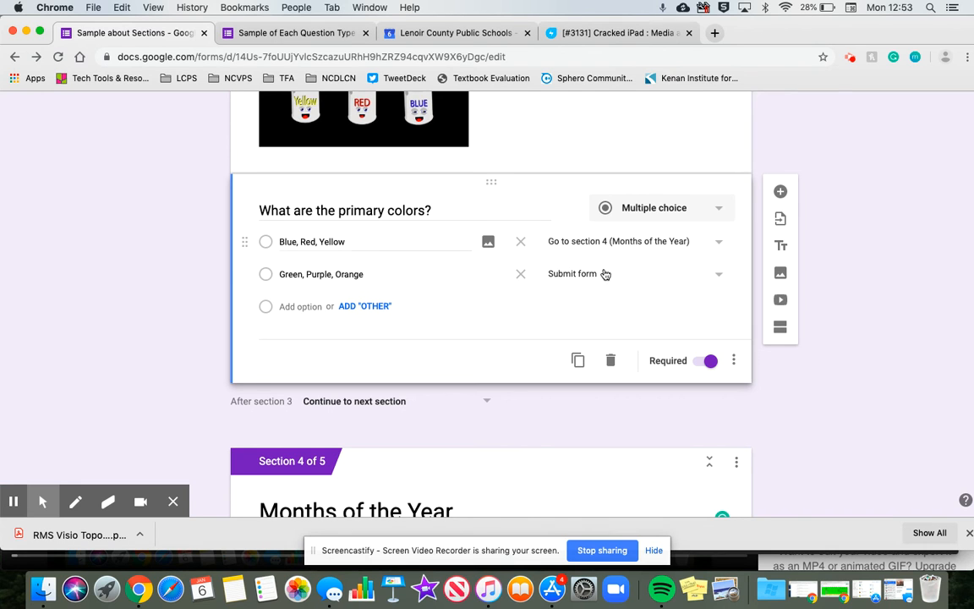
scroll(605, 274, up, 5)
scroll(544, 214, down, 4)
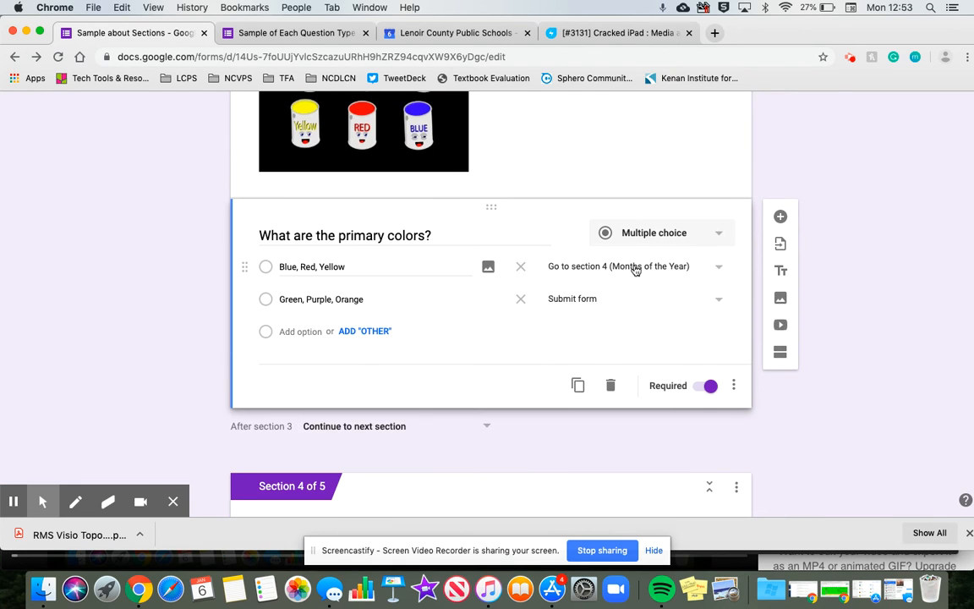
scroll(635, 267, down, 3)
scroll(616, 175, up, 7)
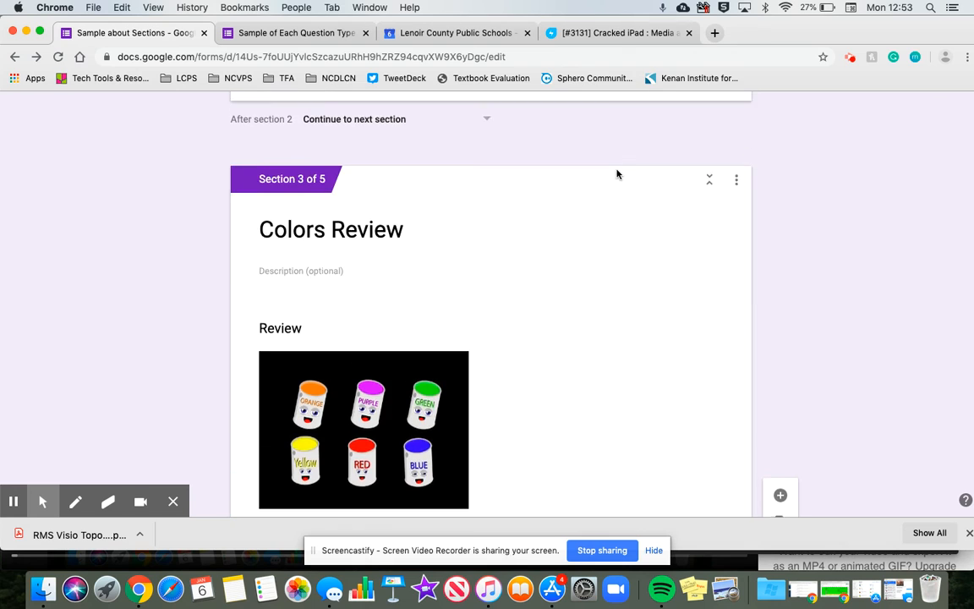
scroll(616, 175, down, 4)
Delete the untitled fifth section containing the "Which colors make Purple?" question.
scroll(617, 175, down, 15)
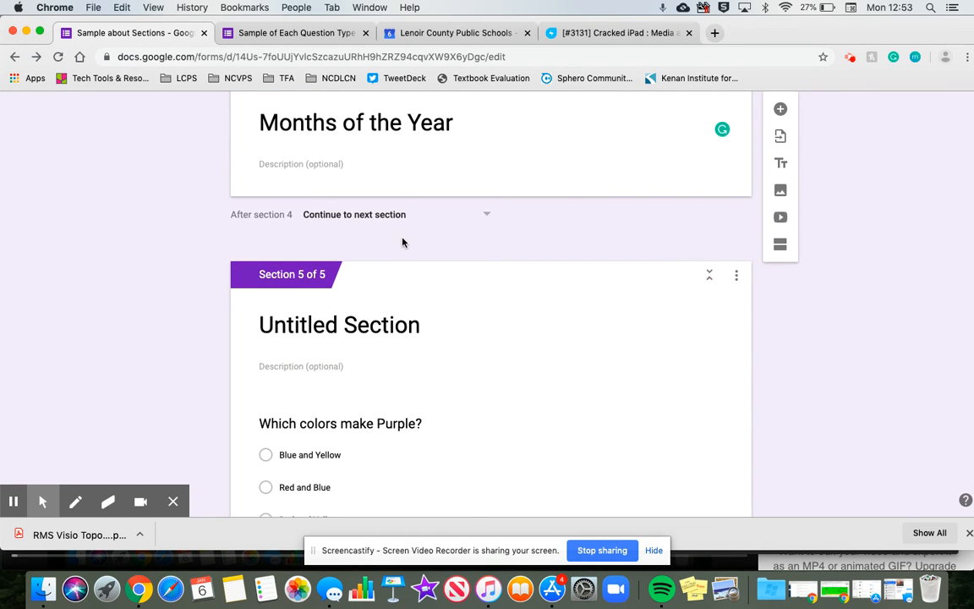
scroll(414, 219, down, 1)
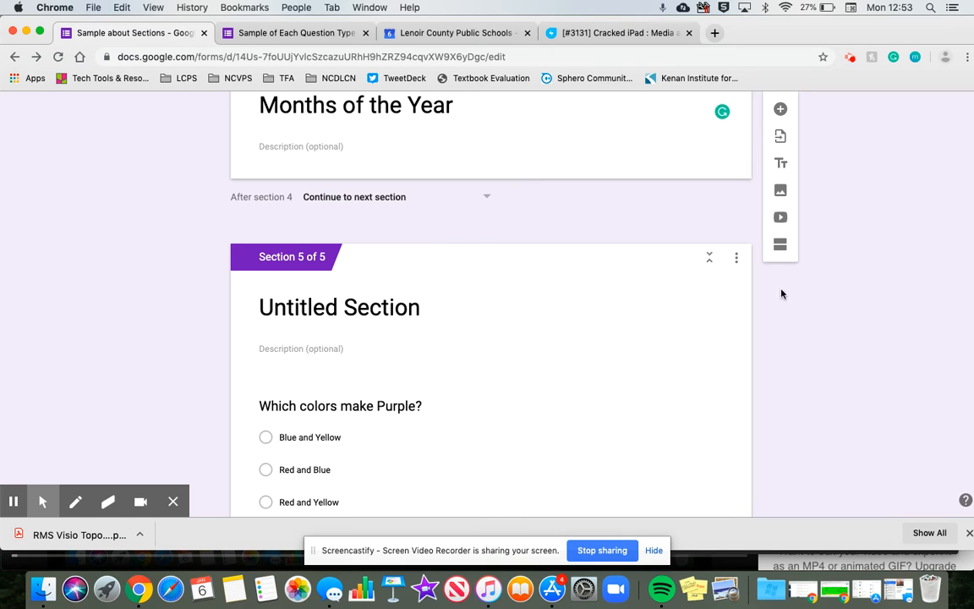
click(738, 260)
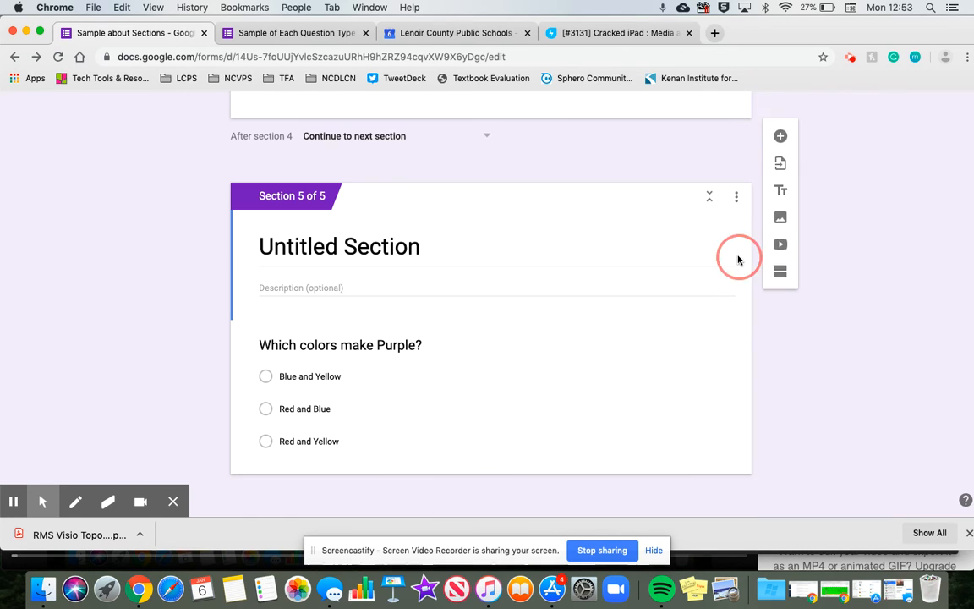
click(740, 196)
click(759, 292)
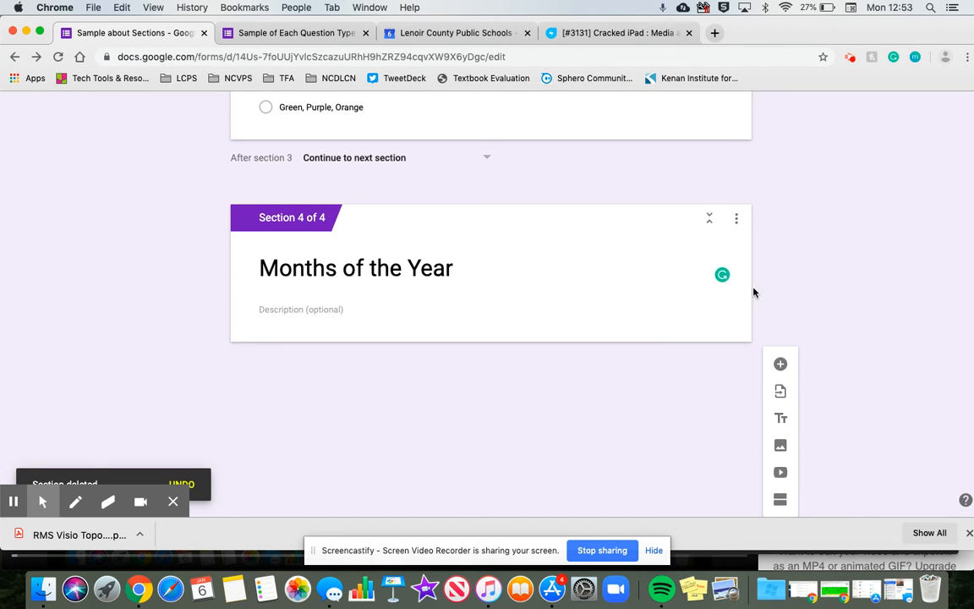
click(777, 365)
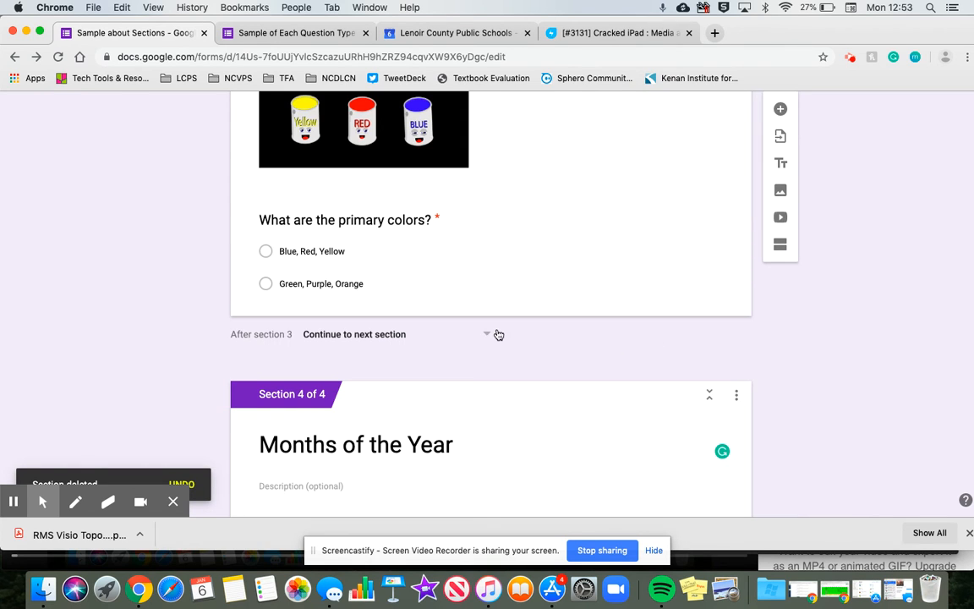
scroll(498, 333, down, 1)
scroll(640, 315, up, 6)
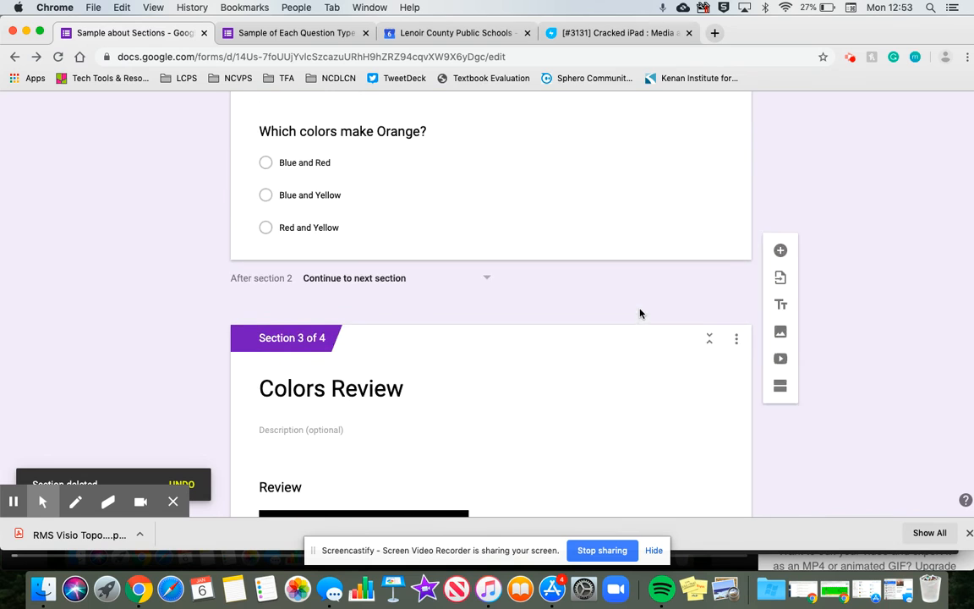
scroll(640, 313, down, 3)
scroll(640, 314, down, 2)
scroll(640, 311, up, 8)
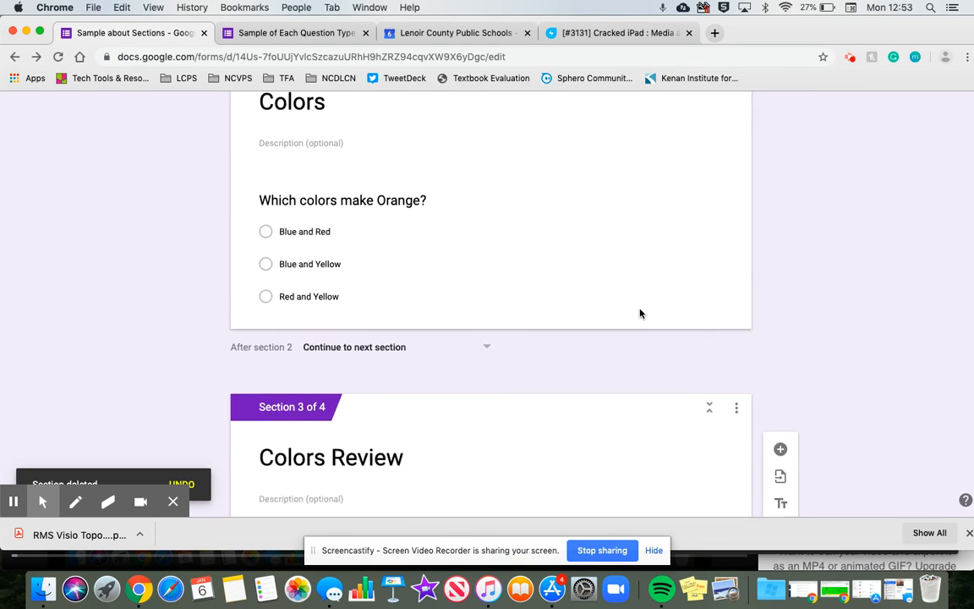
scroll(640, 312, up, 6)
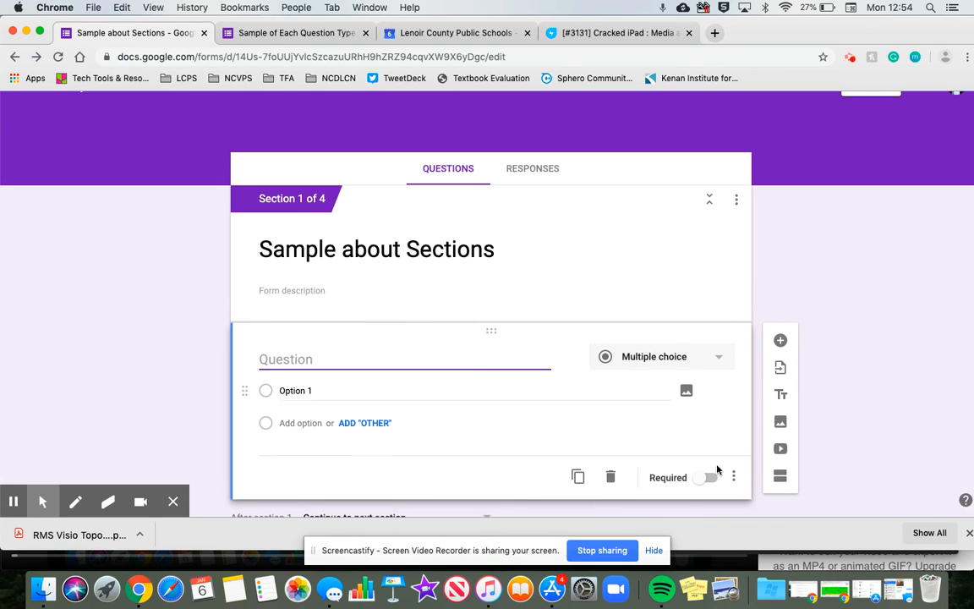
click(732, 478)
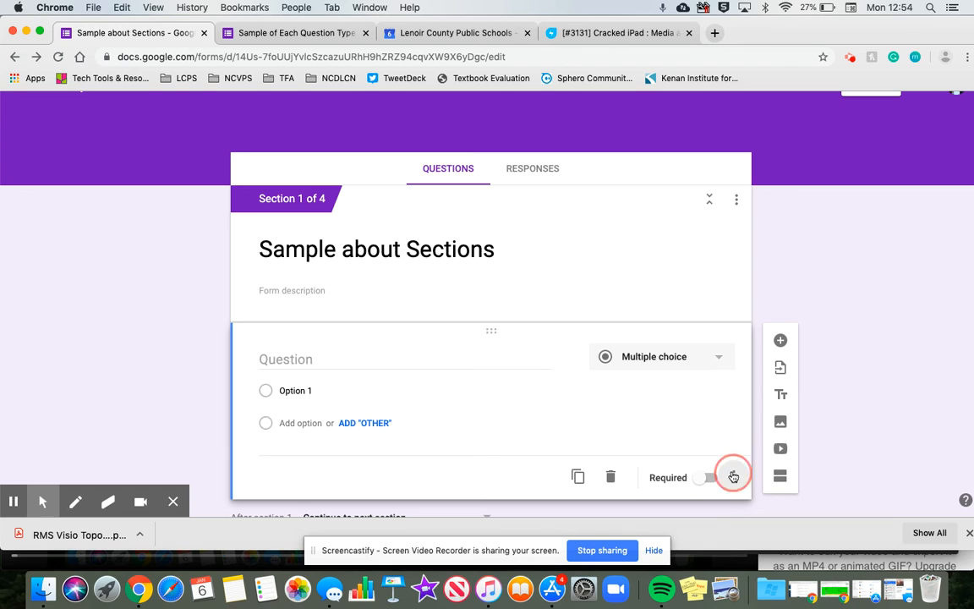
click(610, 479)
click(611, 479)
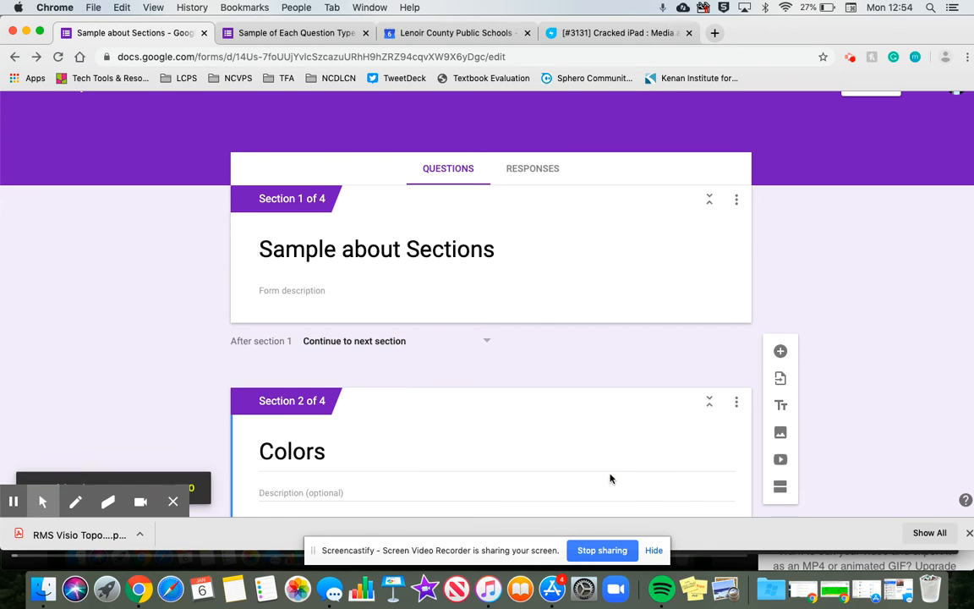
Add the question "Which of the following Months only have 30 days?" to the Months of the Year section.
scroll(641, 516, down, 5)
scroll(642, 518, down, 4)
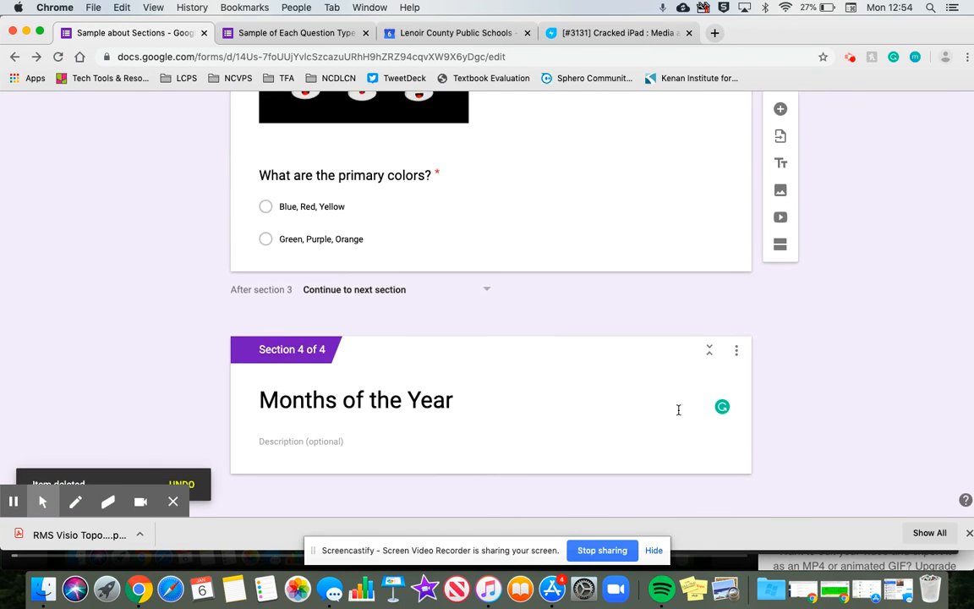
click(680, 424)
click(781, 354)
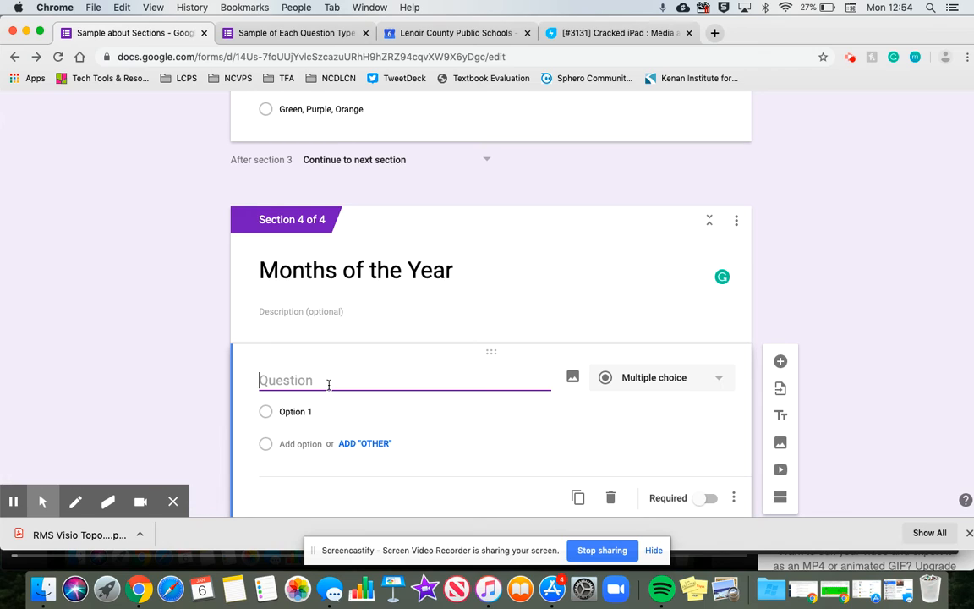
text(Which of the foll)
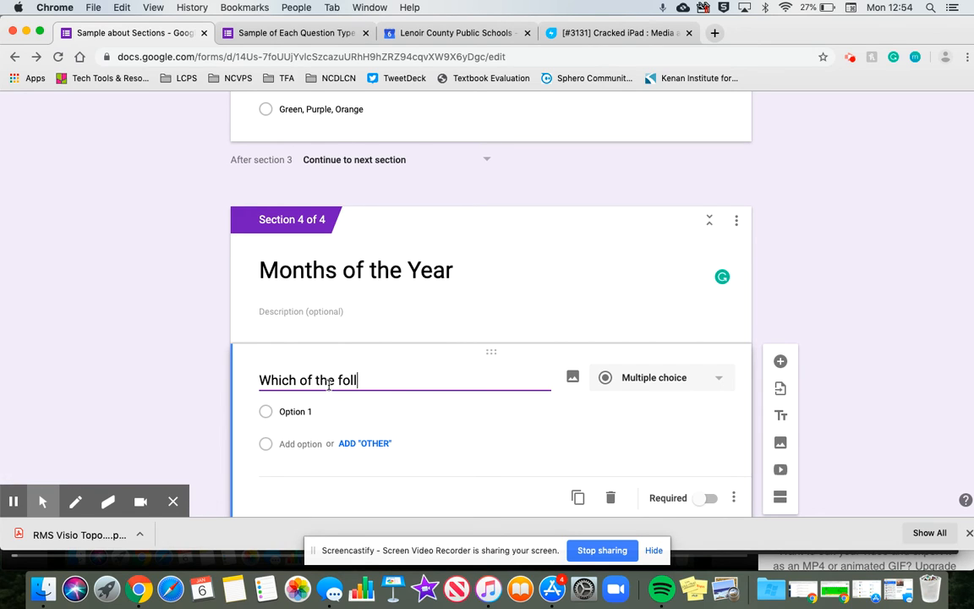
text(owing Months)
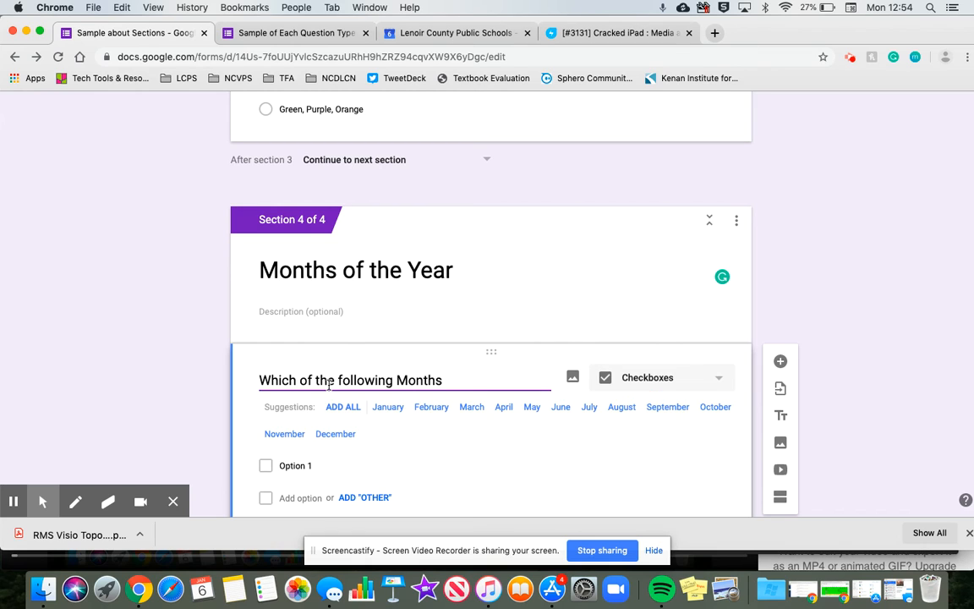
text( only have 30 days)
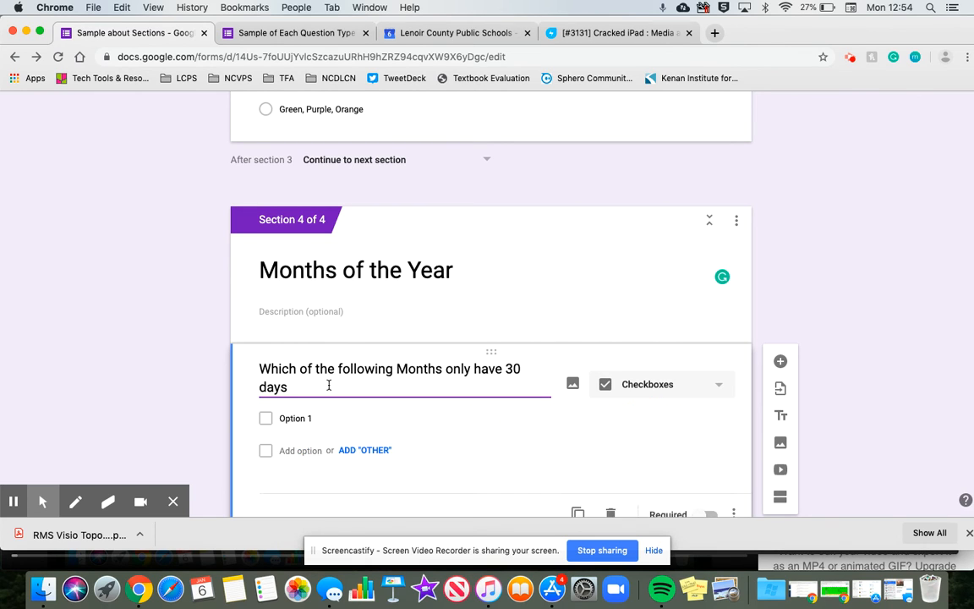
text(?)
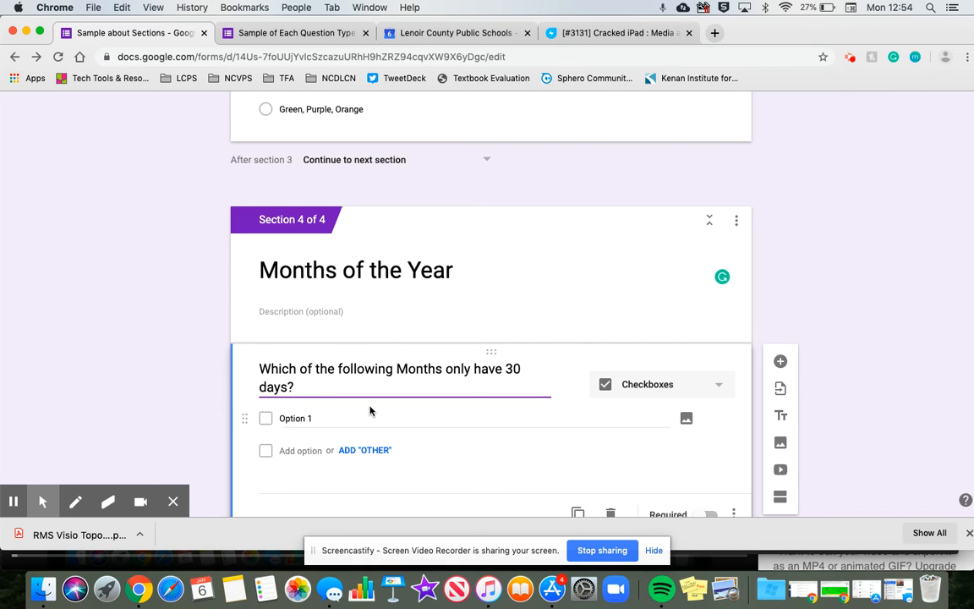
Add all months from January to December as answers to the 30 days question and make it multiple choice.
click(319, 416)
key(BackSpace)
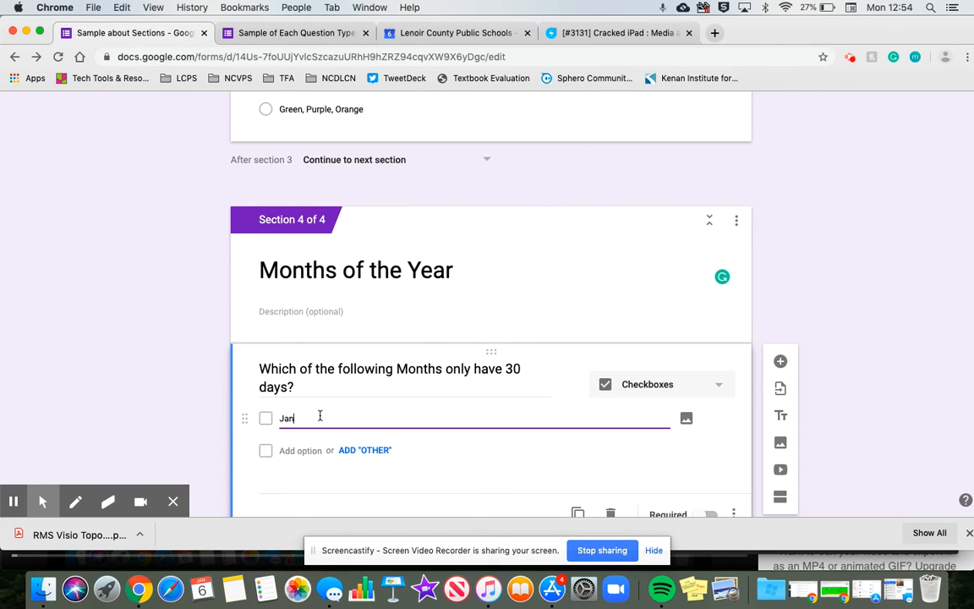
click(304, 457)
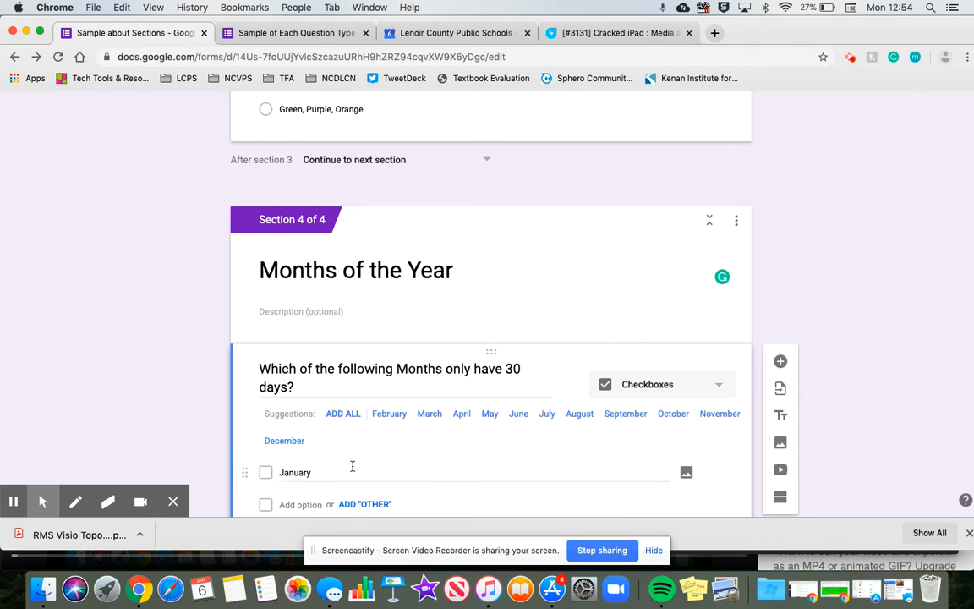
click(347, 414)
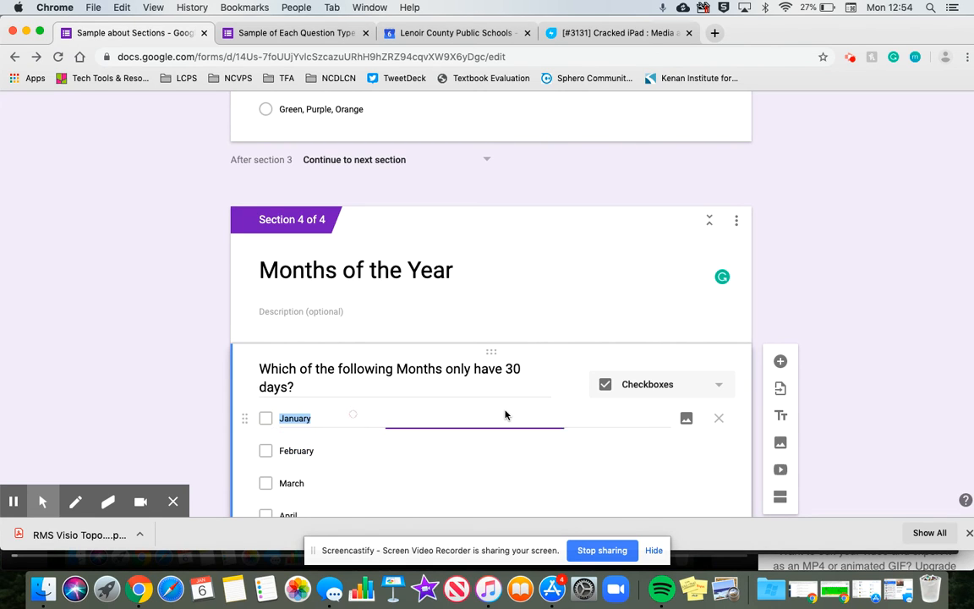
scroll(506, 414, down, 3)
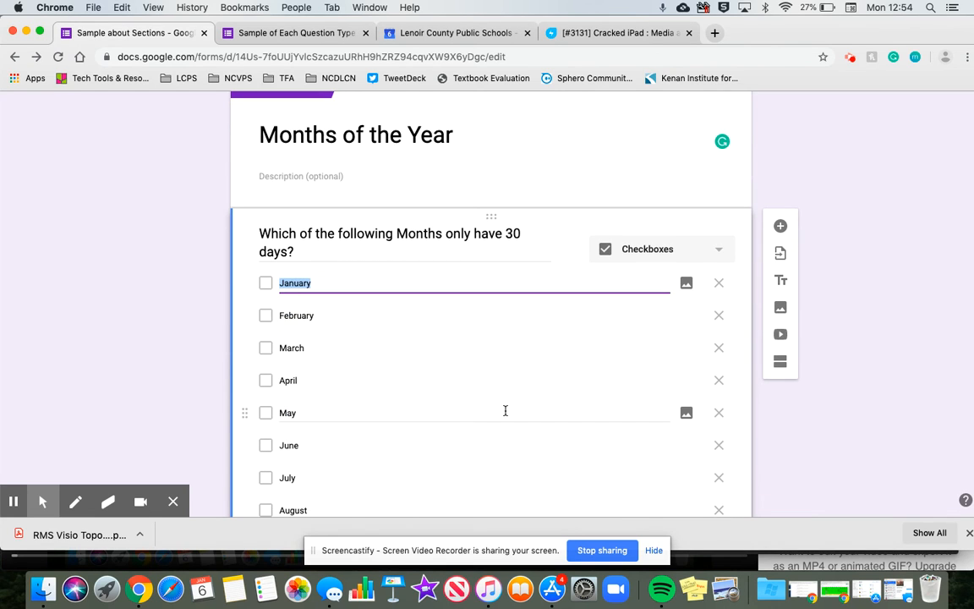
scroll(505, 411, down, 2)
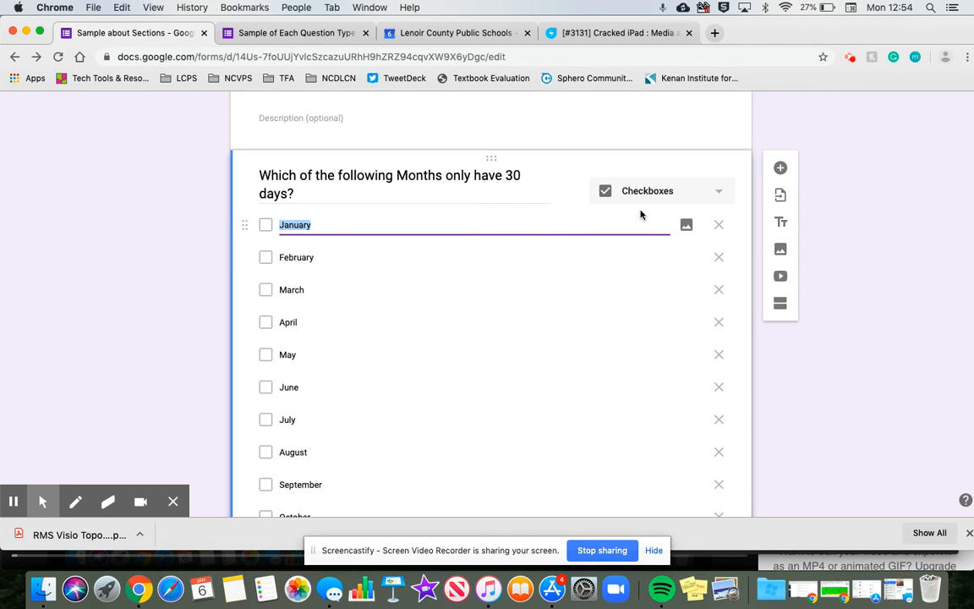
click(673, 200)
click(666, 196)
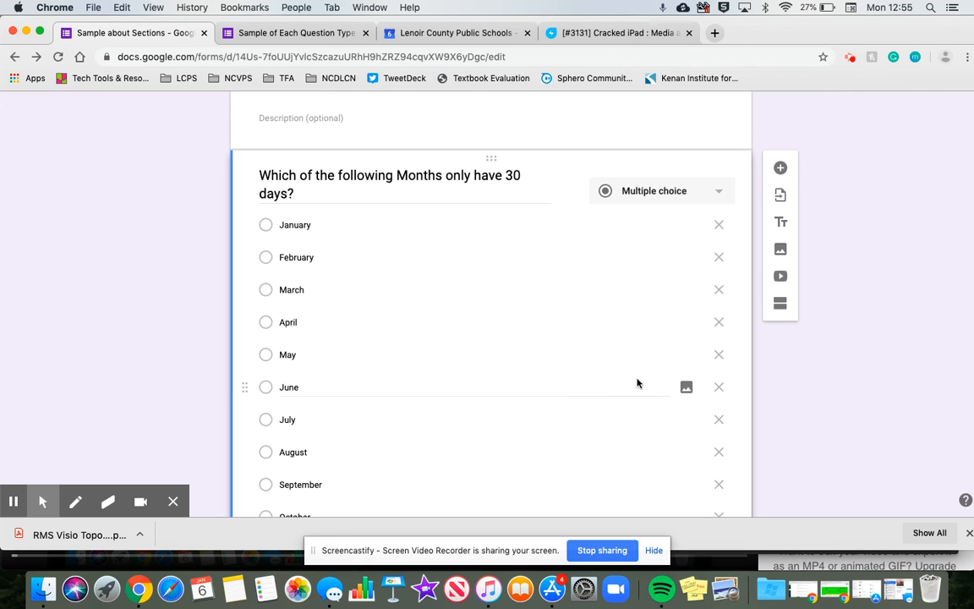
Remove the June to December answers from the 30 days question and enable going to a section based on answer.
click(720, 390)
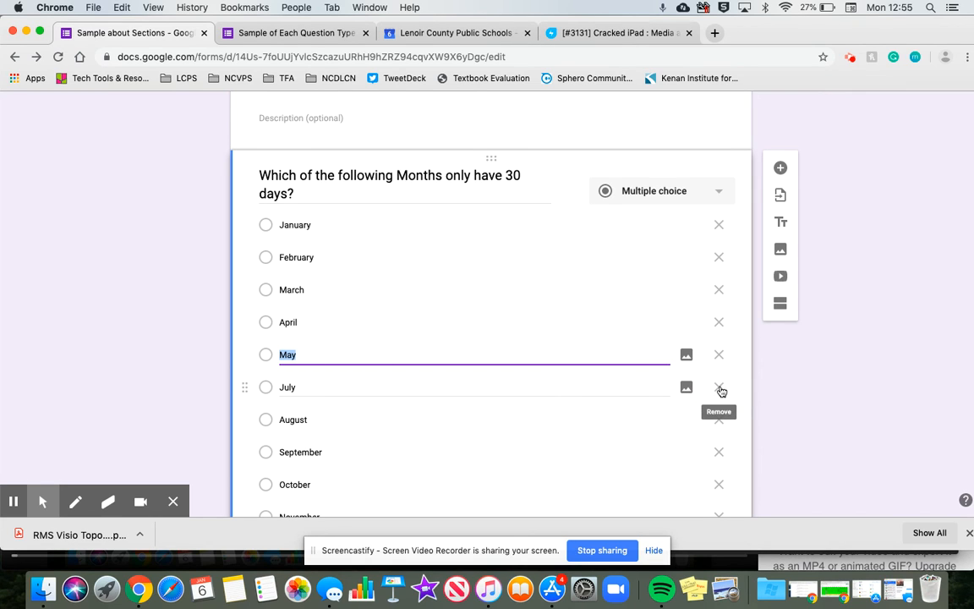
click(720, 390)
click(719, 390)
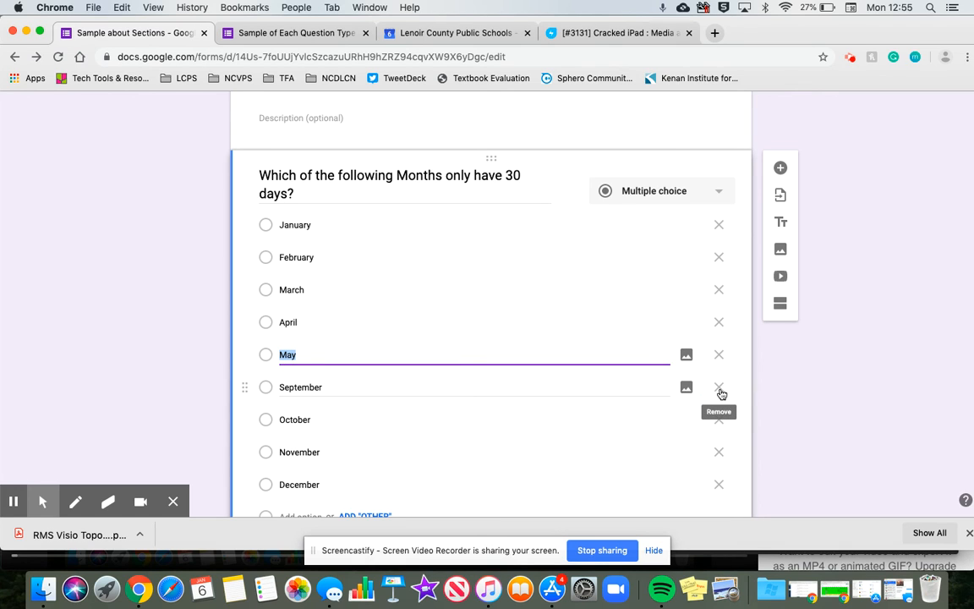
click(720, 390)
click(720, 389)
click(720, 390)
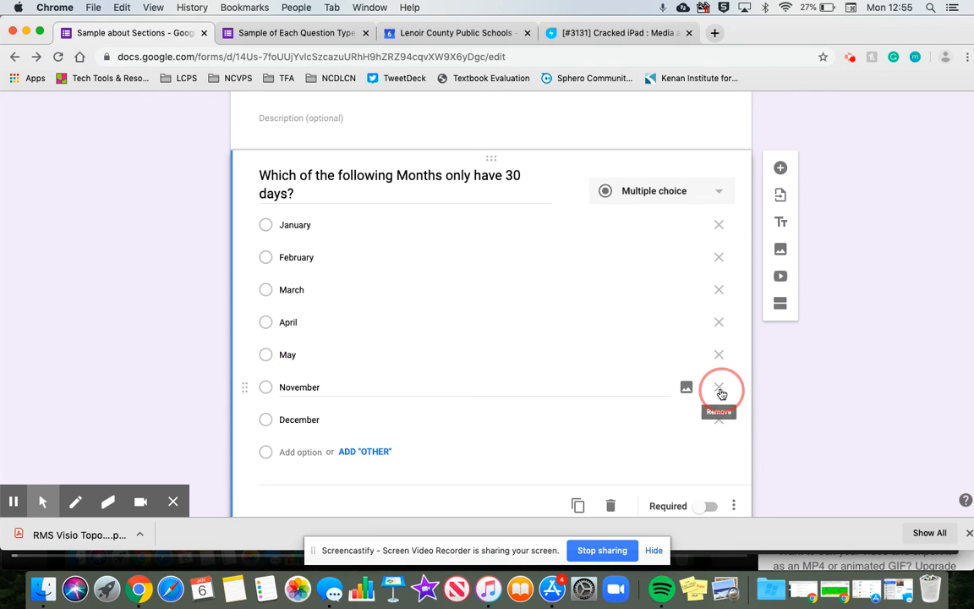
click(719, 390)
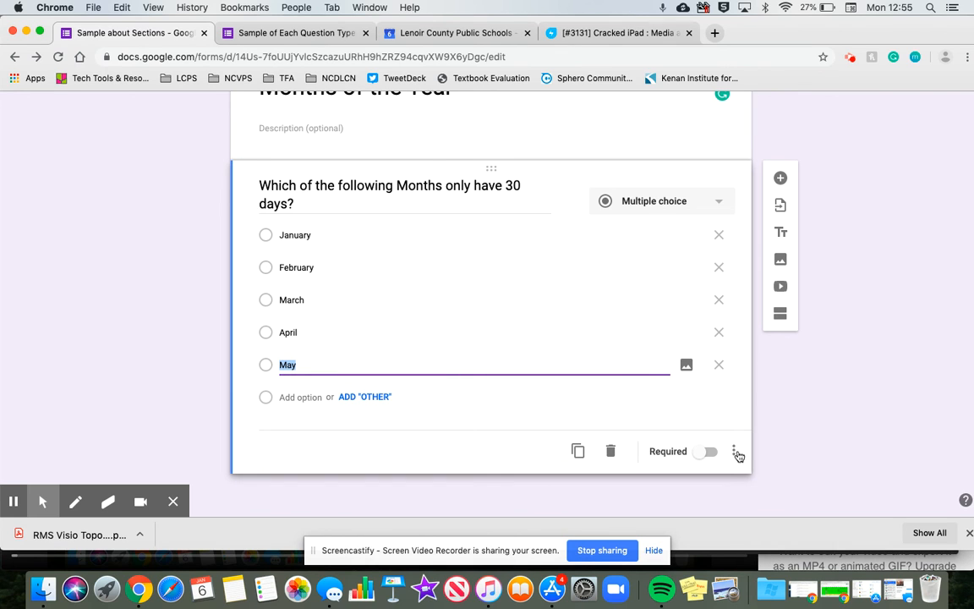
click(735, 452)
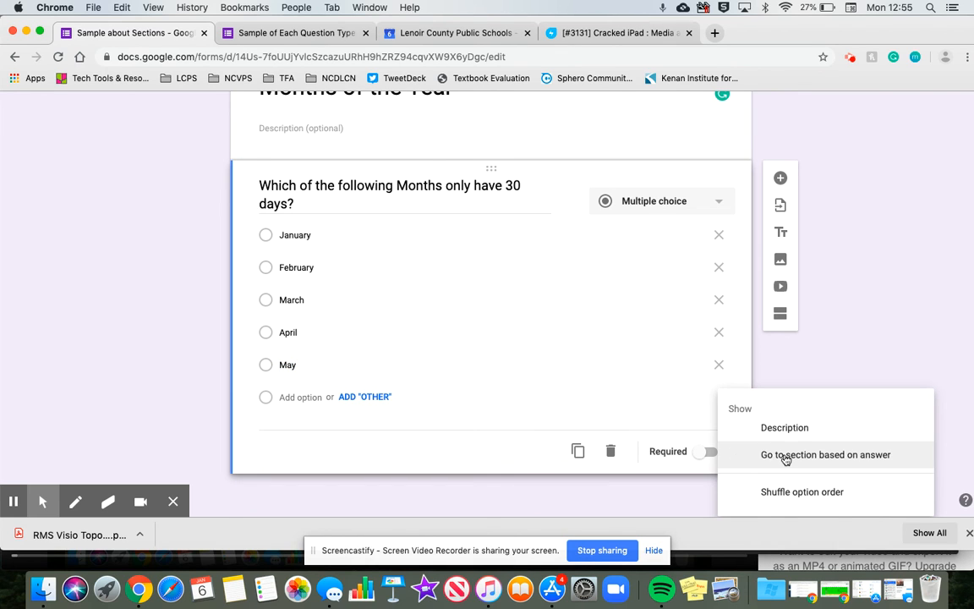
click(780, 456)
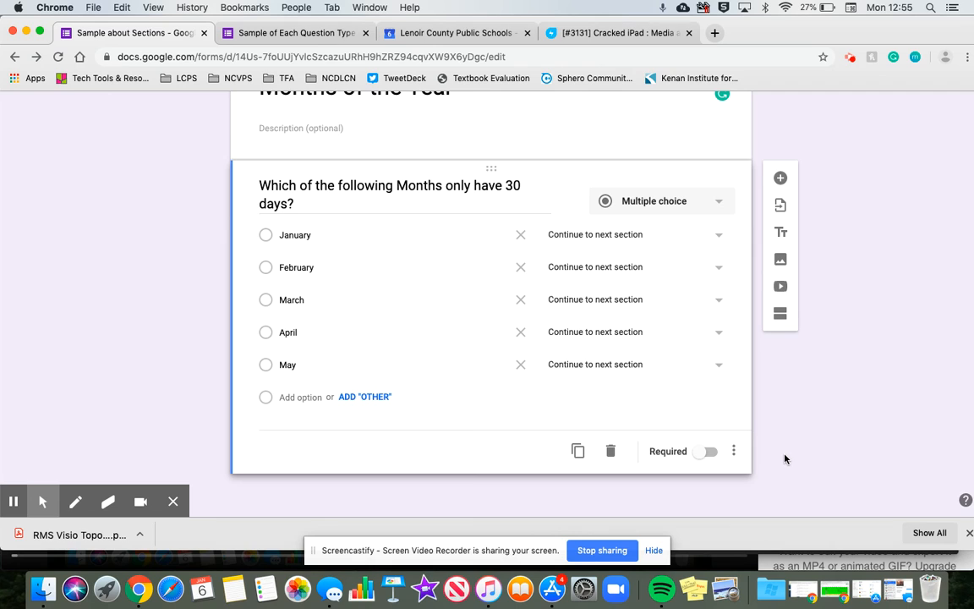
Add a new section after Months of the Year and title it "Months of the Year Review".
click(781, 317)
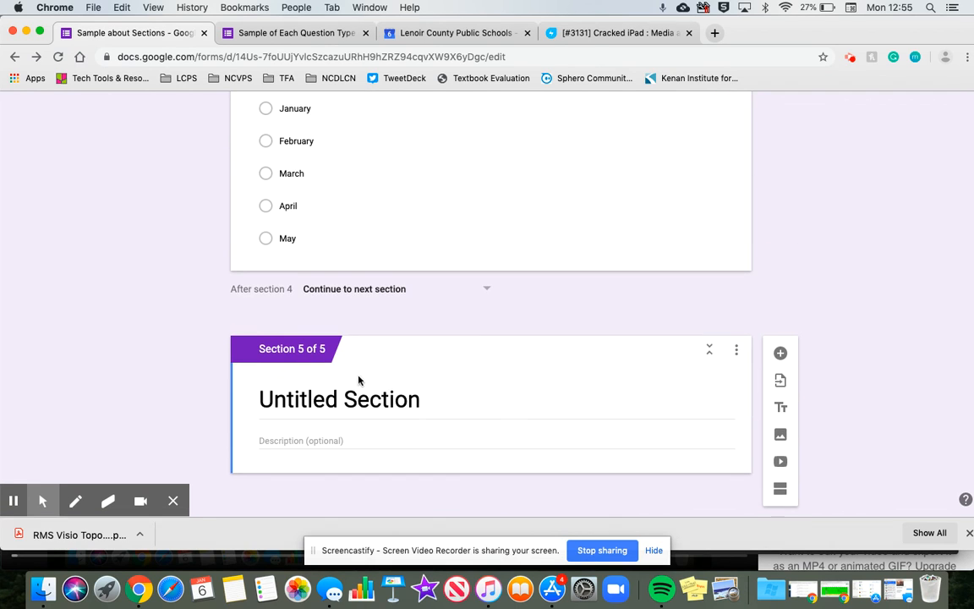
key(BackSpace)
text(Mont)
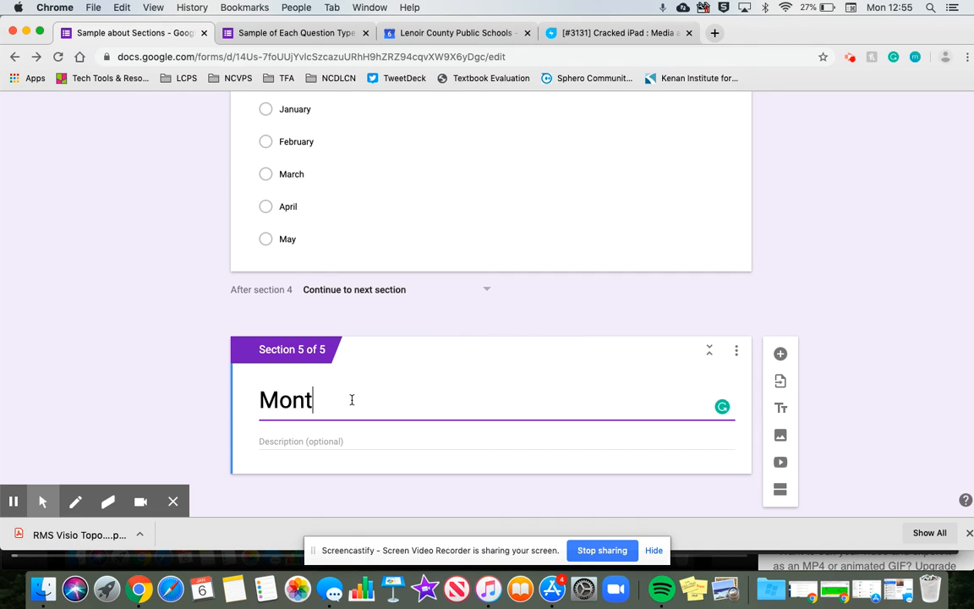
text(hs of the Year Review)
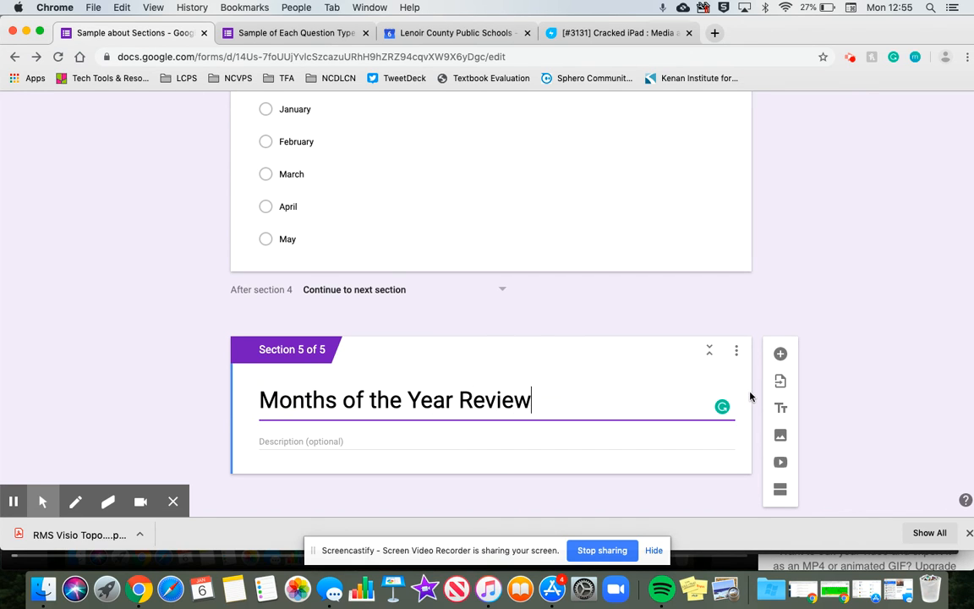
Search YouTube for a "Lengths of the Months of the Year" video for the Months of the Year Review section.
click(781, 434)
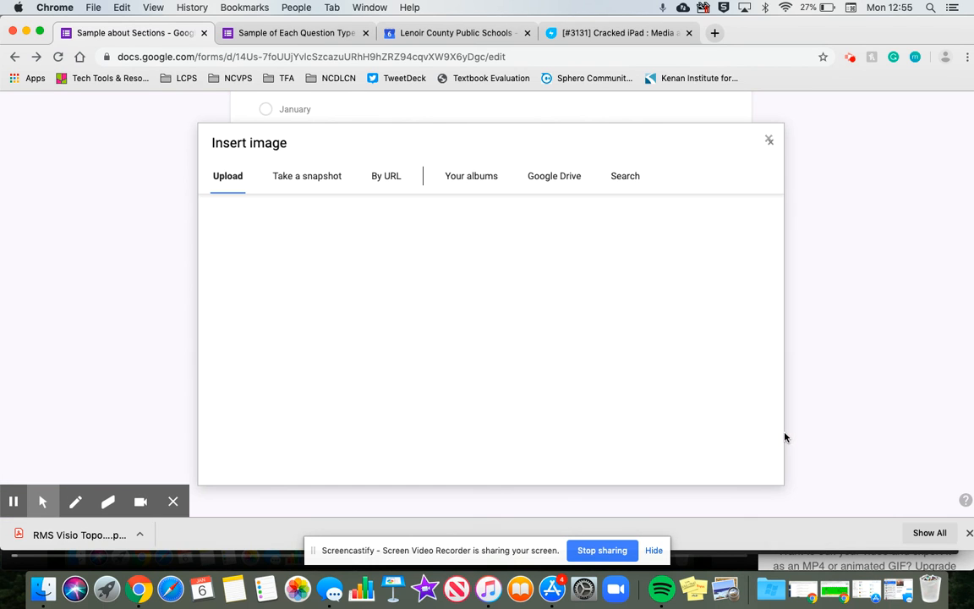
click(770, 142)
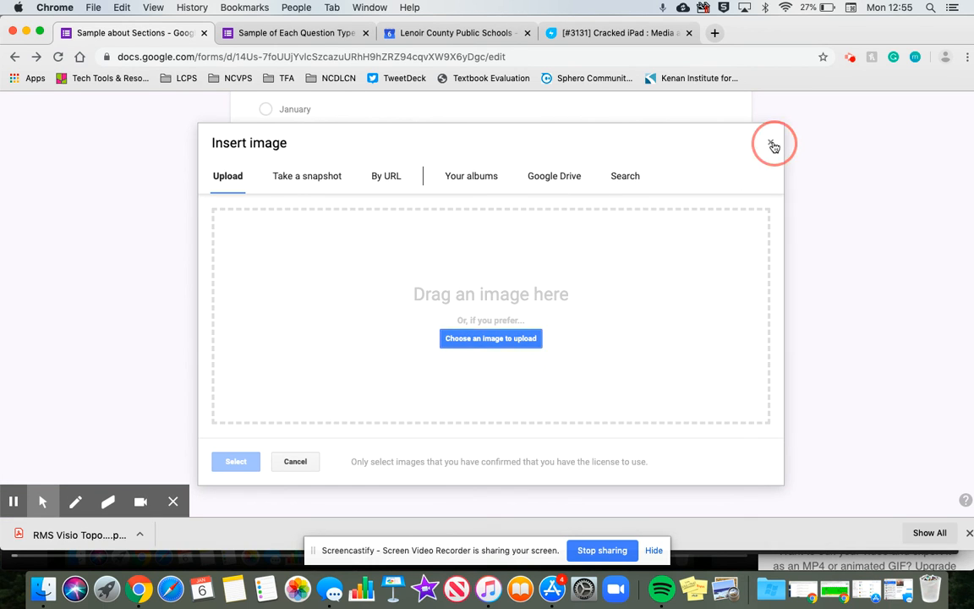
click(782, 464)
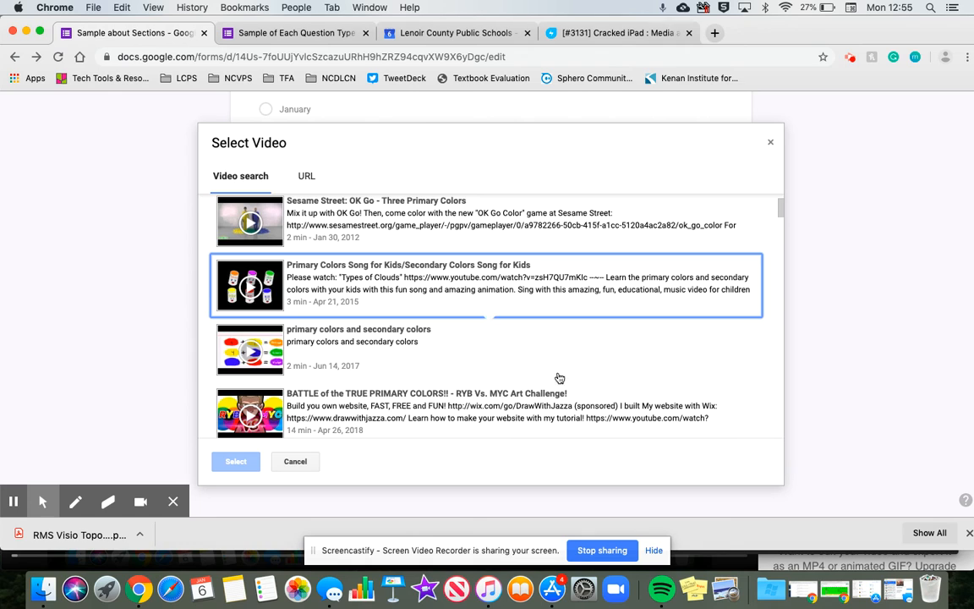
scroll(303, 240, up, 3)
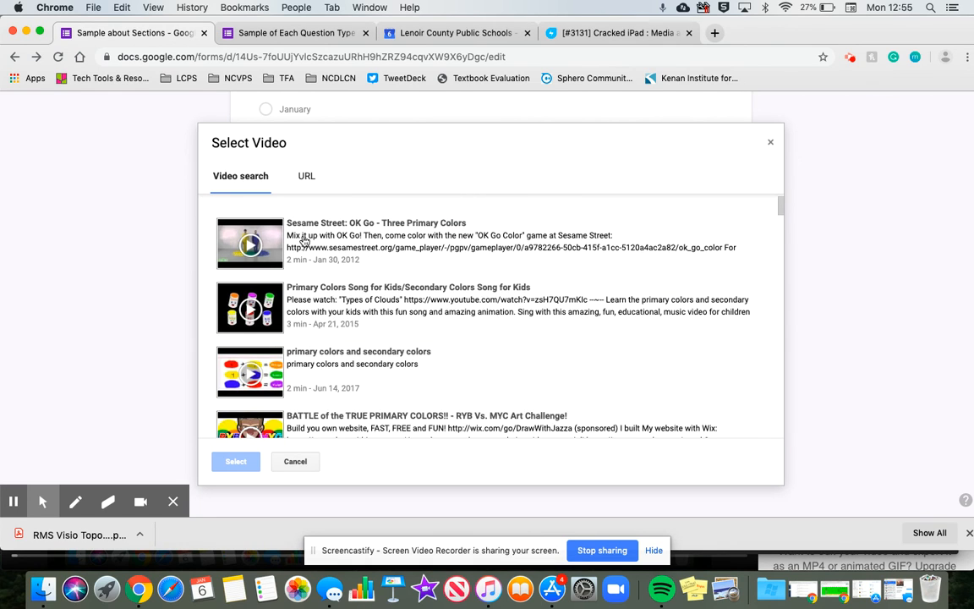
drag(335, 218, 258, 216)
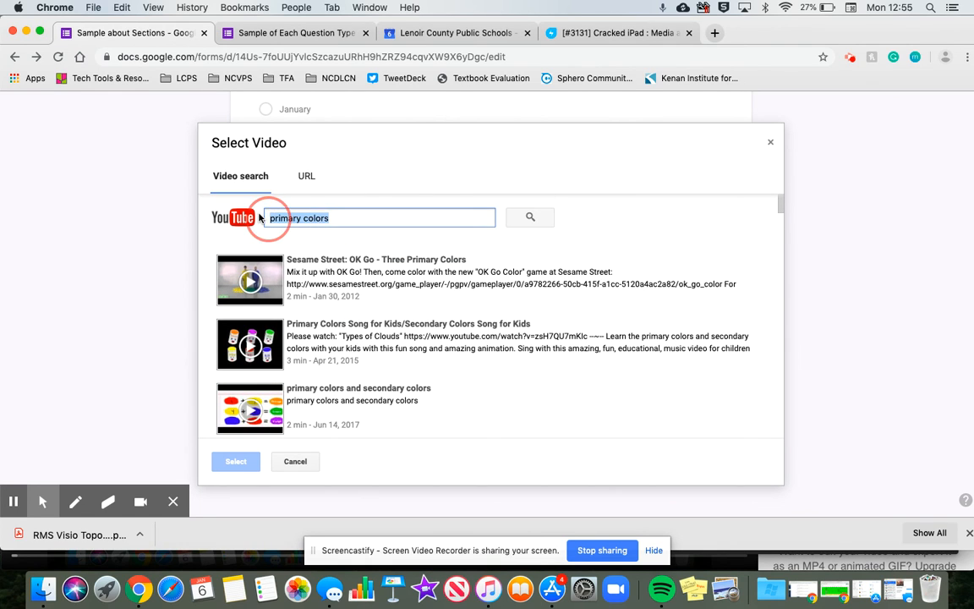
key(BackSpace)
text(Mo)
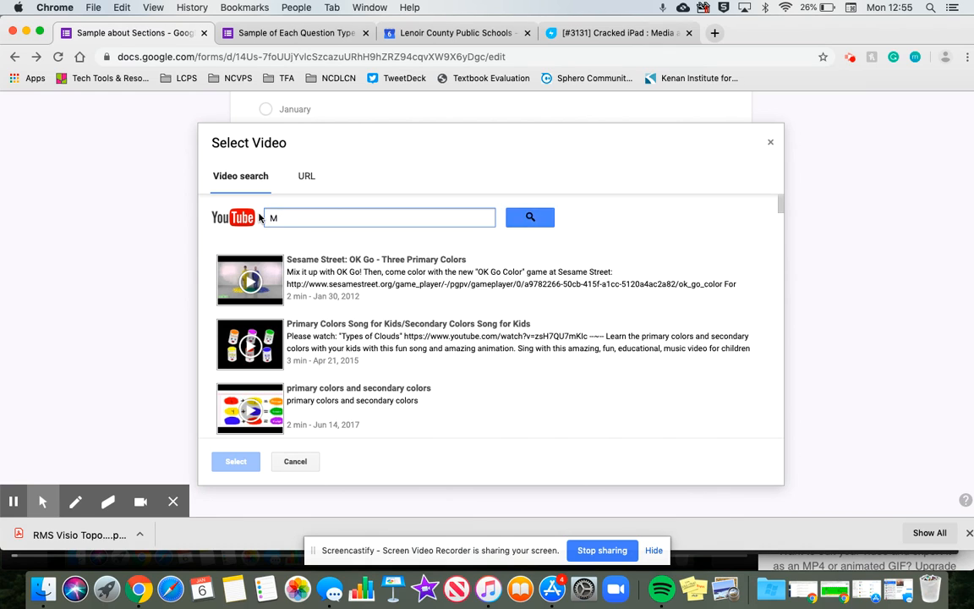
key(BackSpace)
text(Lengths of the Months of the )
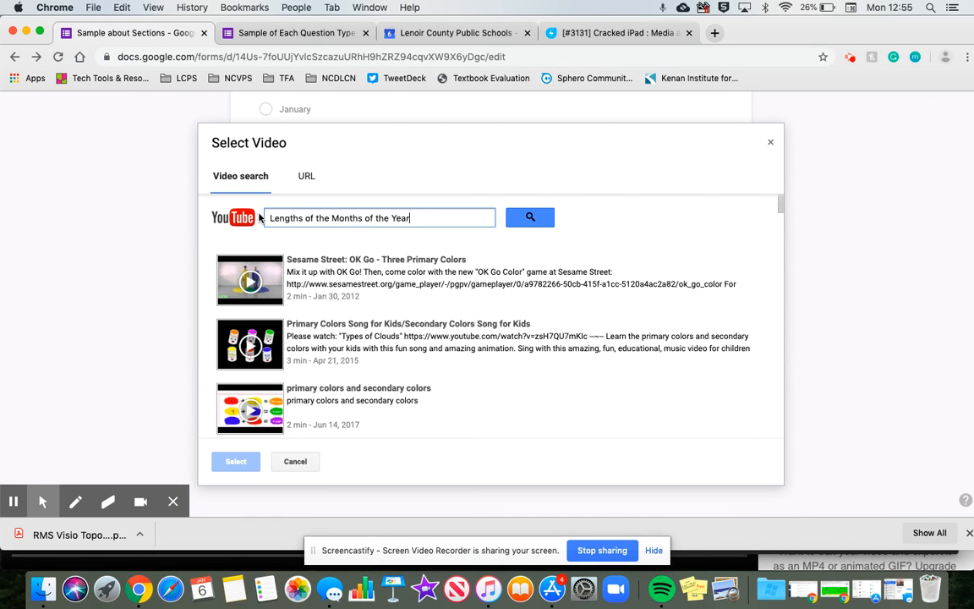
text(Year)
key(Return)
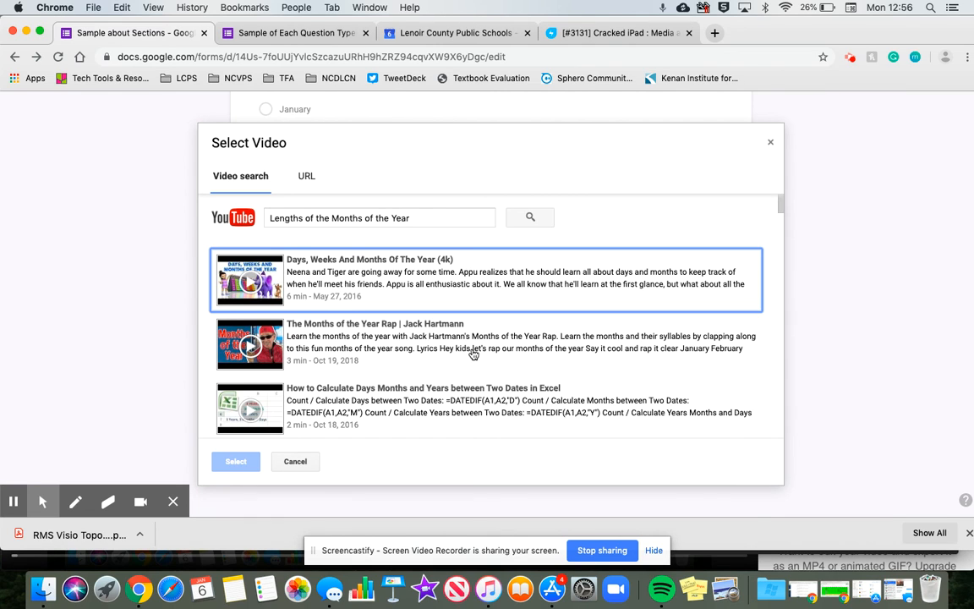
Insert The Months of the Year Rap video into the Months of the Year Review section and add a new question below it.
click(461, 317)
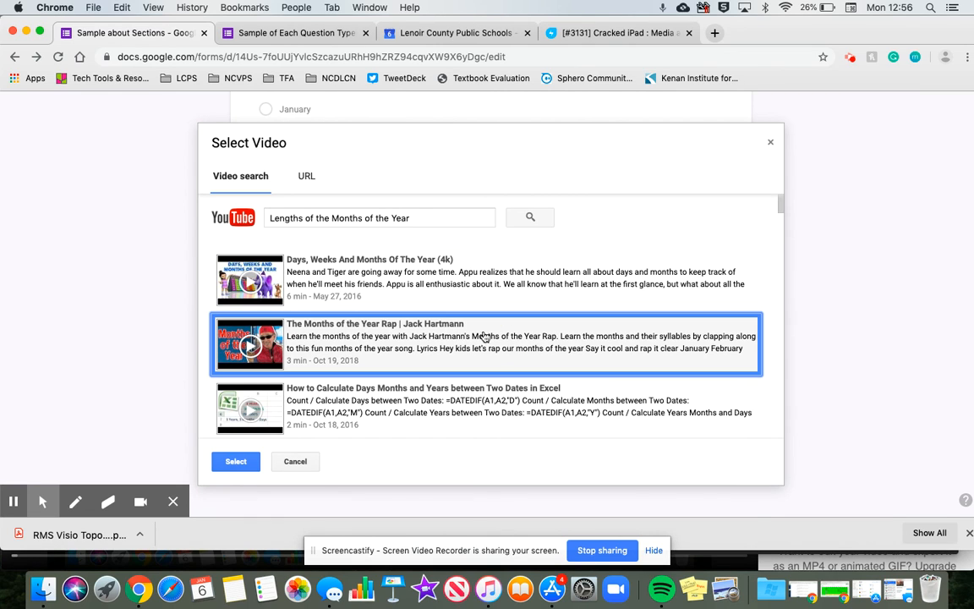
click(236, 462)
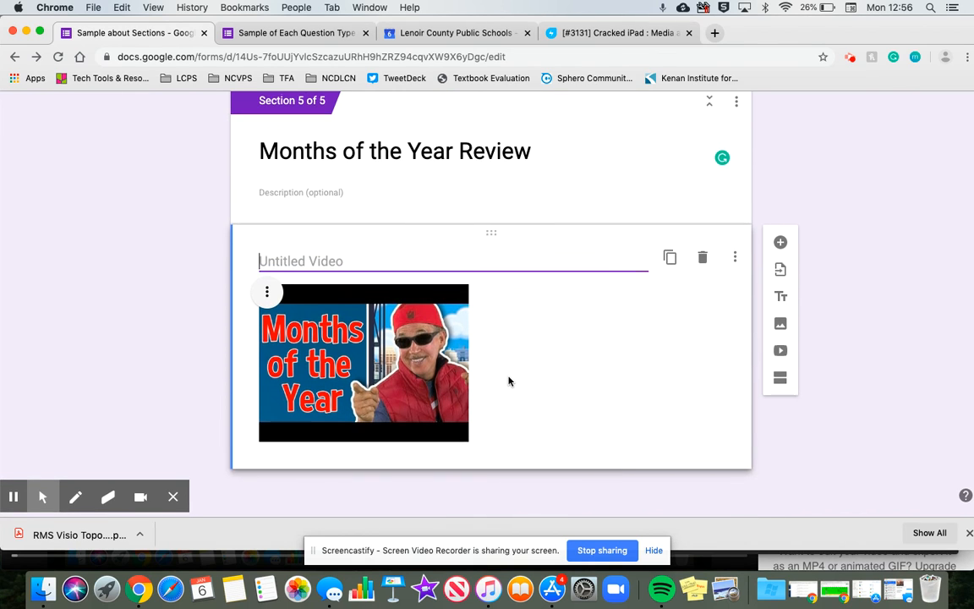
click(780, 246)
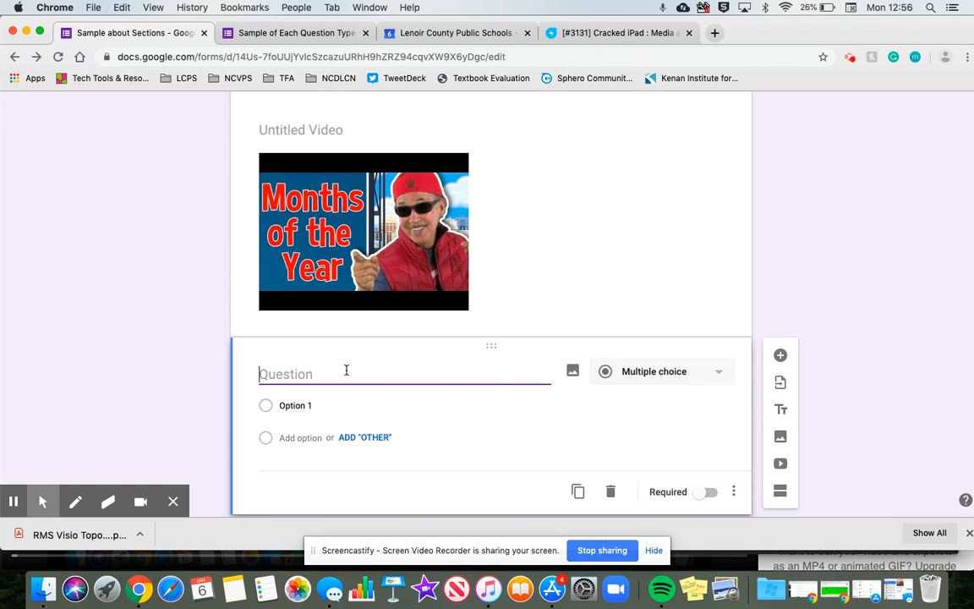
Title the new review question "Which of the following months has 30 days?".
text(Which month has)
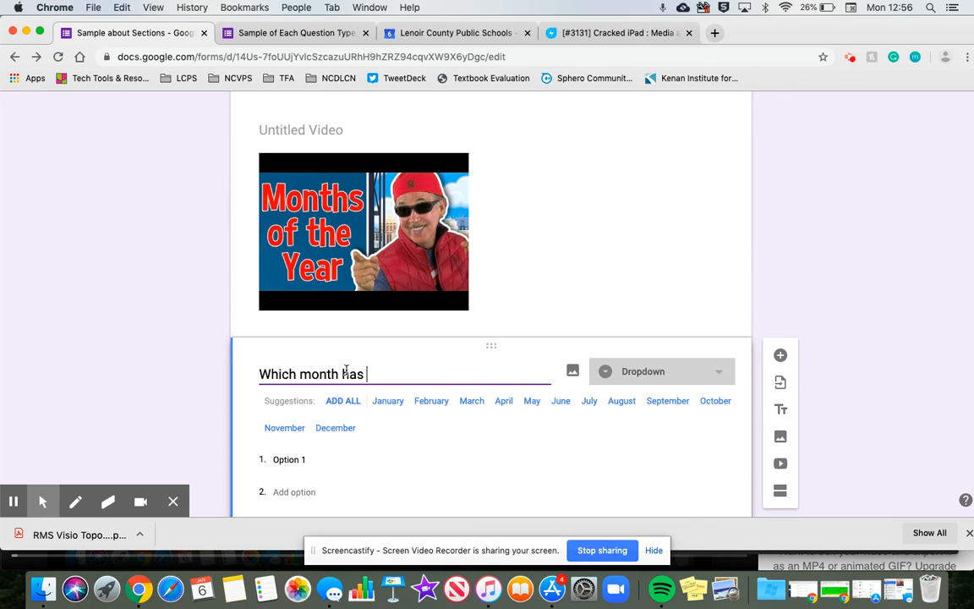
key(BackSpace)
key(BackSpace)
key(BackSpace)
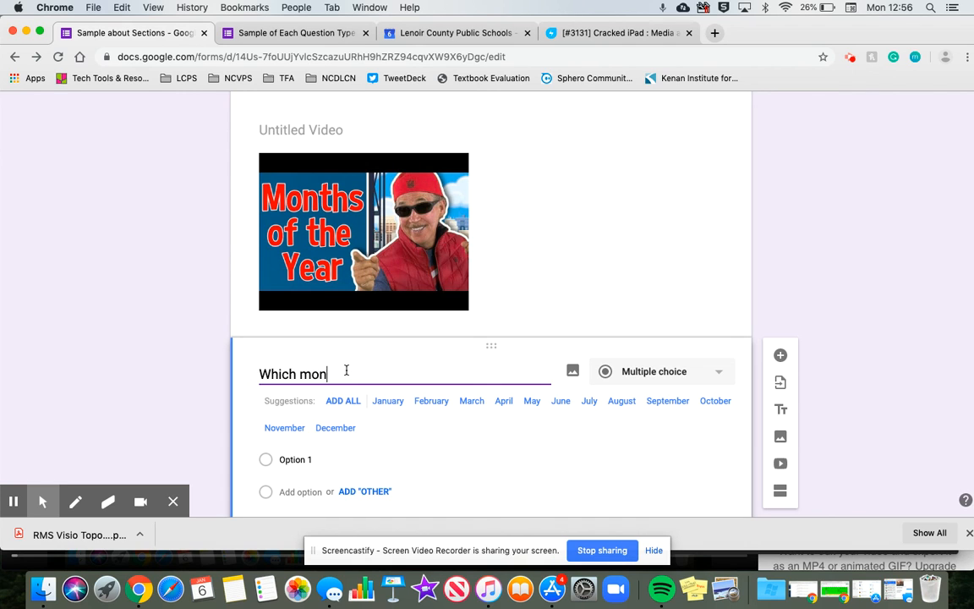
key(BackSpace)
key(BackSpace)
key(BackSpace)
text(of the )
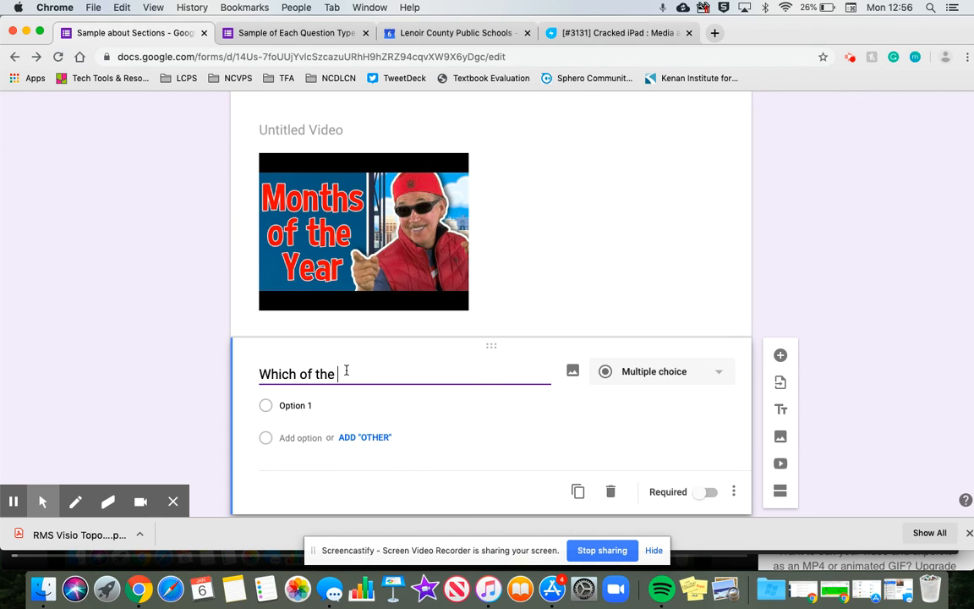
text(following months)
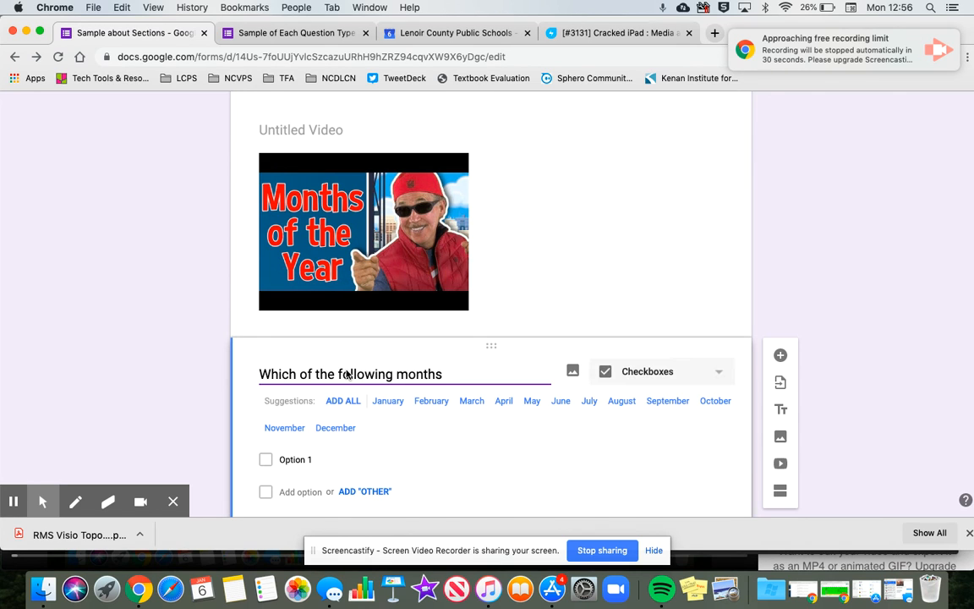
text( has )
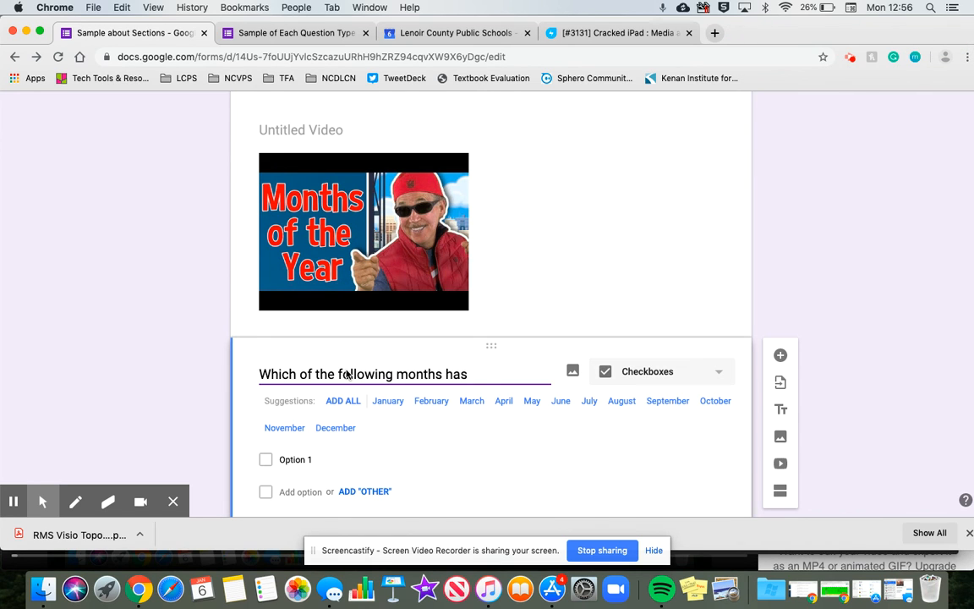
text(30 days?)
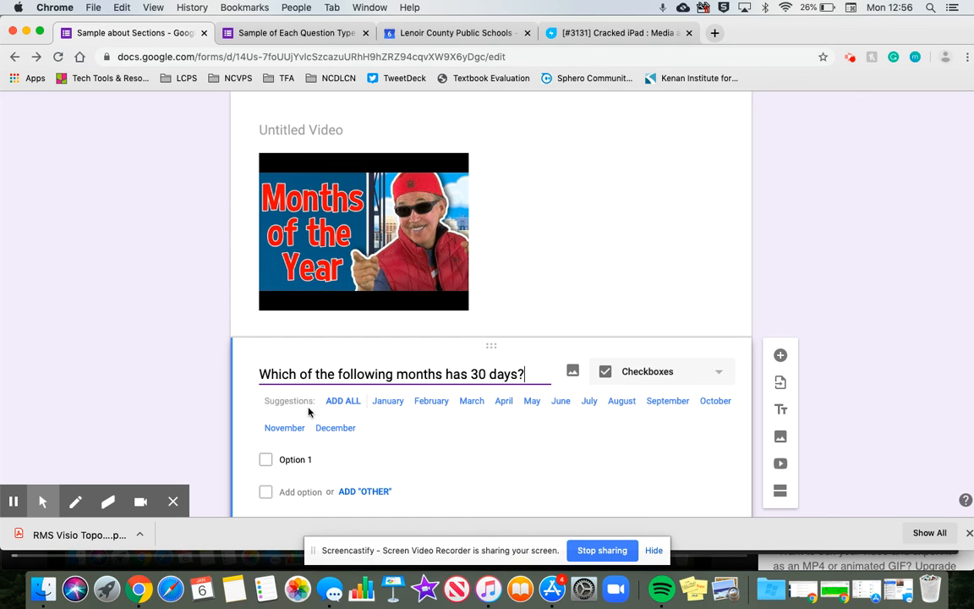
Route the January answer of the 30 days question in Months of the Year to section 5 (Months of the Year Review).
scroll(626, 434, up, 1)
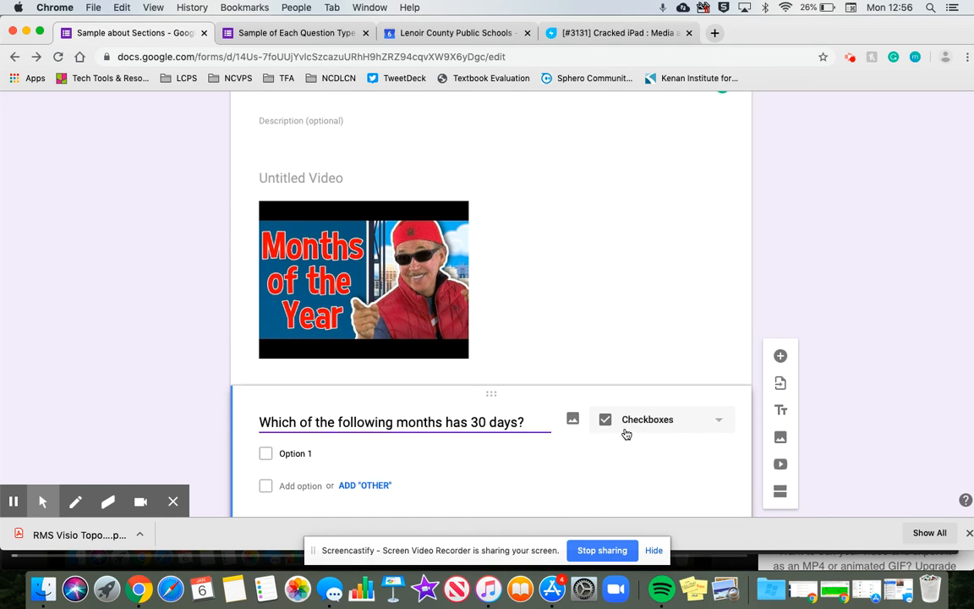
scroll(626, 434, down, 1)
scroll(625, 434, up, 5)
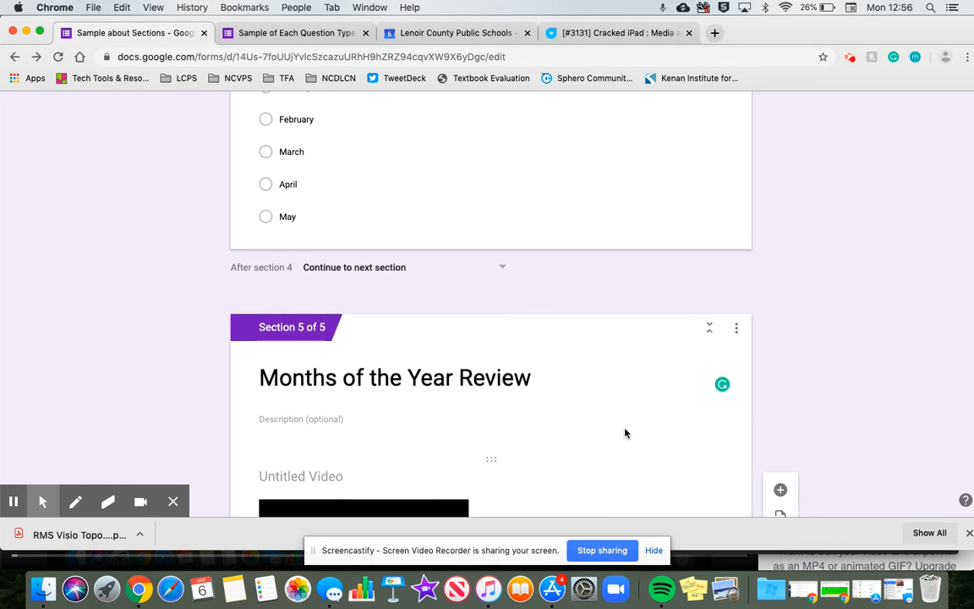
scroll(625, 433, up, 4)
click(593, 372)
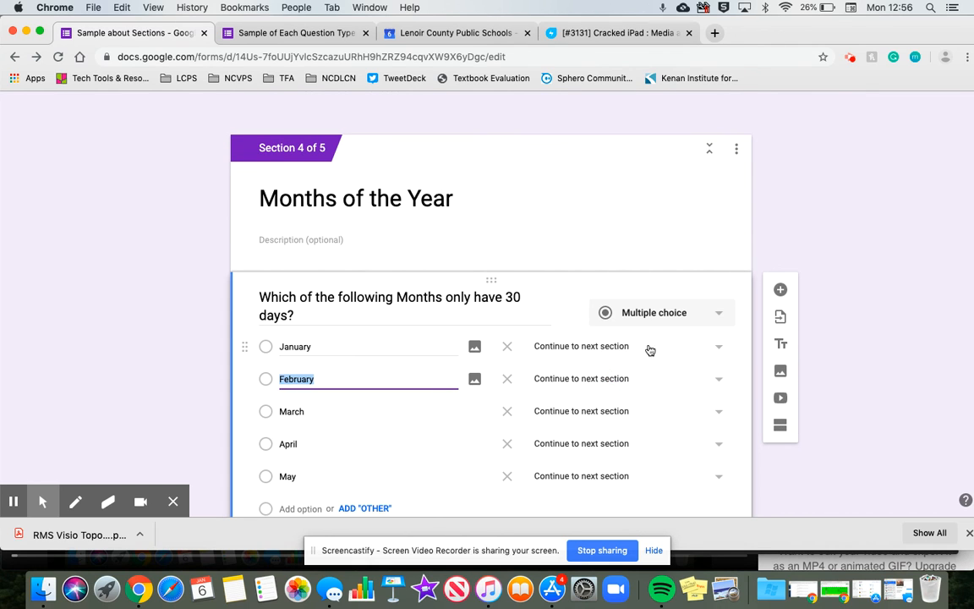
click(650, 348)
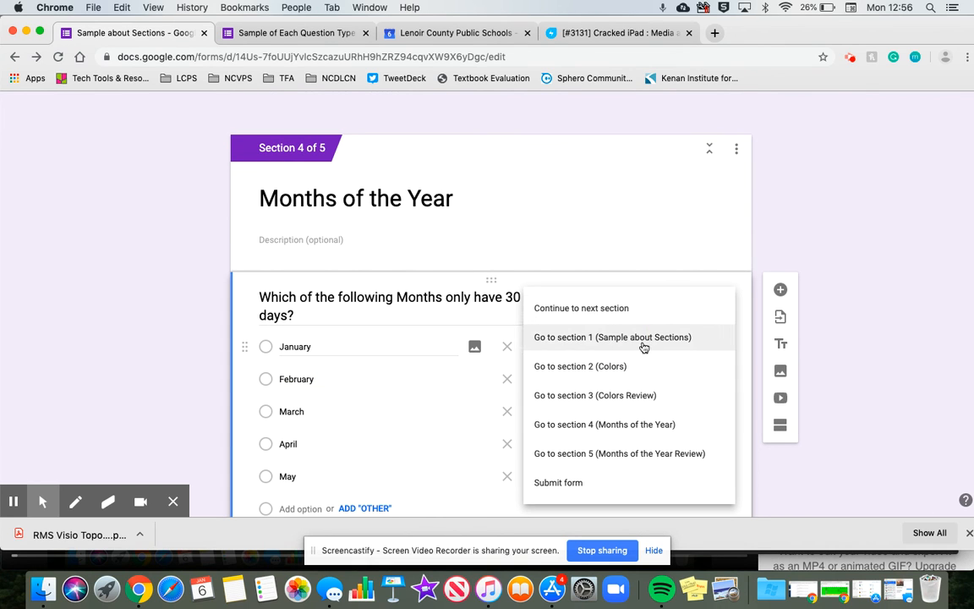
click(638, 482)
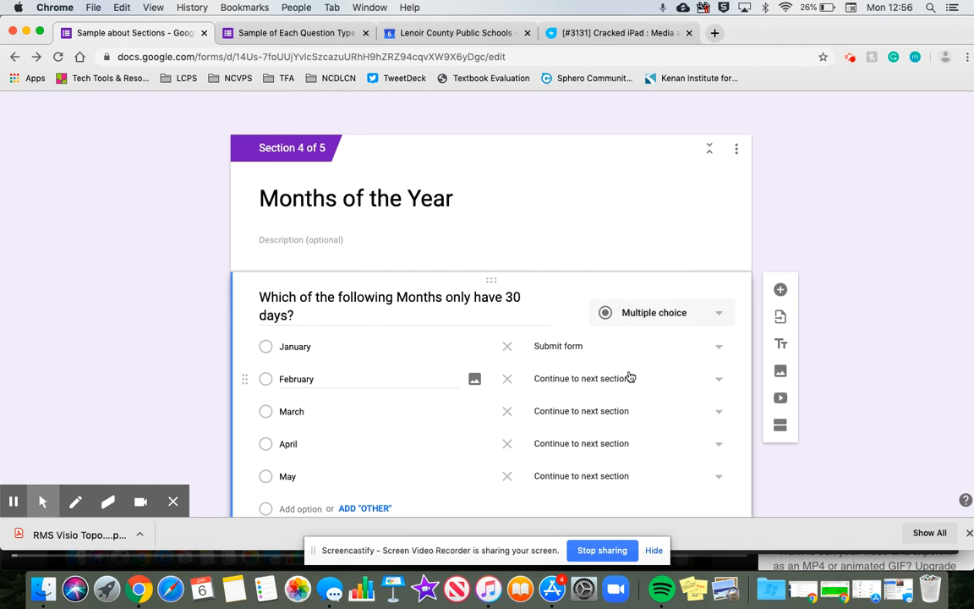
click(609, 347)
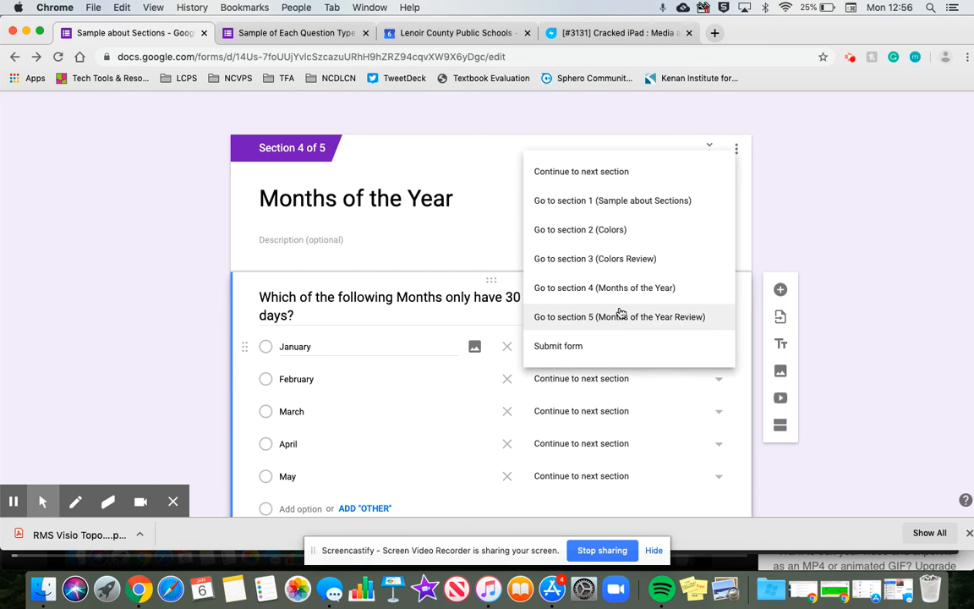
click(618, 316)
Set the April answer to submit the form and the February answer to go to section 5 (Months of the Year Review).
click(582, 447)
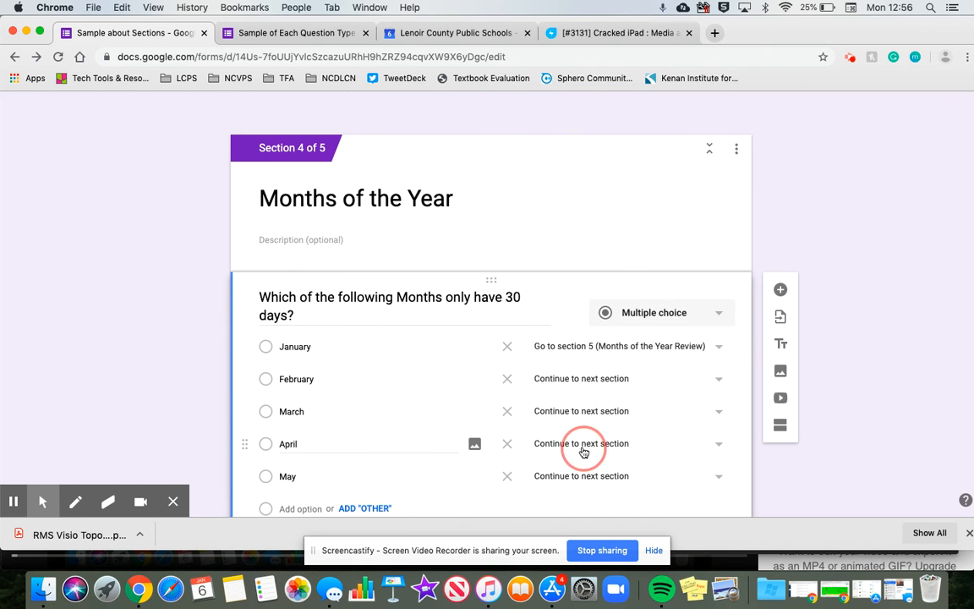
click(581, 483)
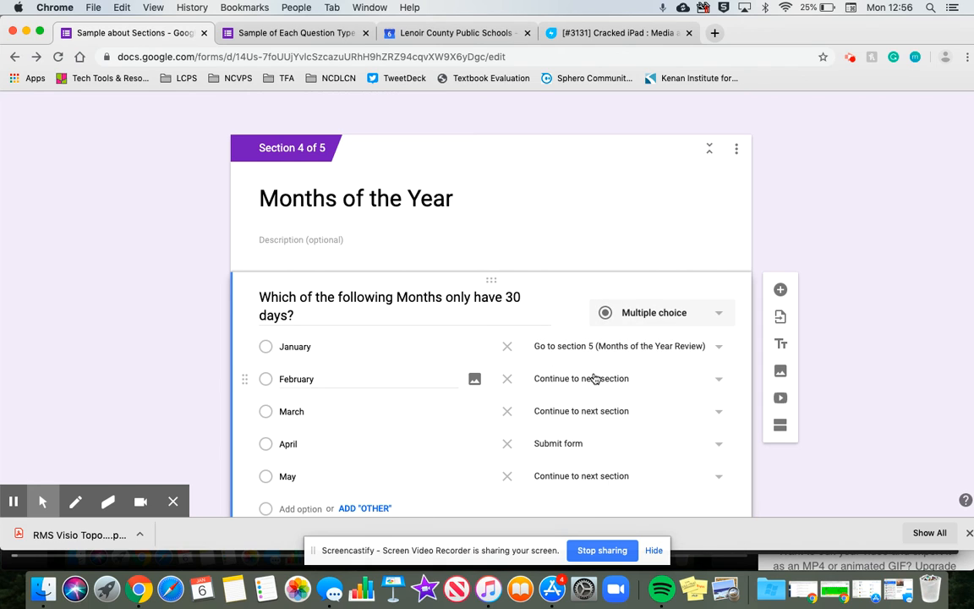
click(591, 378)
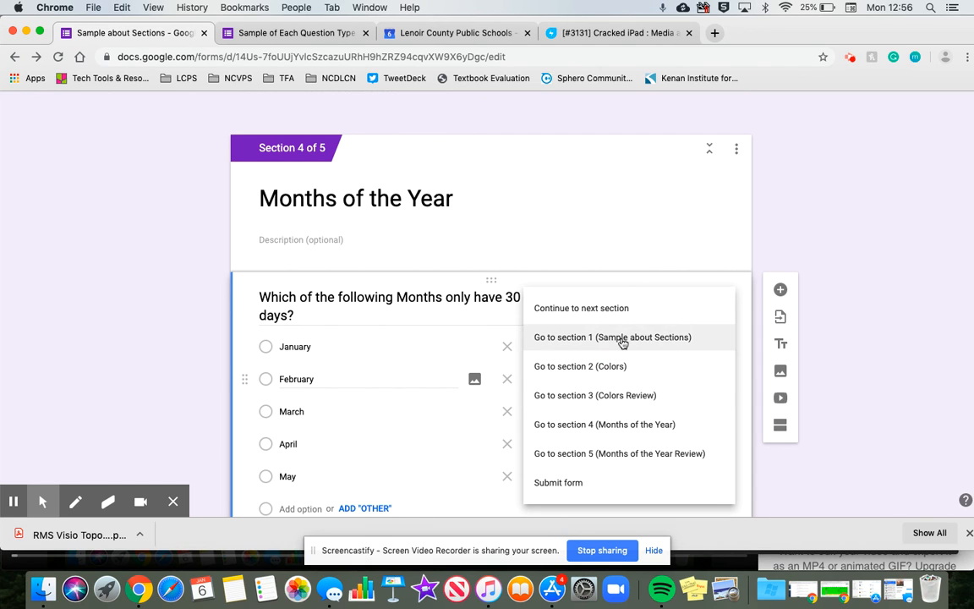
click(643, 424)
click(643, 376)
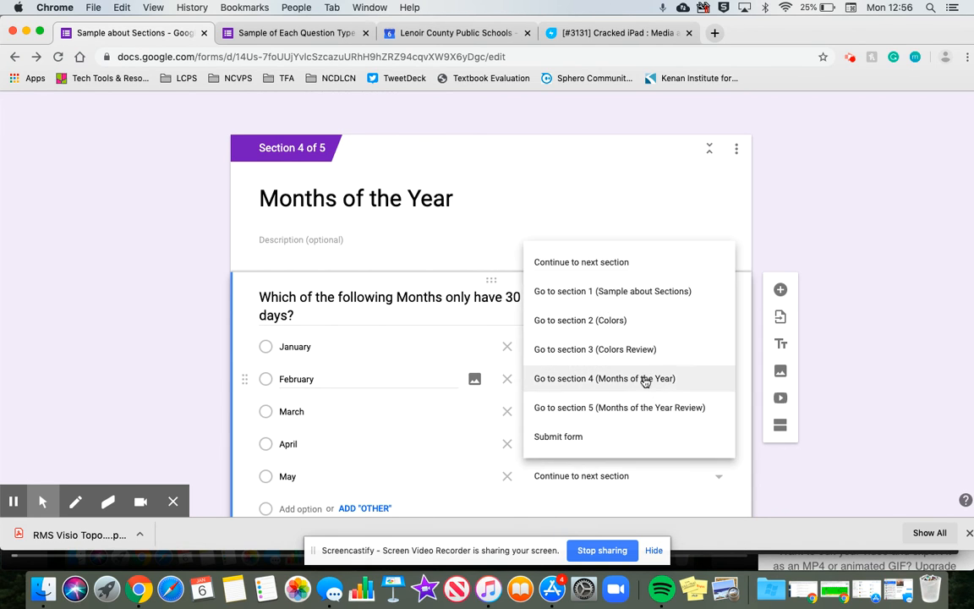
click(646, 414)
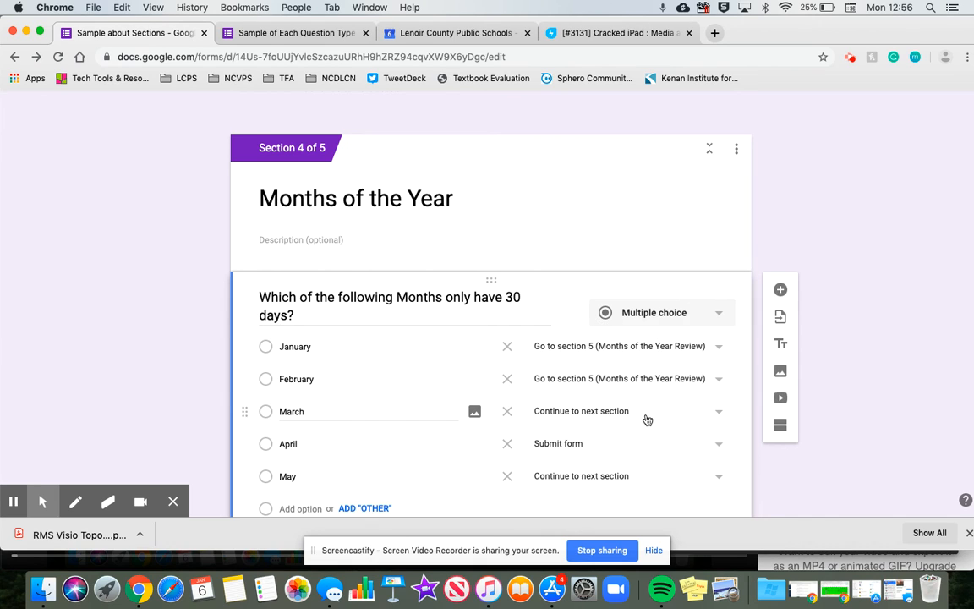